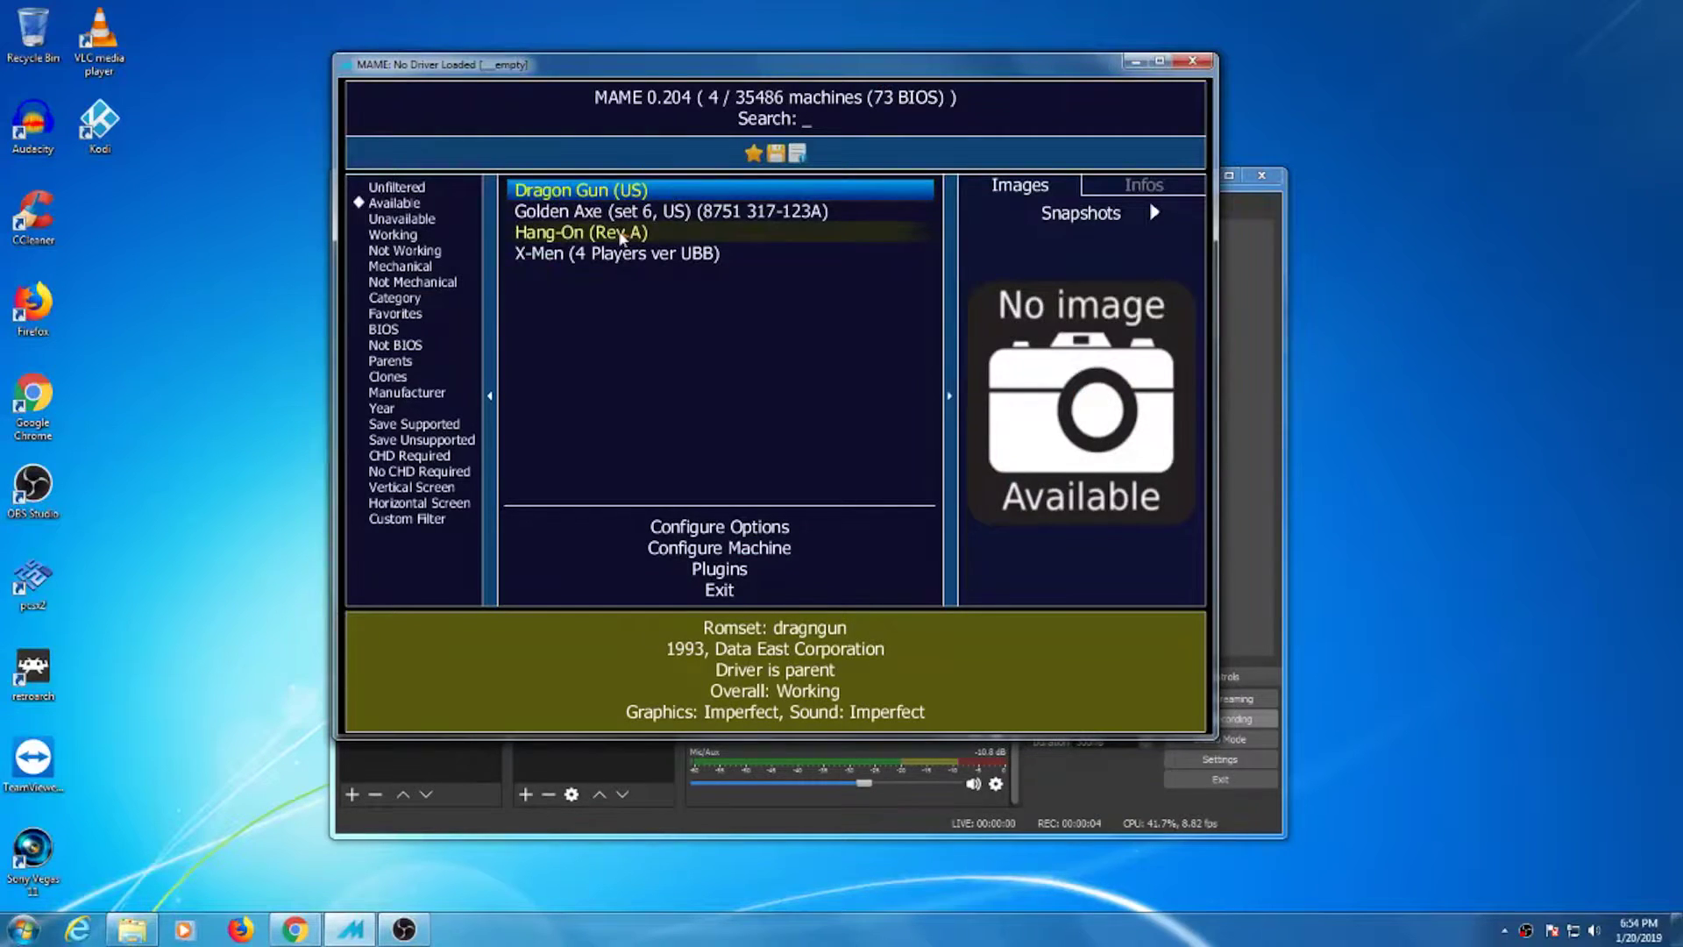
- Try to launch the Hang-On (Rev A) machine from the list of available games
{"action": "left_click", "coordinate": [622, 233]}
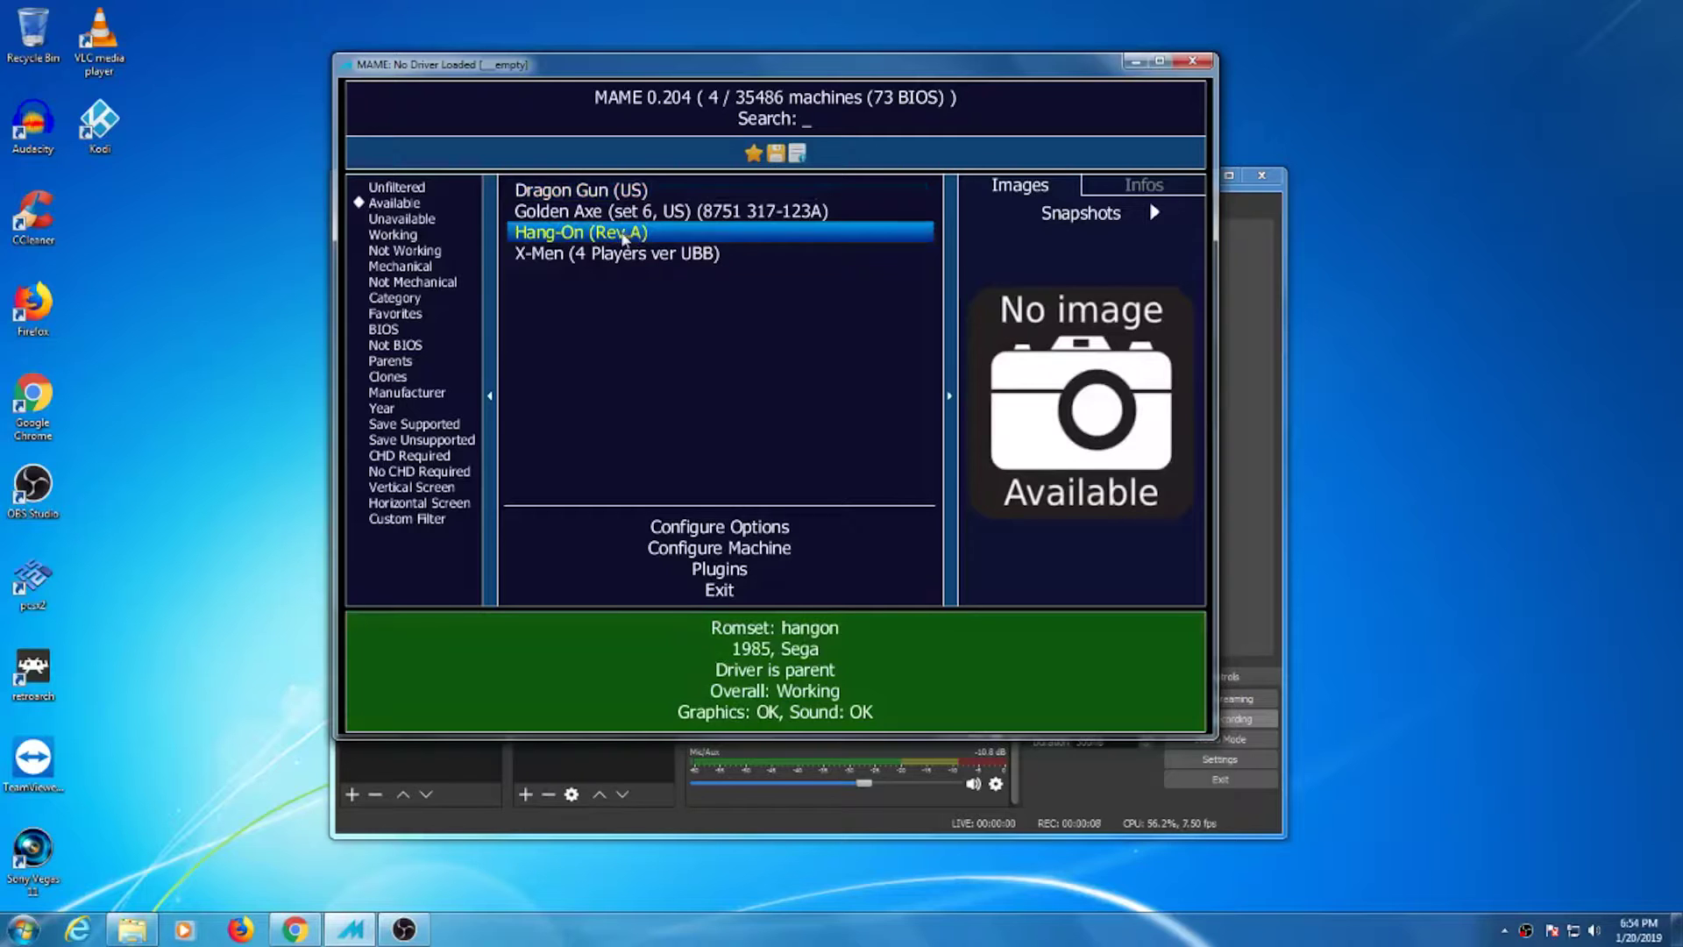
{"action": "left_click", "coordinate": [623, 234]}
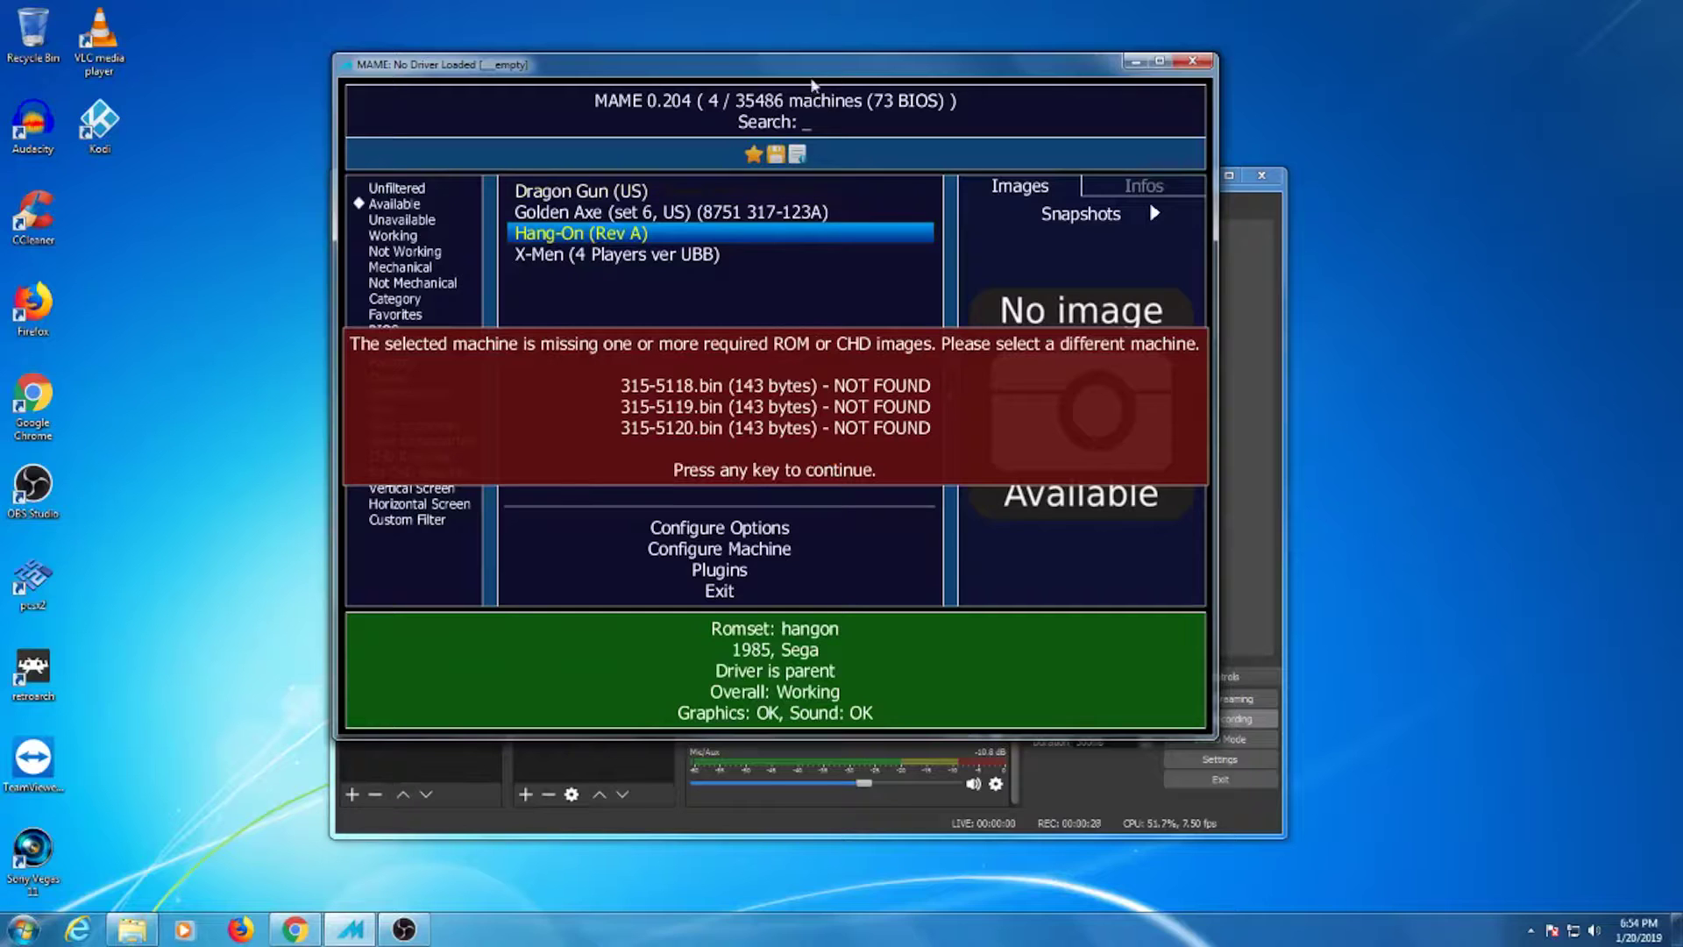
{"action": "left_click_drag", "start_coordinate": [814, 77], "coordinate": [807, 170]}
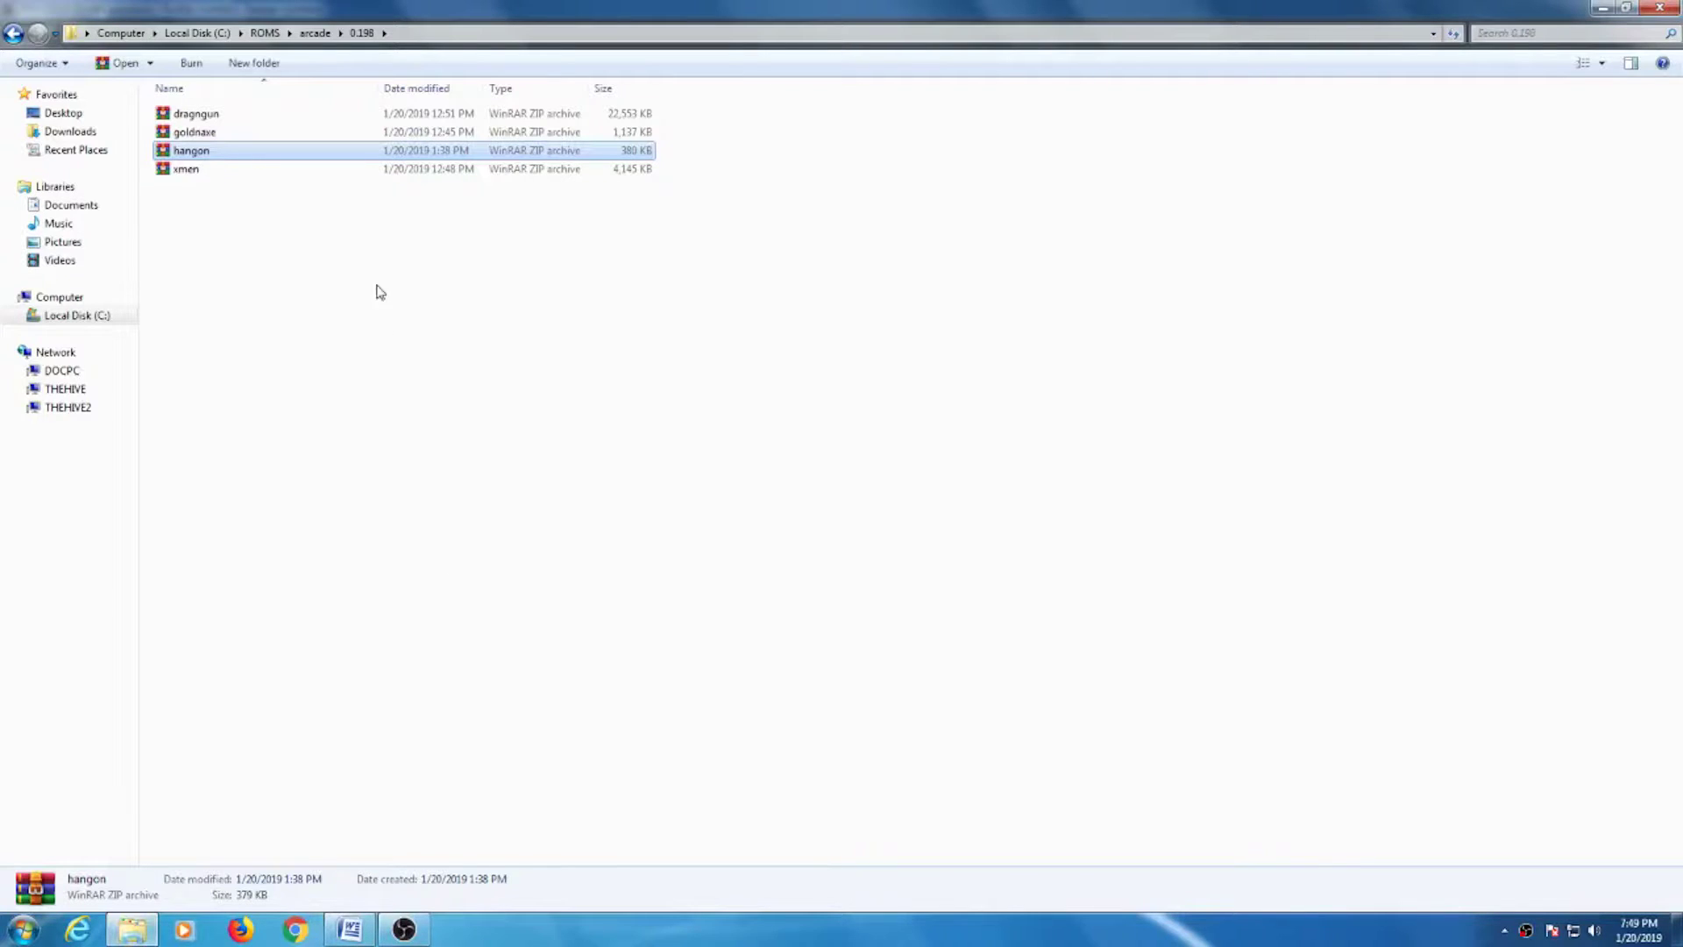
- Inspect the ROM files inside the hangon archive in the arcade 0.198 folder, and close the archive
{"action": "double_click", "coordinate": [201, 156]}
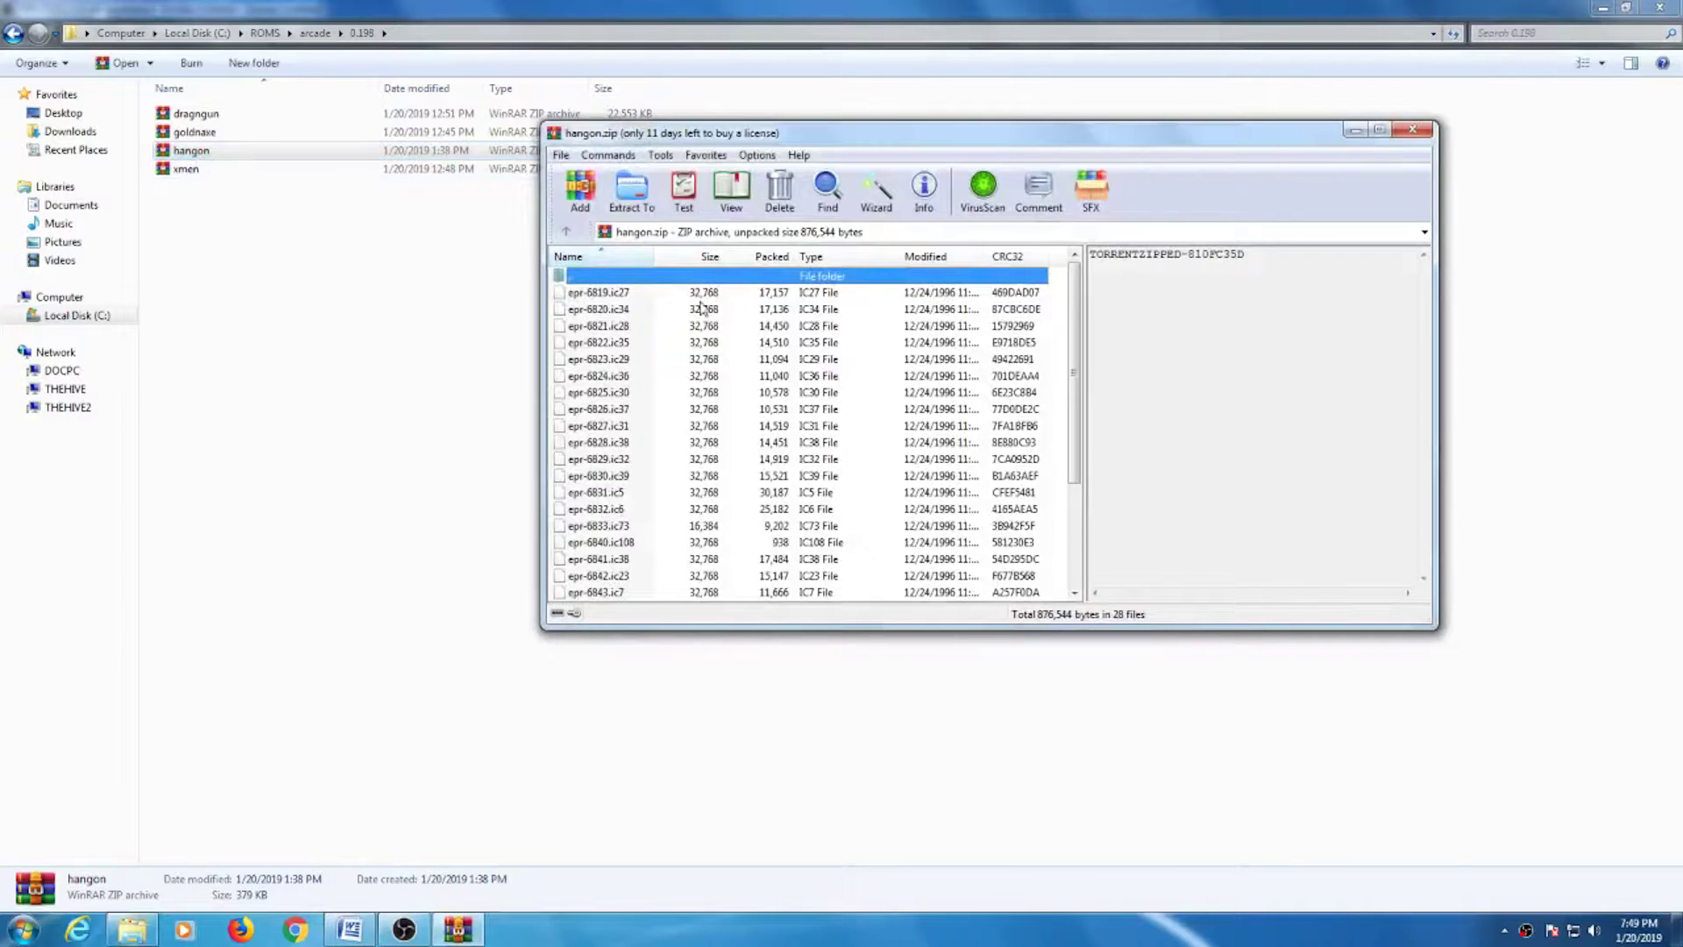
{"action": "mouse_move", "coordinate": [1075, 366]}
{"action": "left_mouse_down"}
{"action": "mouse_move", "coordinate": [1094, 488]}
{"action": "mouse_move", "coordinate": [1087, 364]}
{"action": "left_mouse_up"}
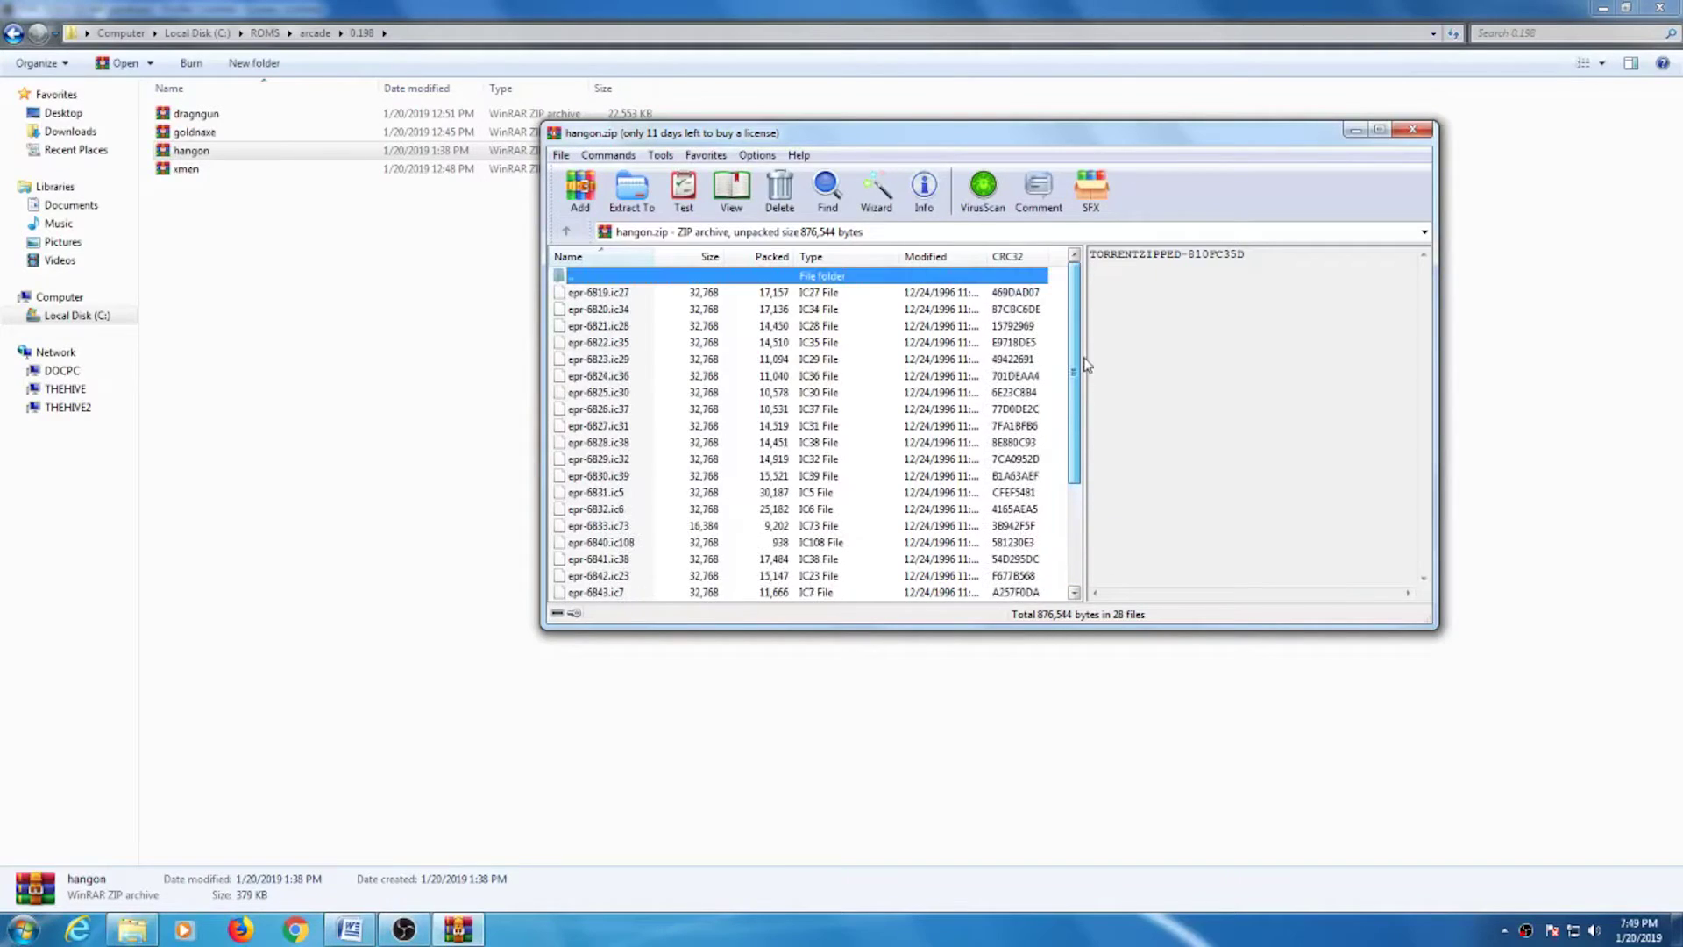
{"action": "left_click", "coordinate": [1414, 132]}
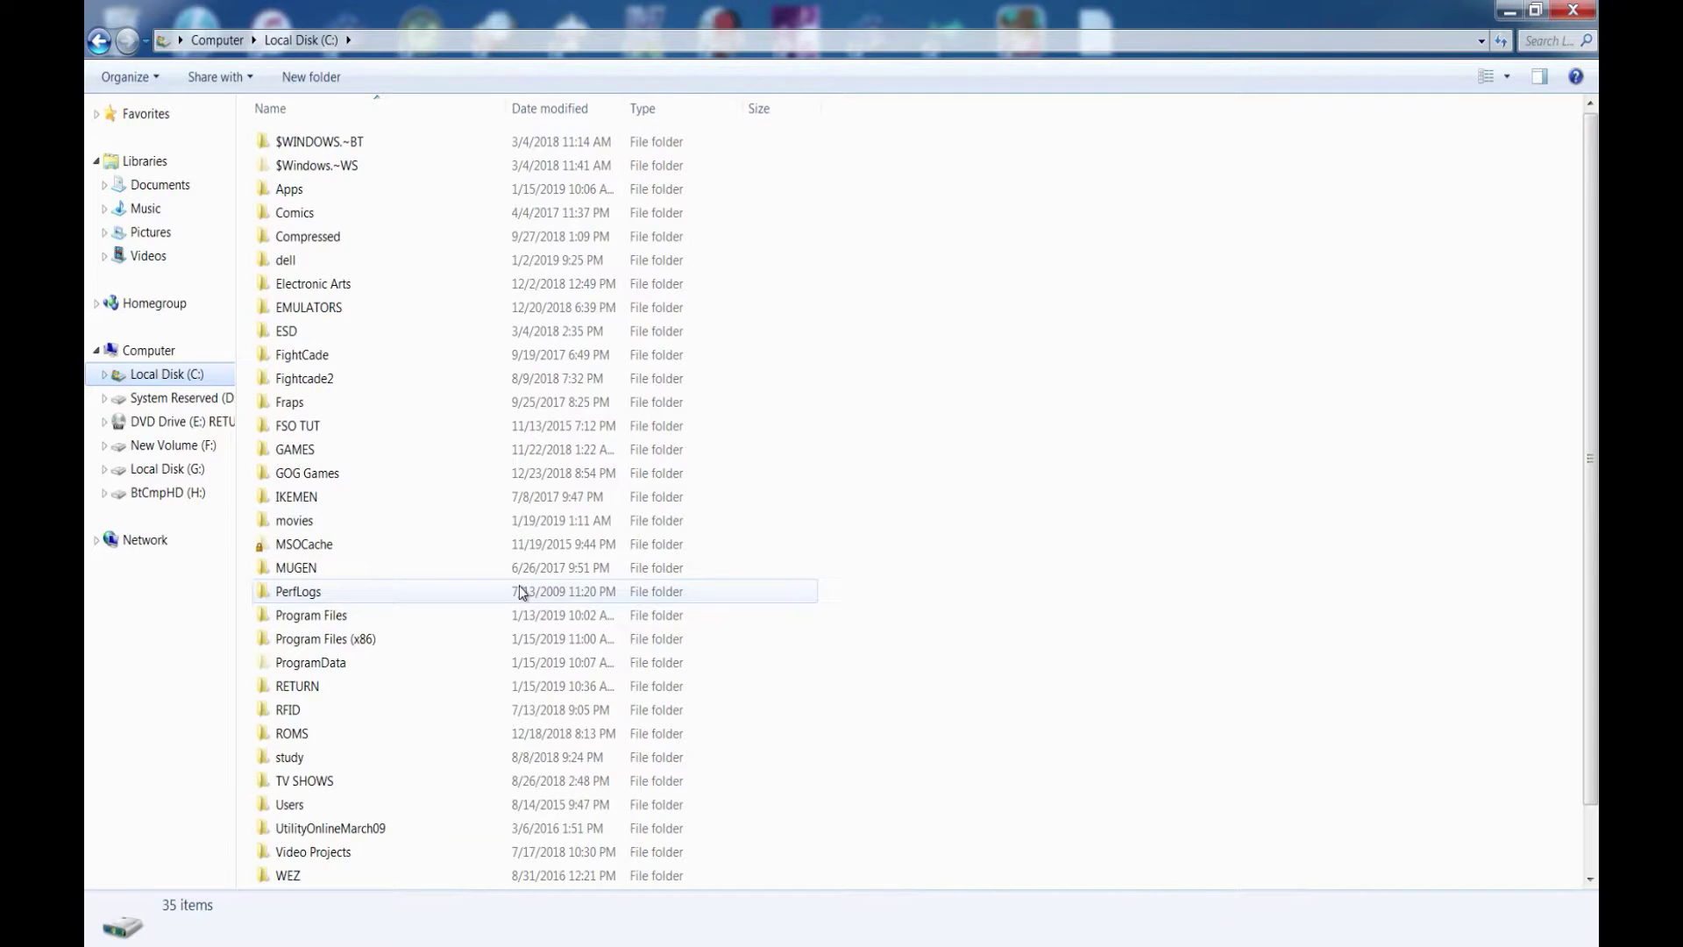
- Open the ROMS\ARCADE\andriod roms folder on drive C and look through its list of zipped ROM sets
{"action": "double_click", "coordinate": [294, 735]}
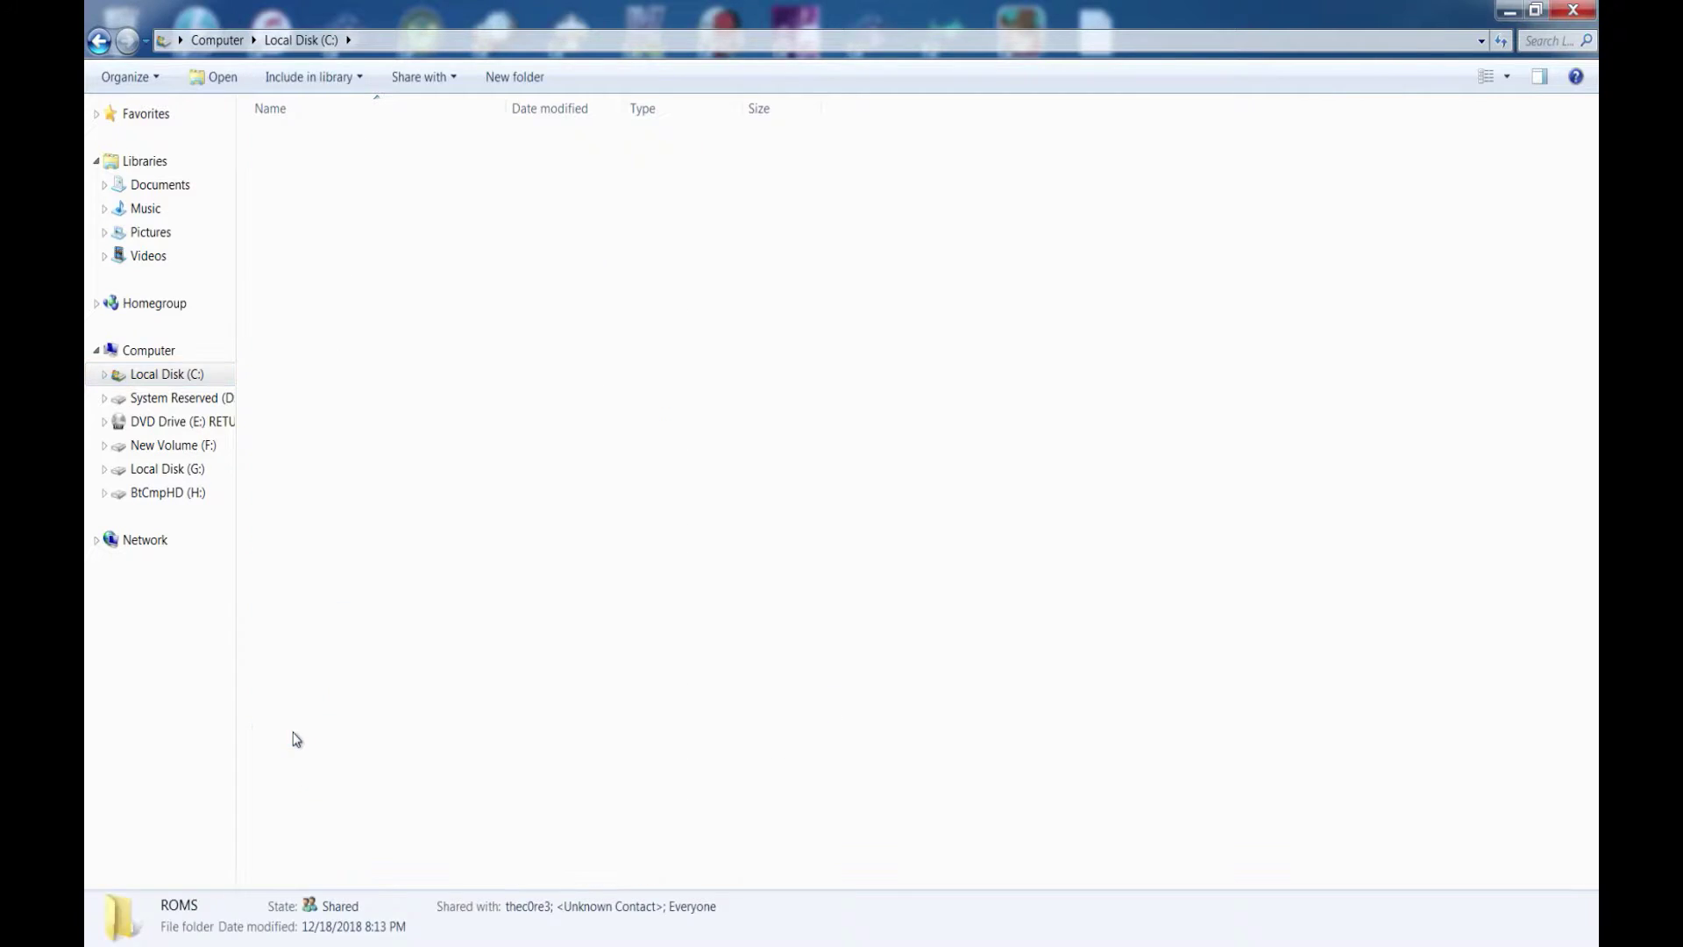
{"action": "double_click", "coordinate": [305, 142]}
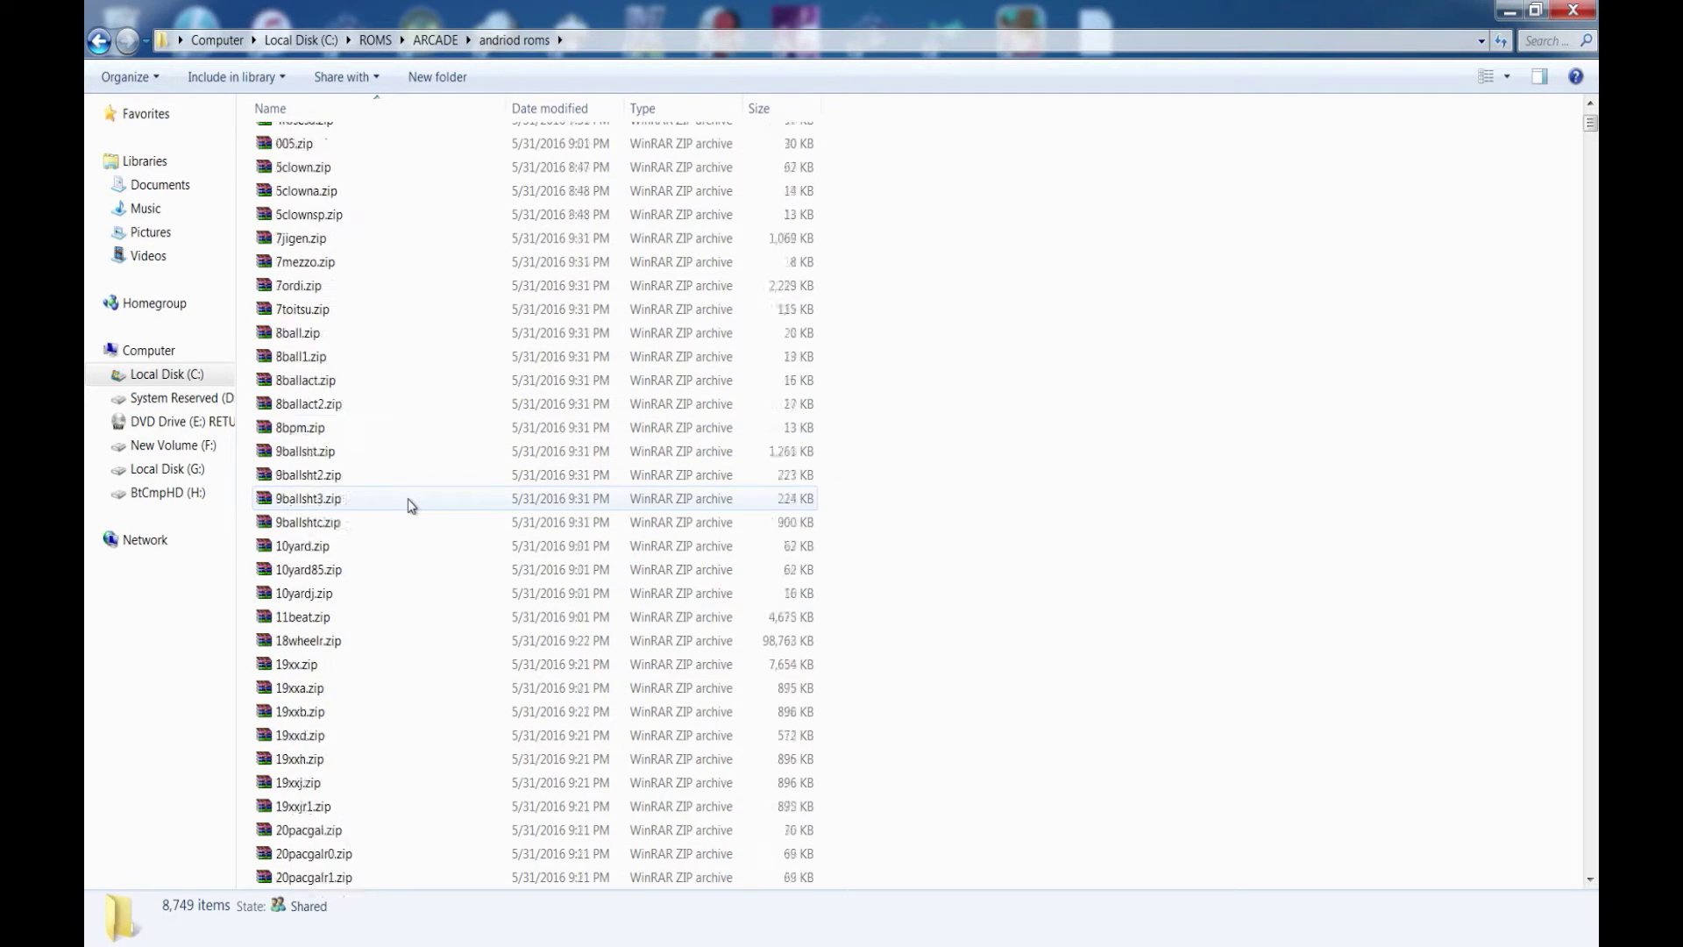
{"action": "scroll", "coordinate": [409, 504], "scroll_direction": "down", "scroll_amount": 20}
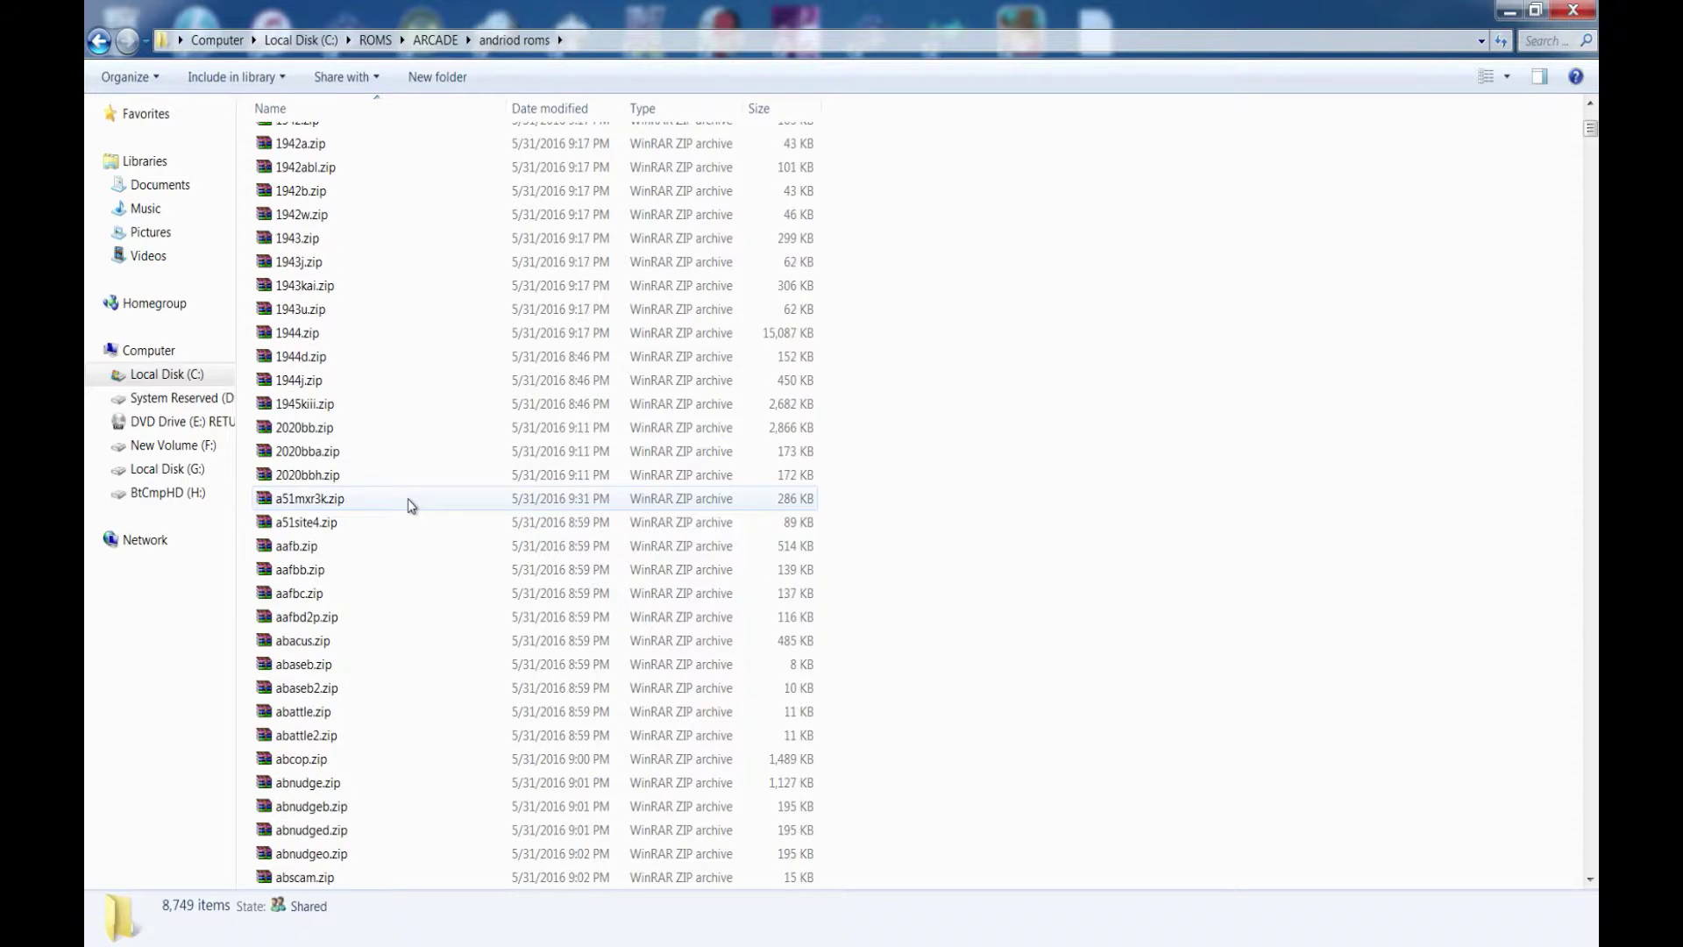
{"action": "scroll", "coordinate": [408, 508], "scroll_direction": "down", "scroll_amount": 20}
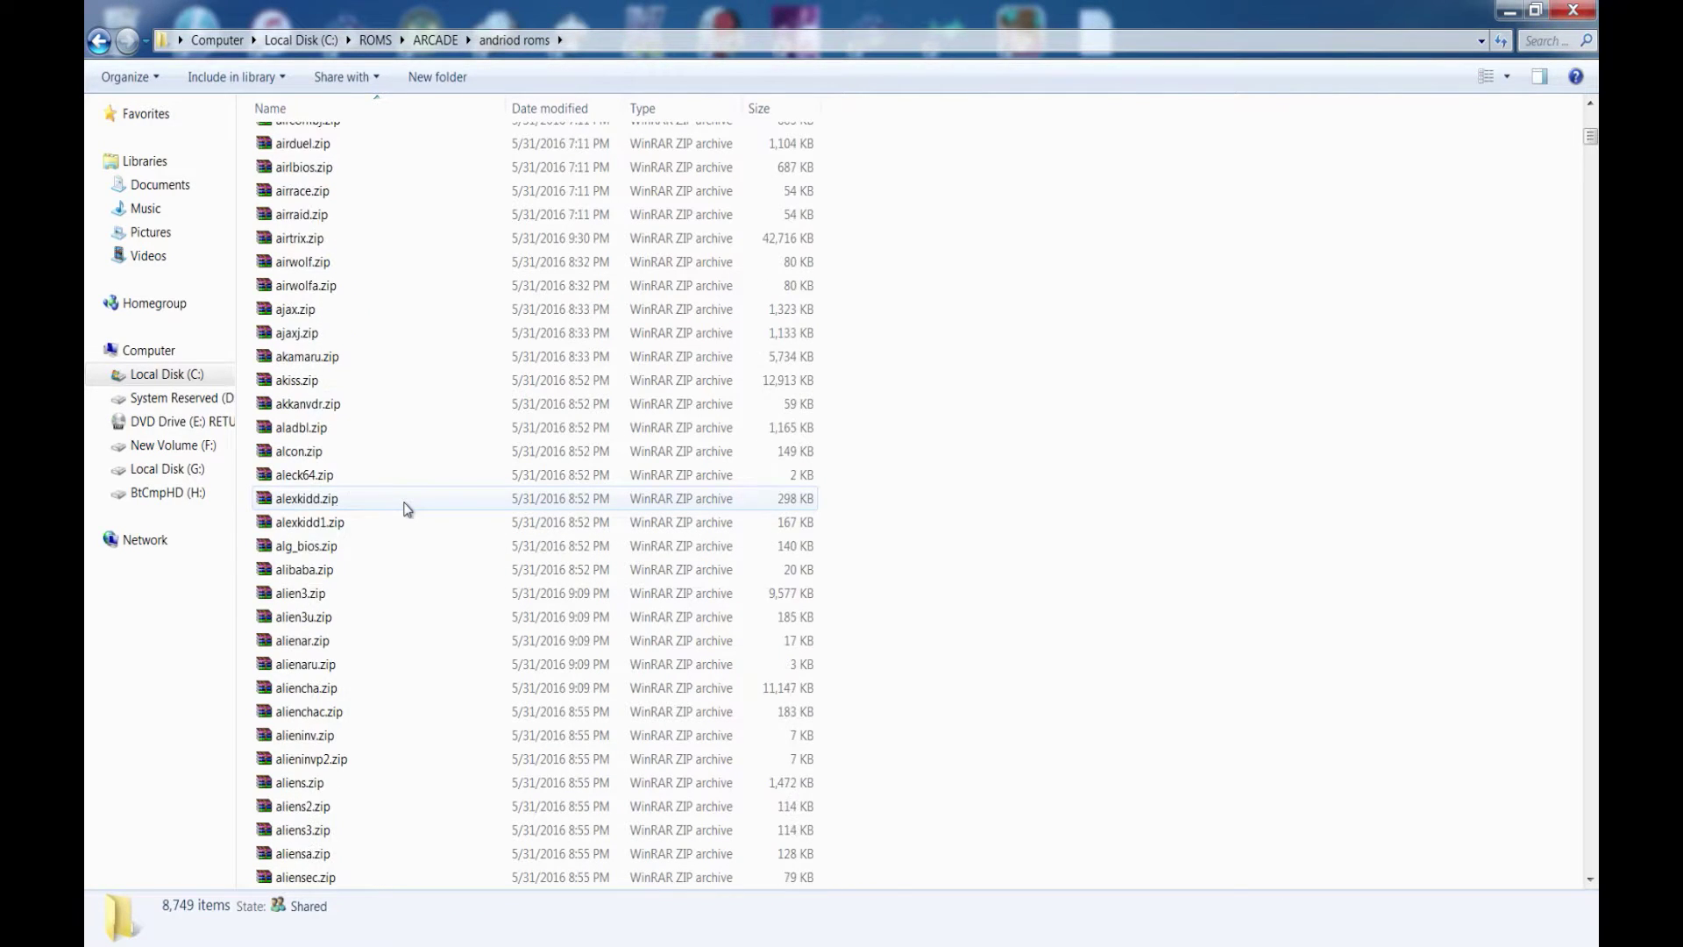
{"action": "scroll", "coordinate": [407, 508], "scroll_direction": "down", "scroll_amount": 20}
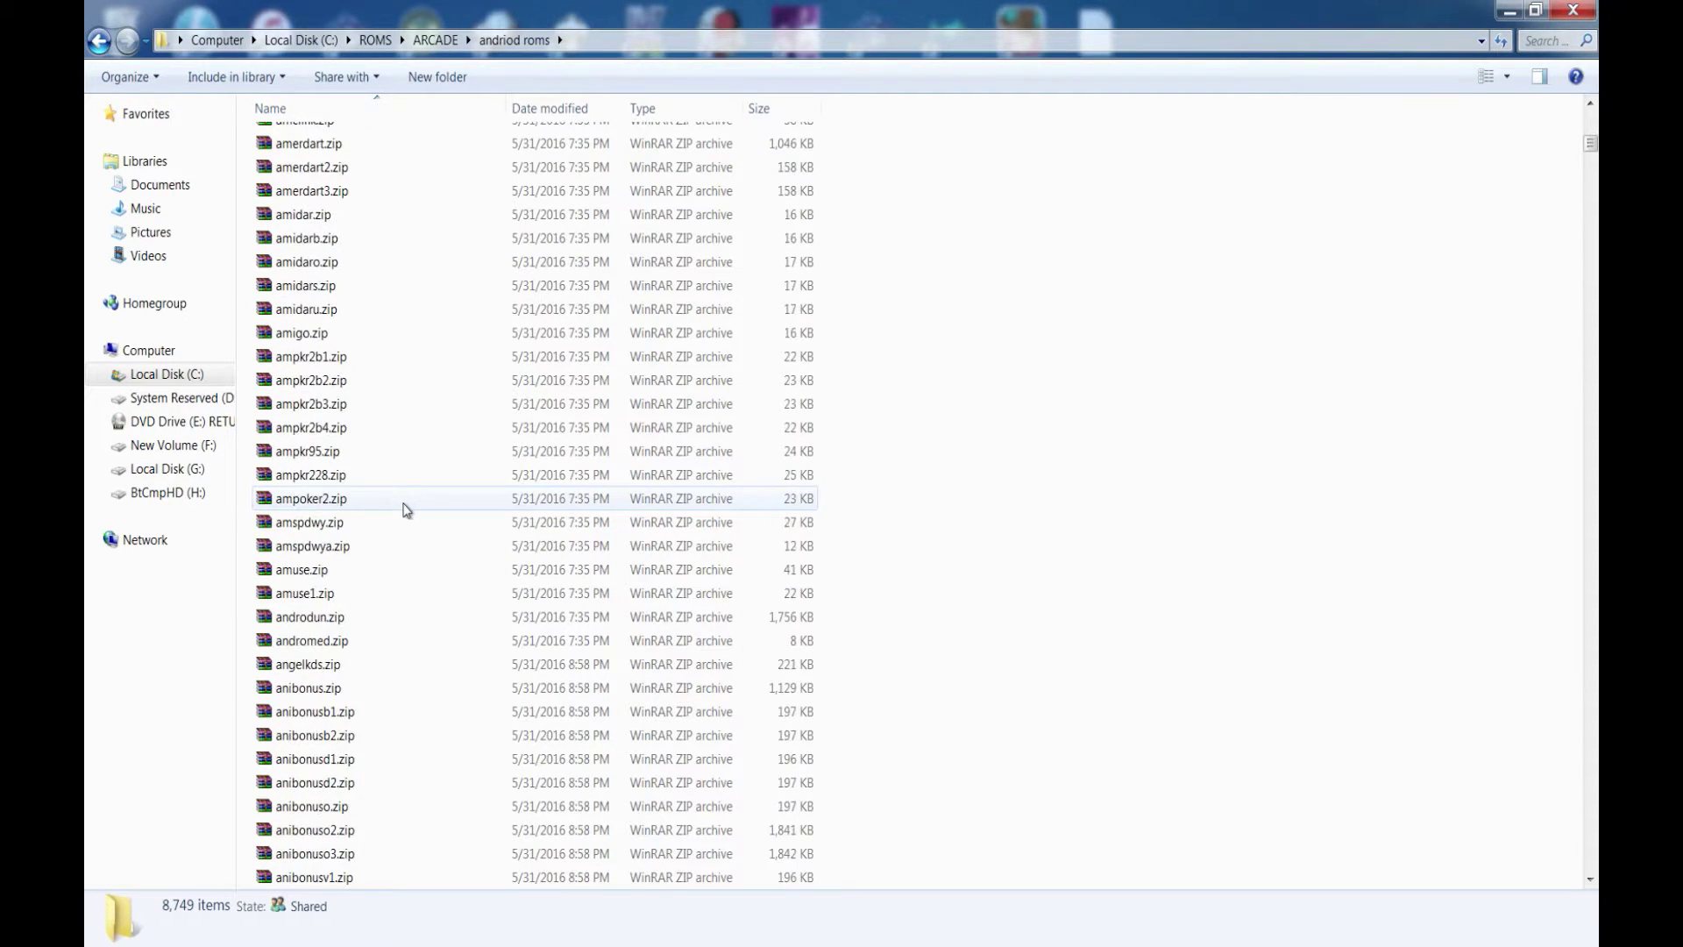
{"action": "scroll", "coordinate": [404, 513], "scroll_direction": "down", "scroll_amount": 20}
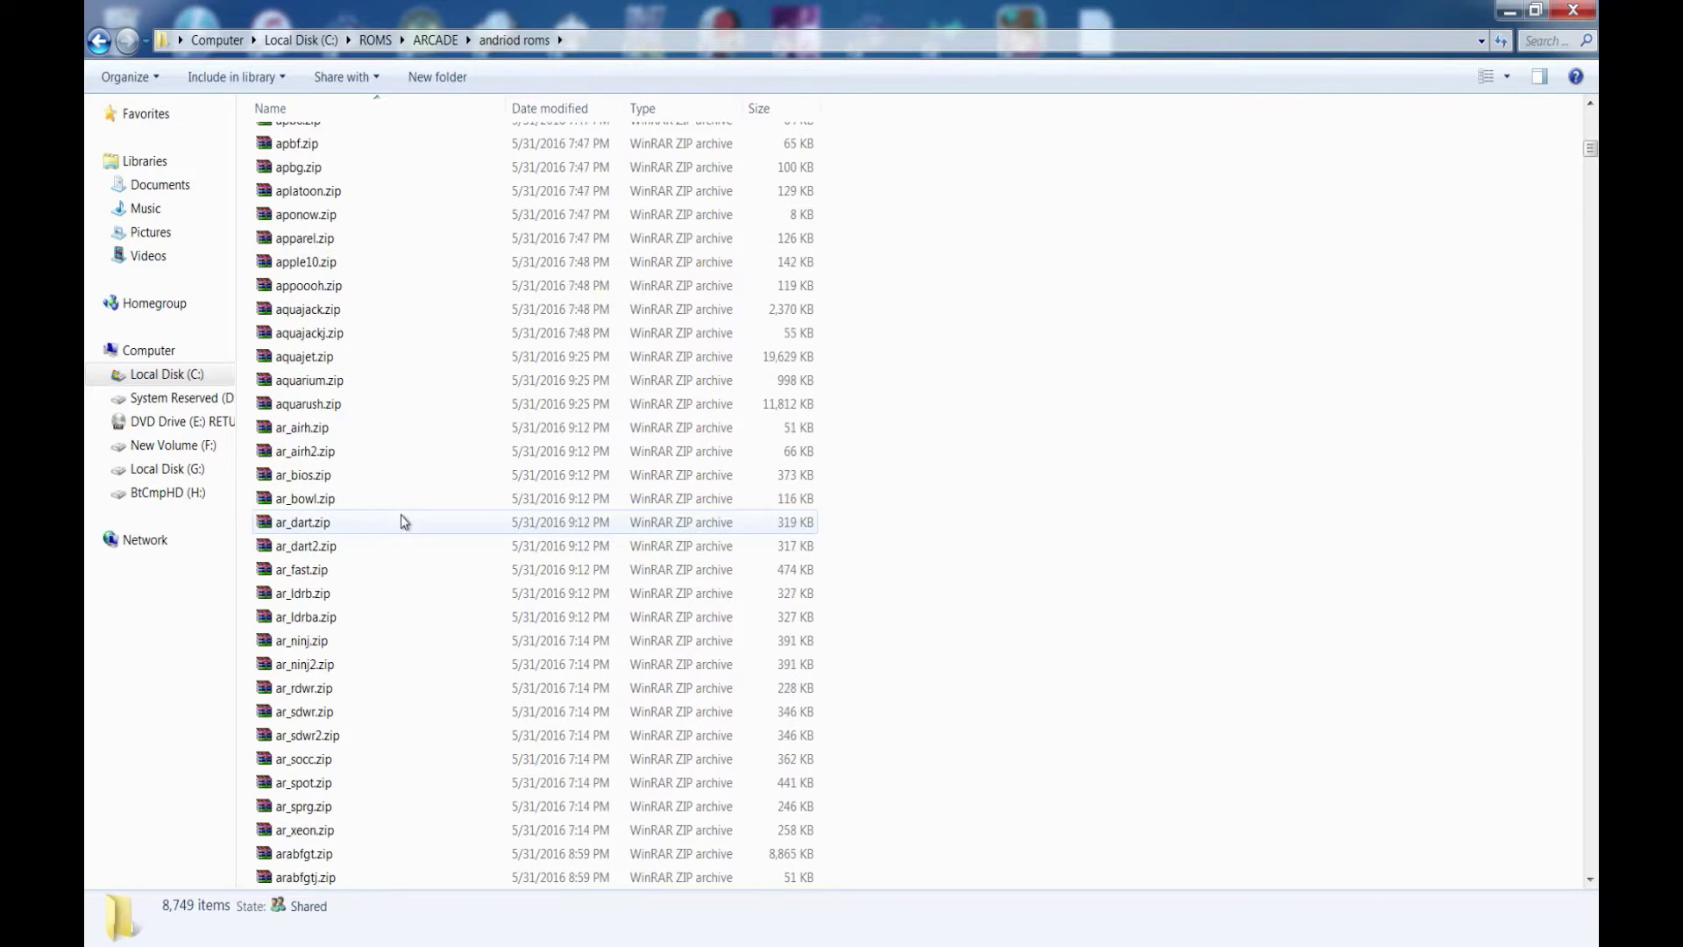
{"action": "scroll", "coordinate": [402, 517], "scroll_direction": "down", "scroll_amount": 9}
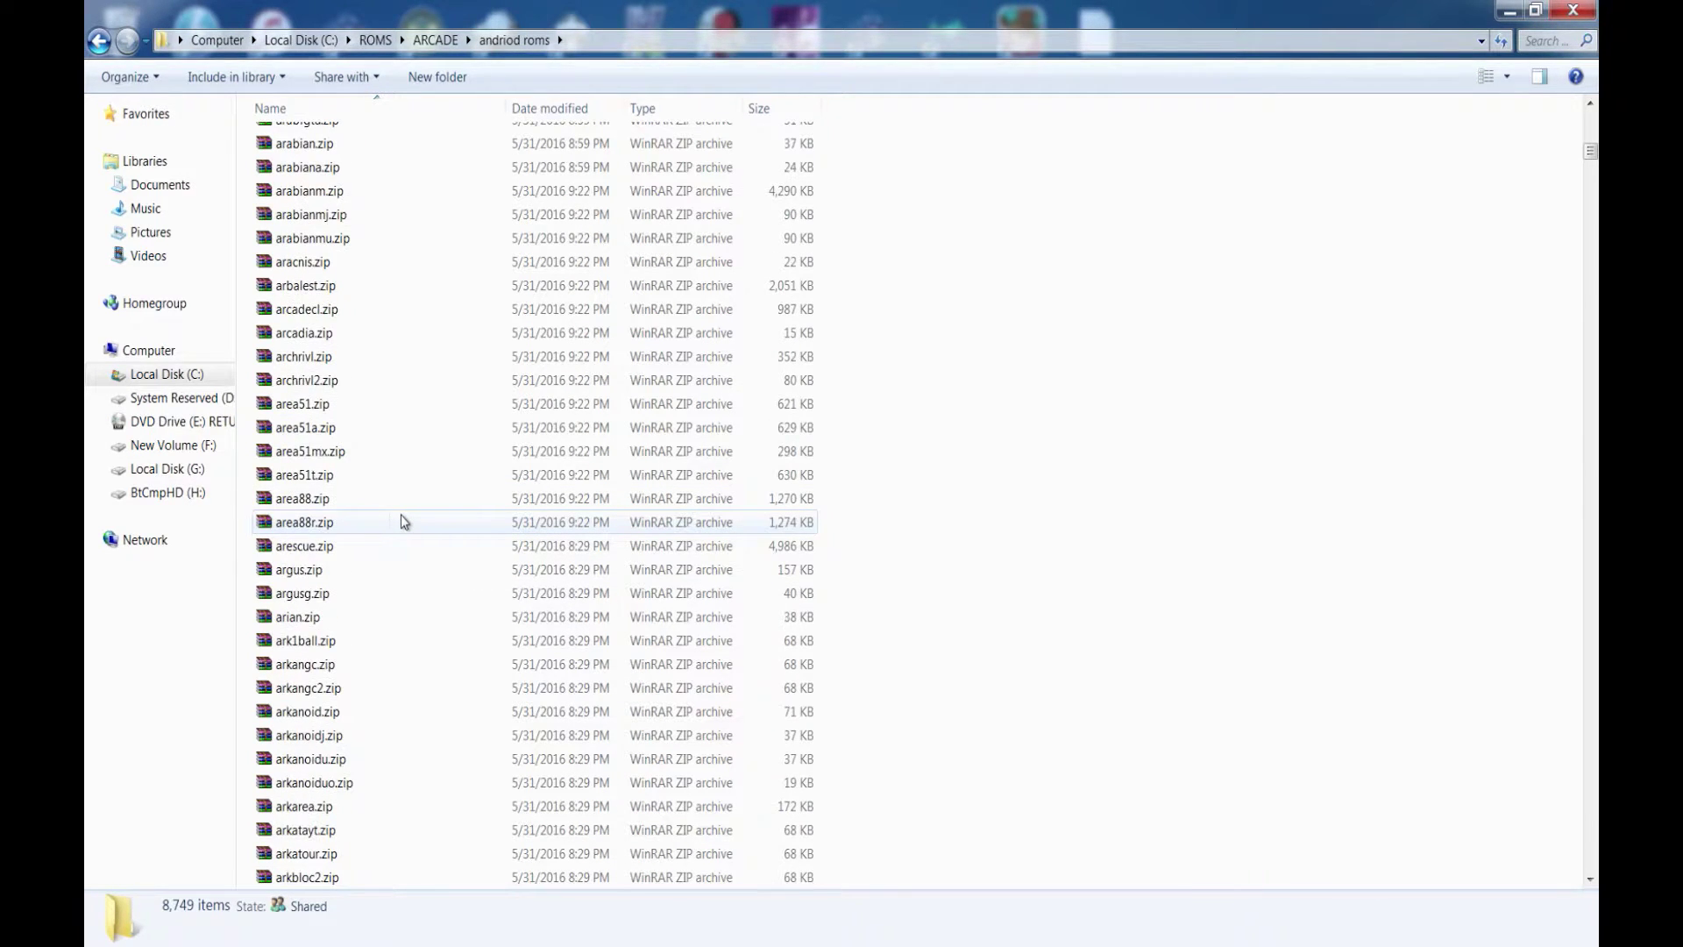
{"action": "scroll", "coordinate": [401, 519], "scroll_direction": "down", "scroll_amount": 20}
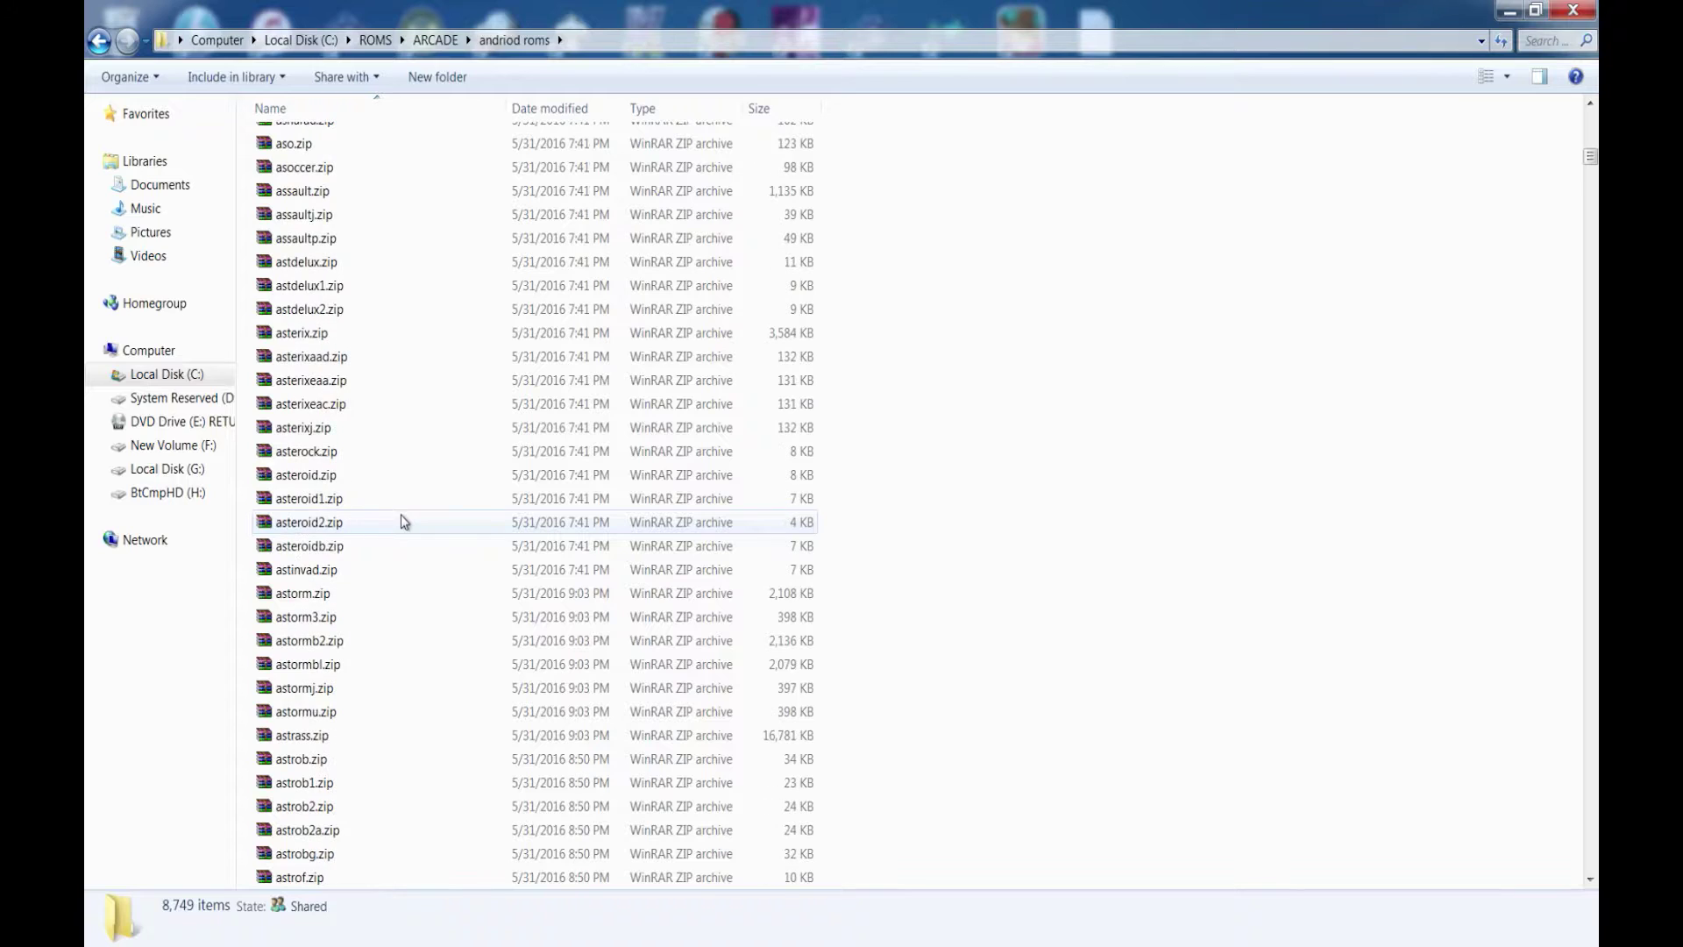
{"action": "scroll", "coordinate": [401, 515], "scroll_direction": "down", "scroll_amount": 2}
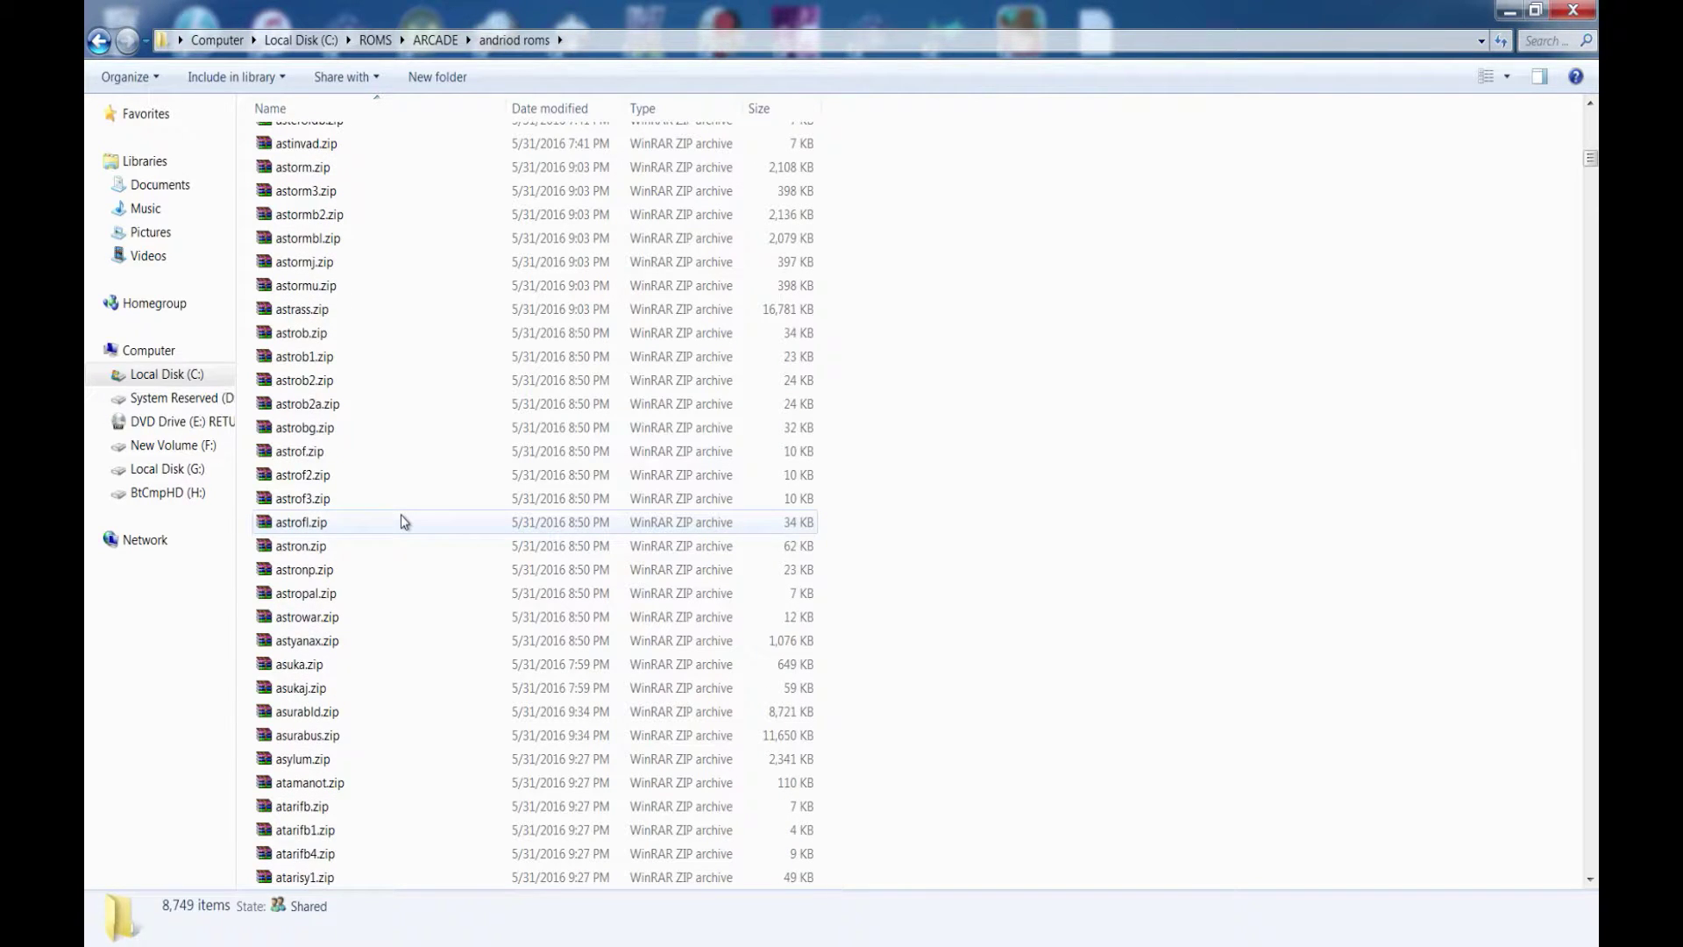
{"action": "scroll", "coordinate": [402, 521], "scroll_direction": "down", "scroll_amount": 2}
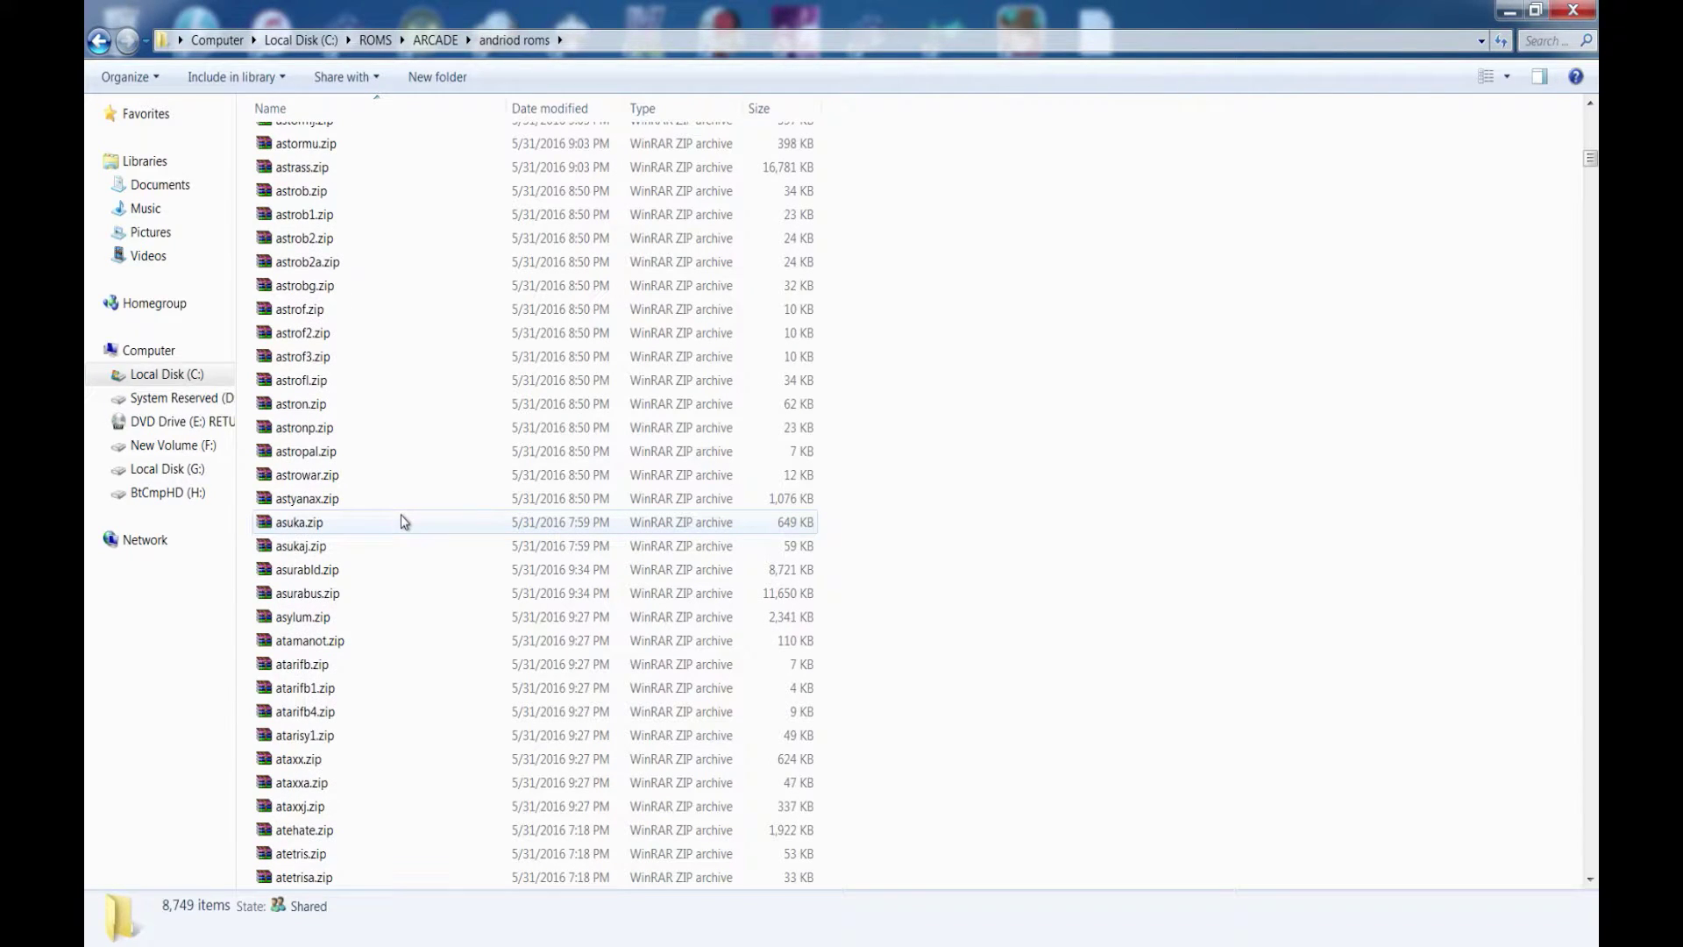
{"action": "scroll", "coordinate": [401, 517], "scroll_direction": "down", "scroll_amount": 2}
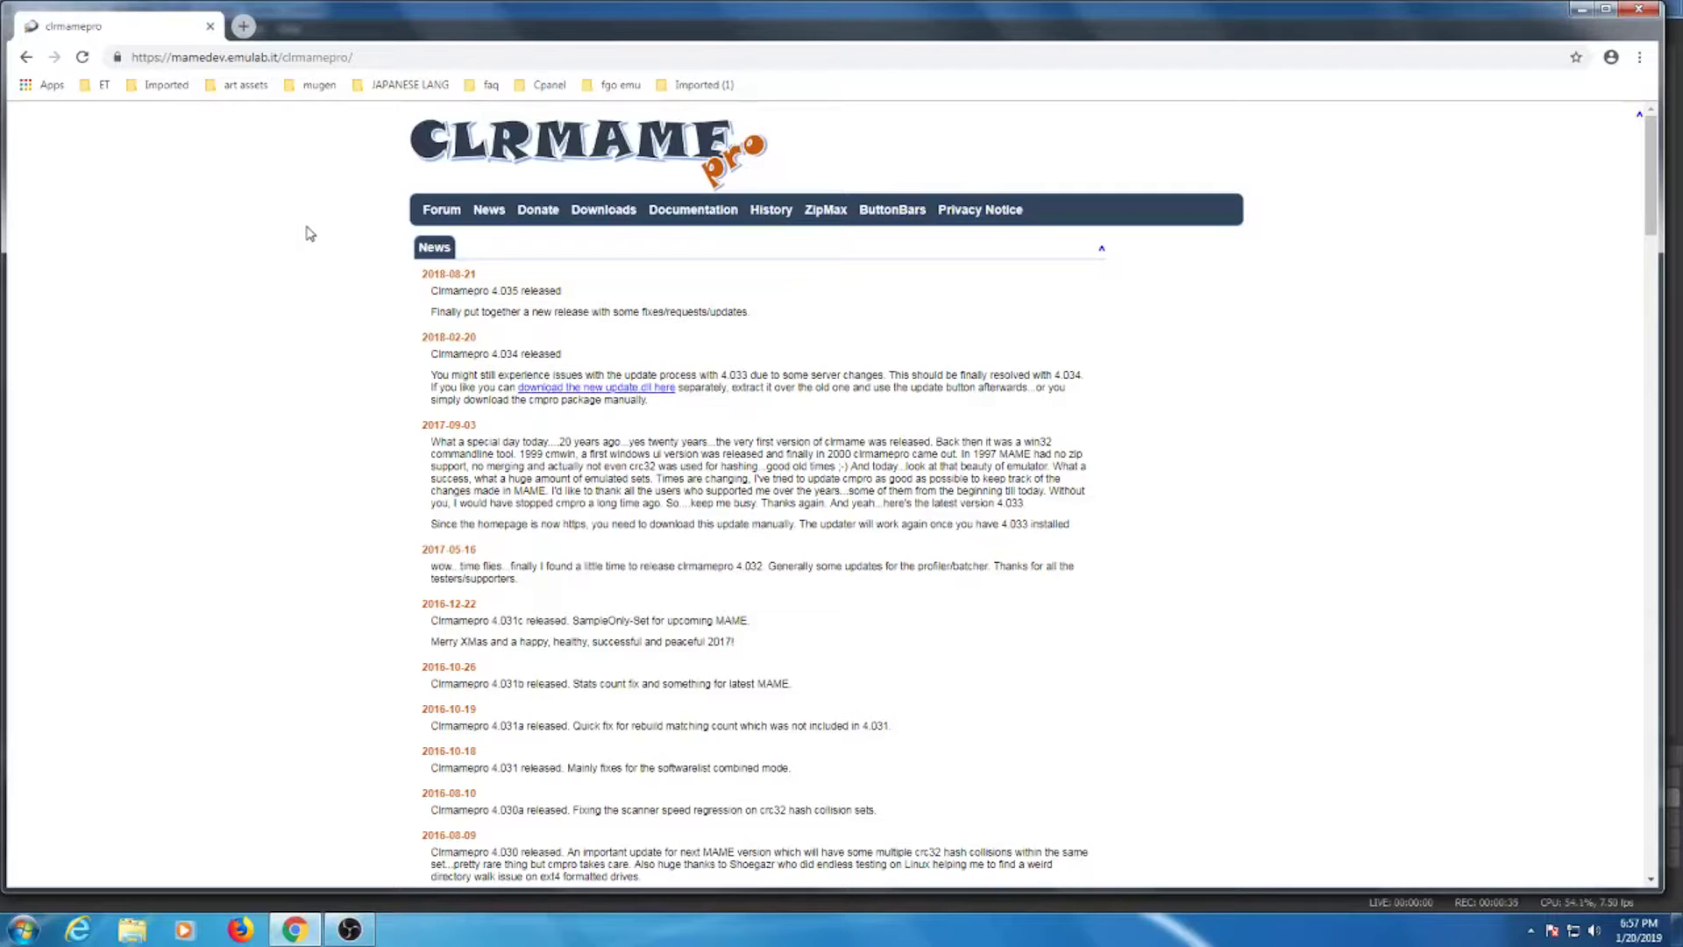
- Download the clrmamepro 32bit 4.035 zip package from the clrmamepro website's downloads section
{"action": "left_click", "coordinate": [622, 213]}
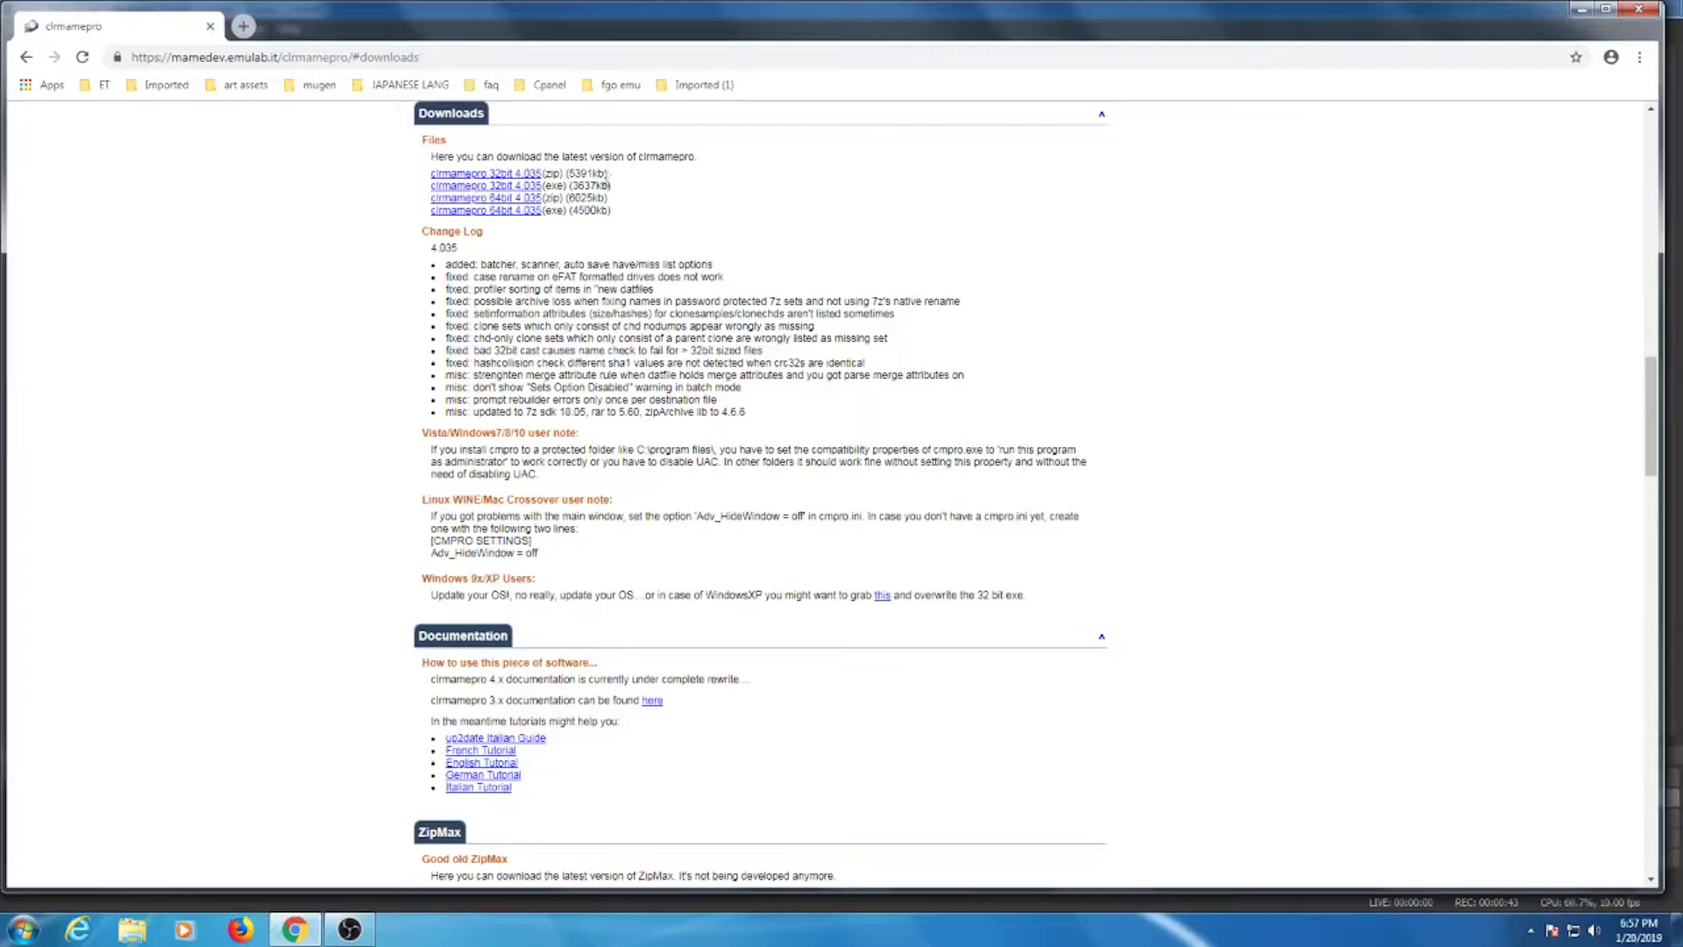
{"action": "left_click", "coordinate": [517, 175]}
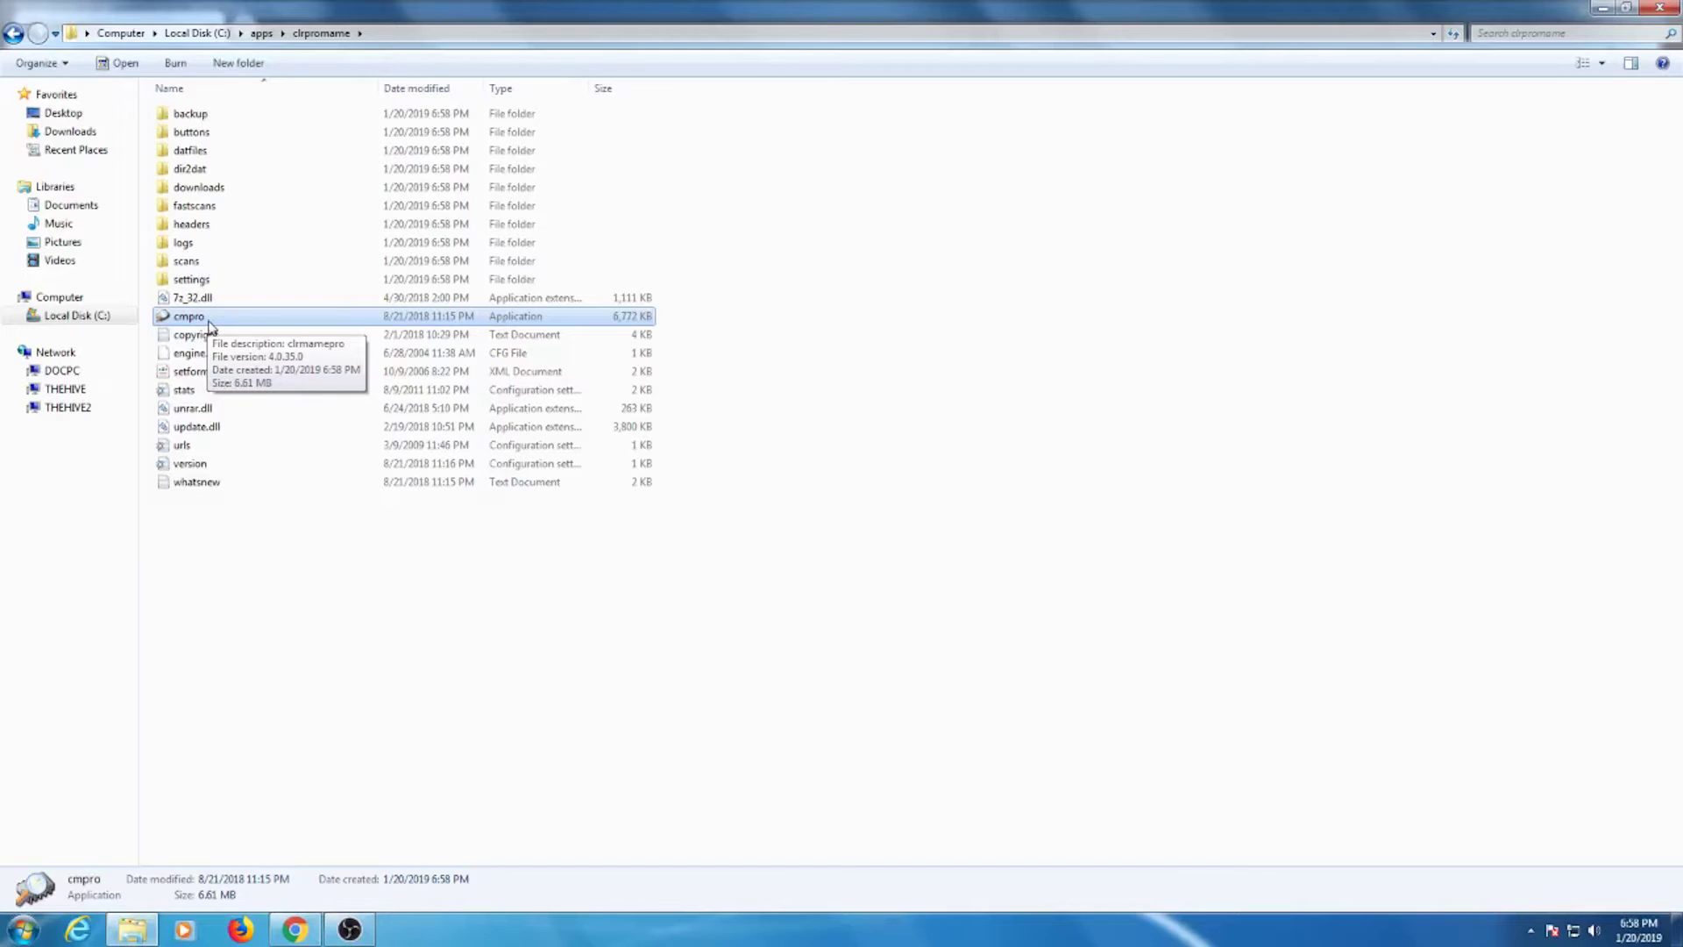
- Start cmpro from the clrpromame folder, dismiss the welcome message and maximize the Profiler window
{"action": "double_click", "coordinate": [209, 321]}
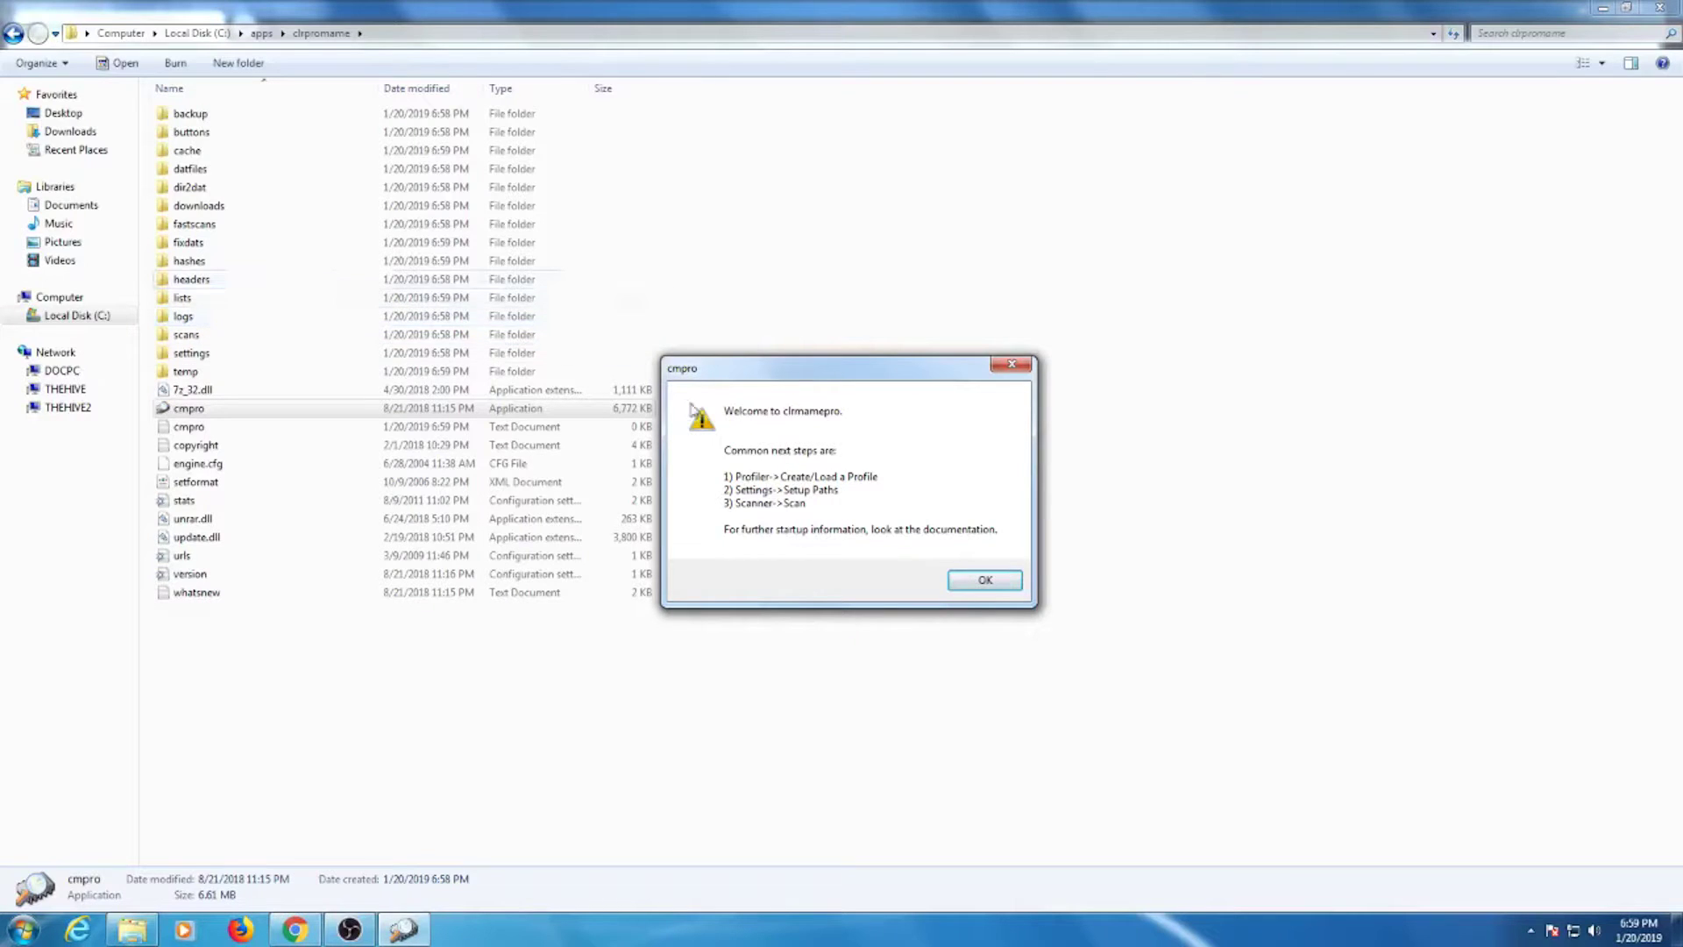
{"action": "left_click", "coordinate": [956, 580]}
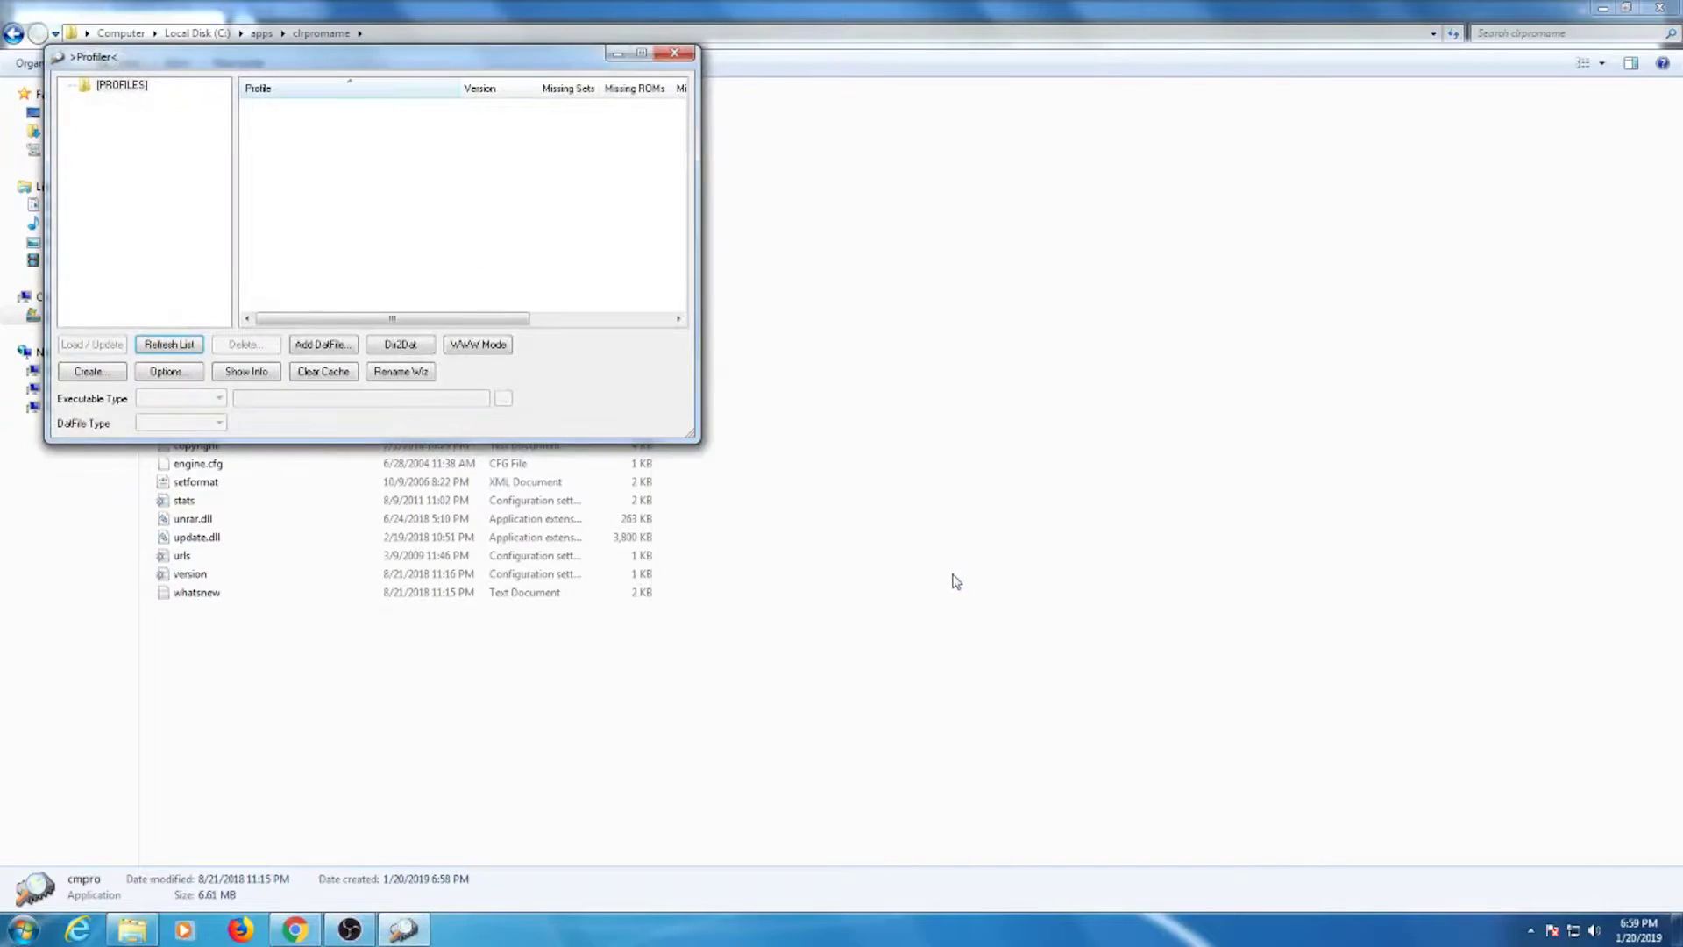
{"action": "left_click_drag", "start_coordinate": [353, 56], "coordinate": [625, 178]}
{"action": "left_click", "coordinate": [917, 174]}
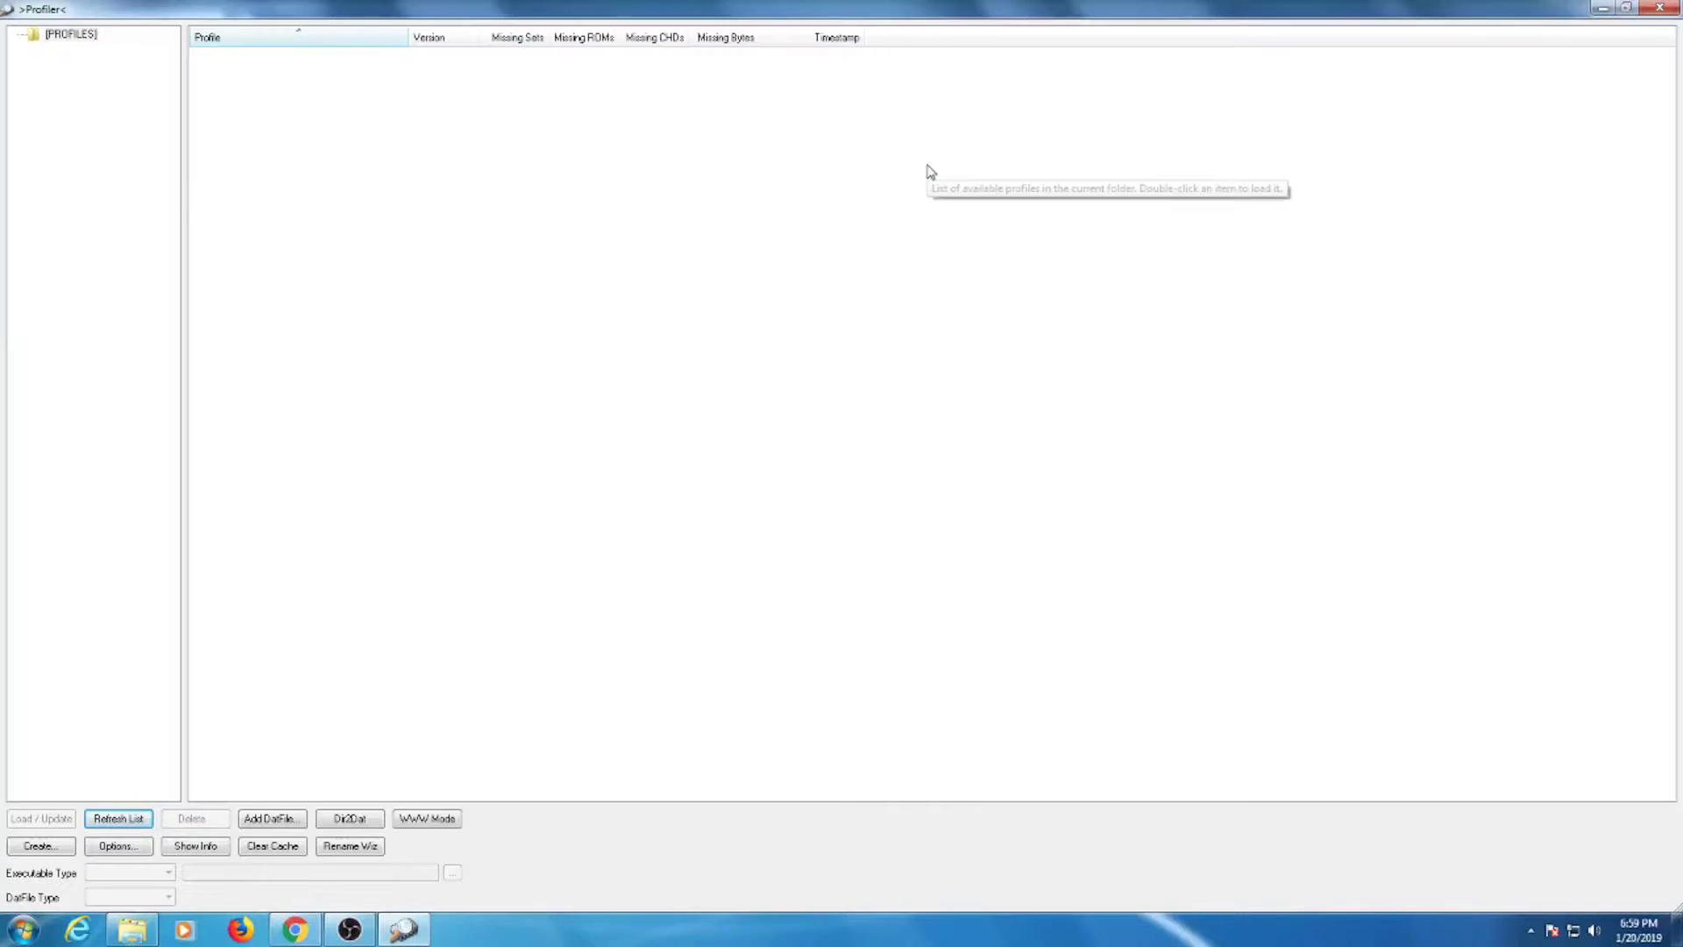
- Start a new emulator-based profile and choose the mame executable in C:\EMULATORS\MAME 204 as its file
{"action": "left_click", "coordinate": [37, 847]}
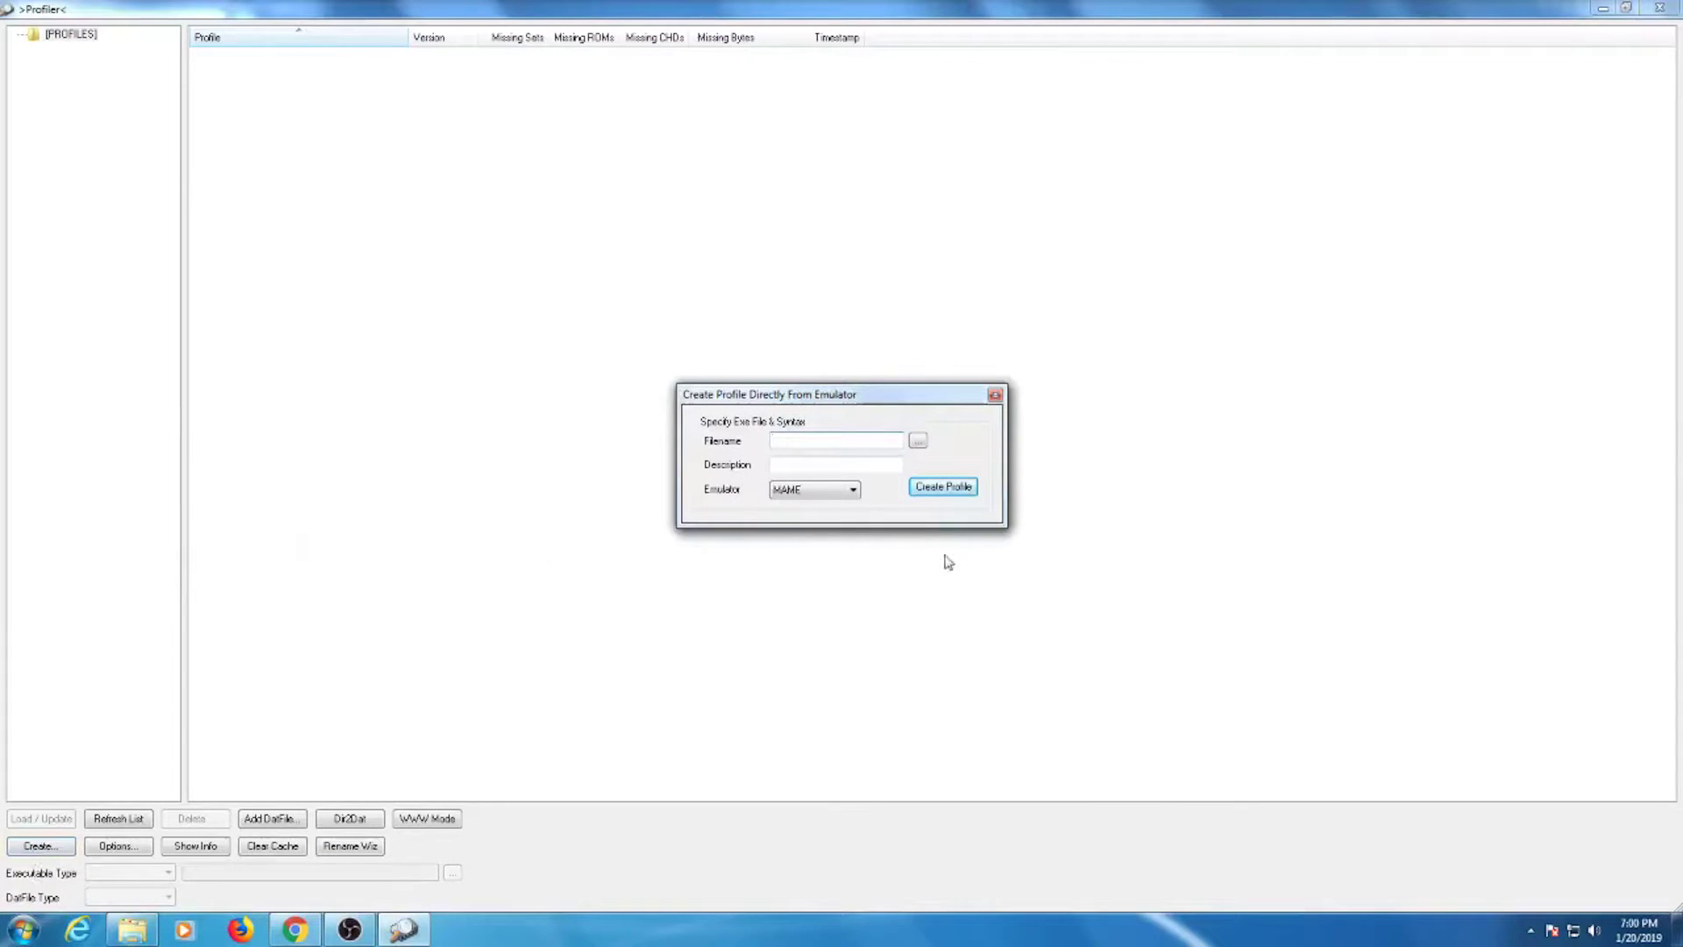
{"action": "left_click", "coordinate": [917, 442]}
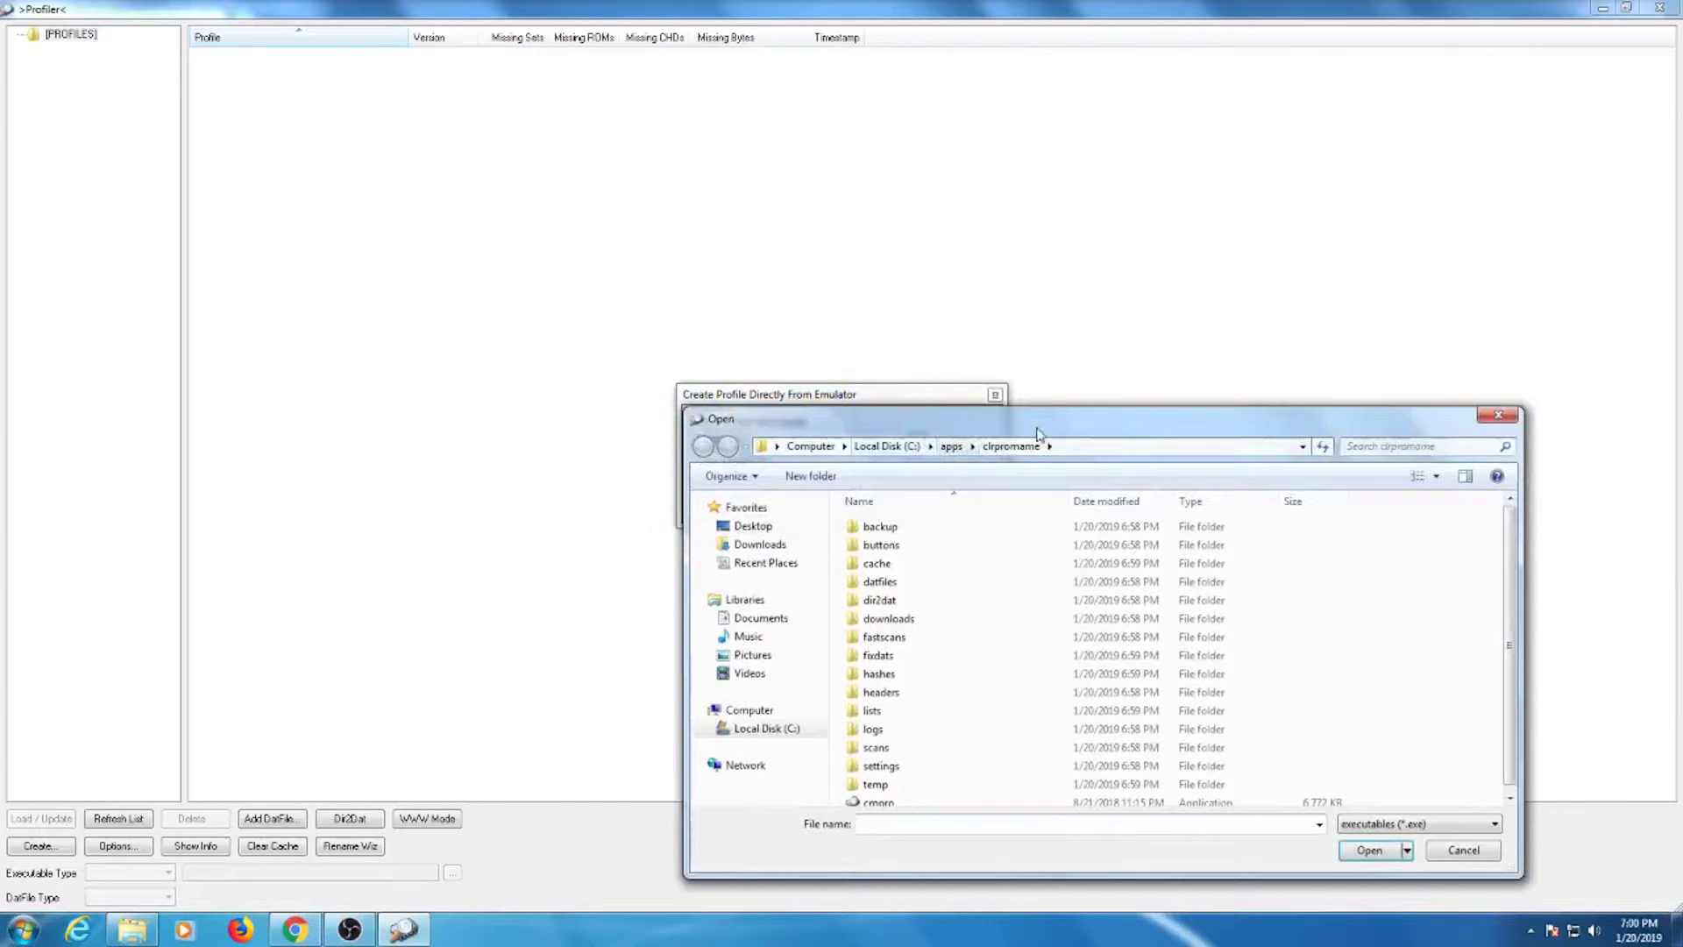
{"action": "left_click_drag", "start_coordinate": [1041, 429], "coordinate": [781, 312]}
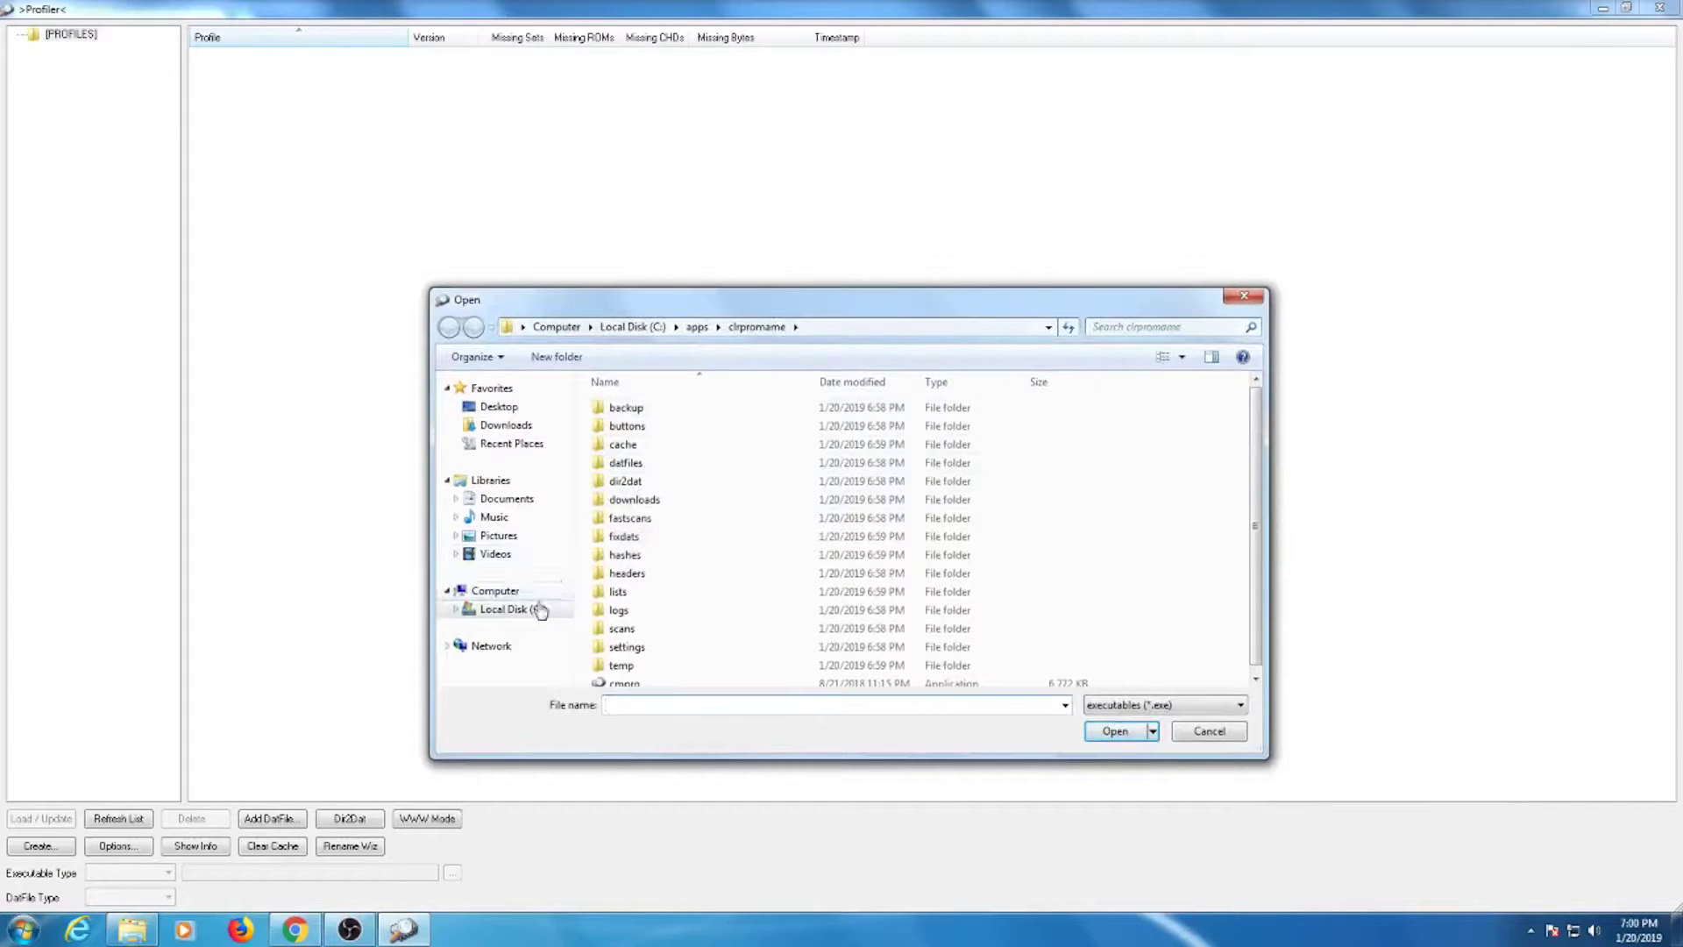
{"action": "left_click", "coordinate": [513, 593]}
{"action": "double_click", "coordinate": [654, 425]}
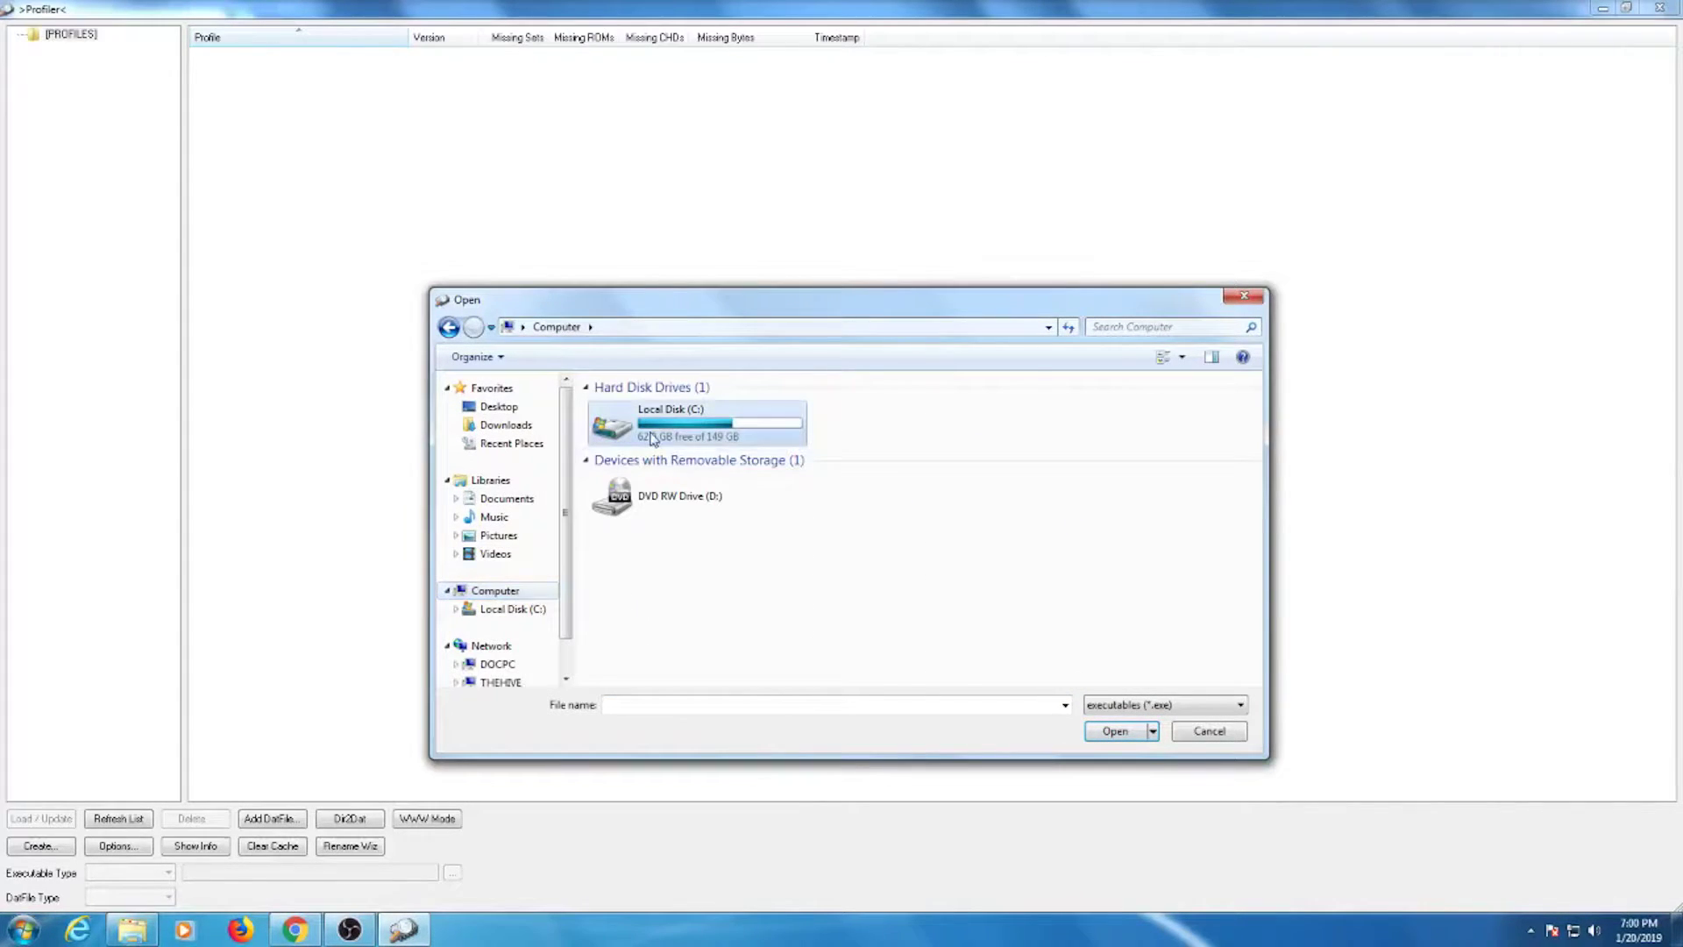
{"action": "double_click", "coordinate": [651, 444]}
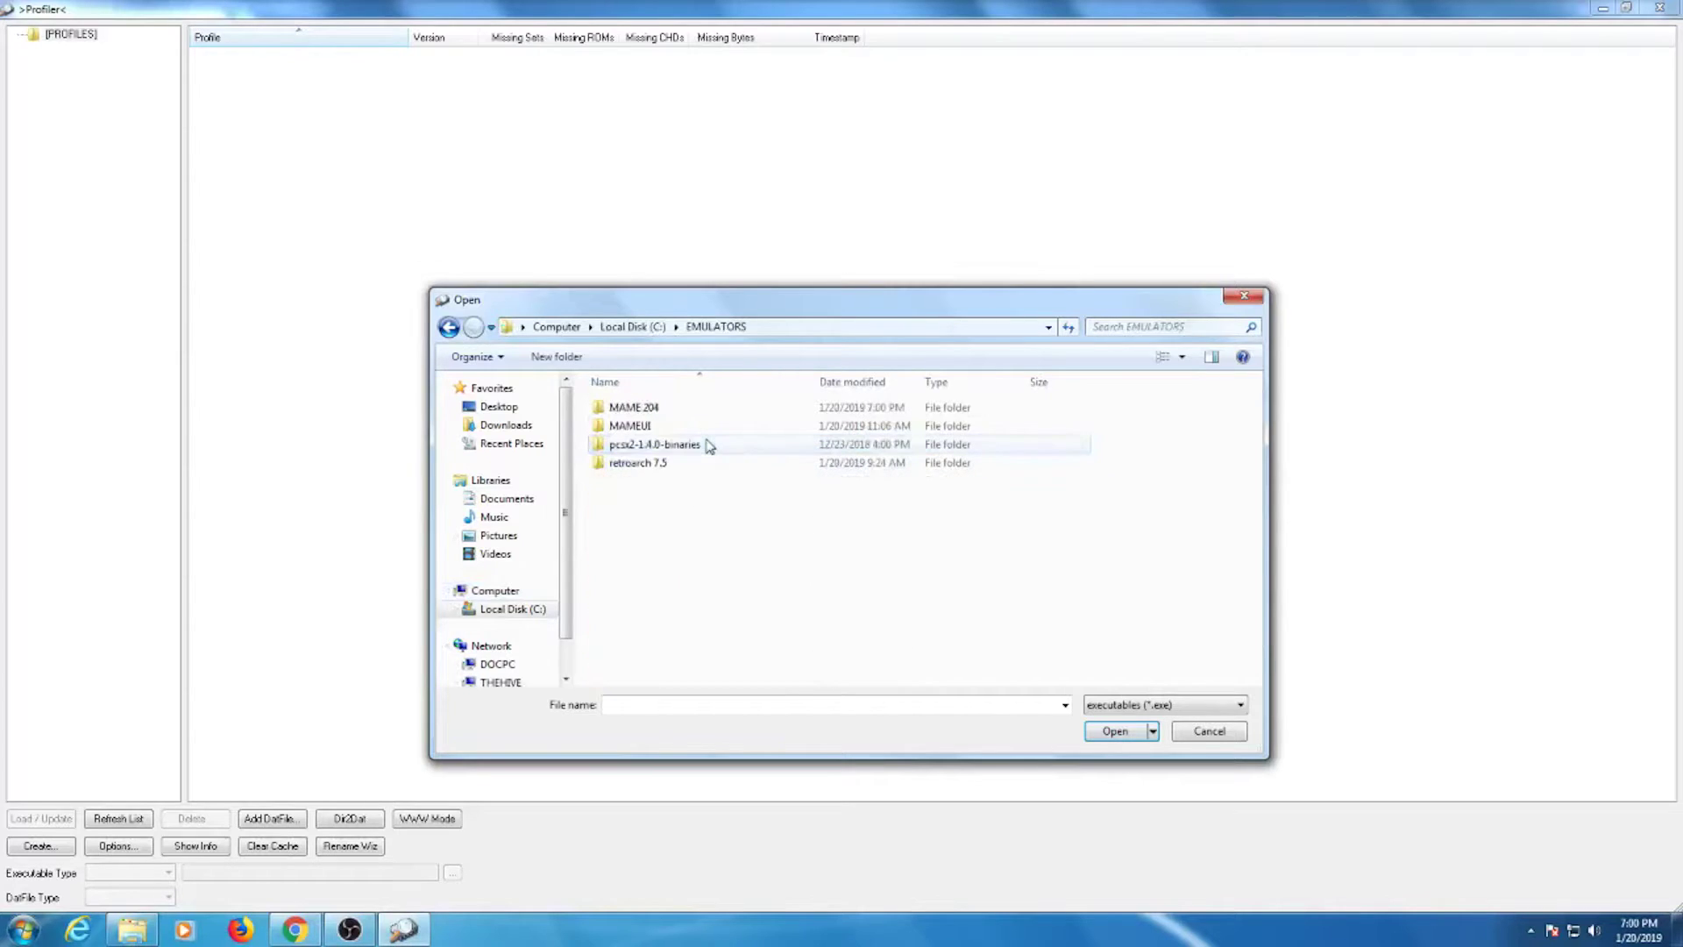
{"action": "double_click", "coordinate": [662, 408]}
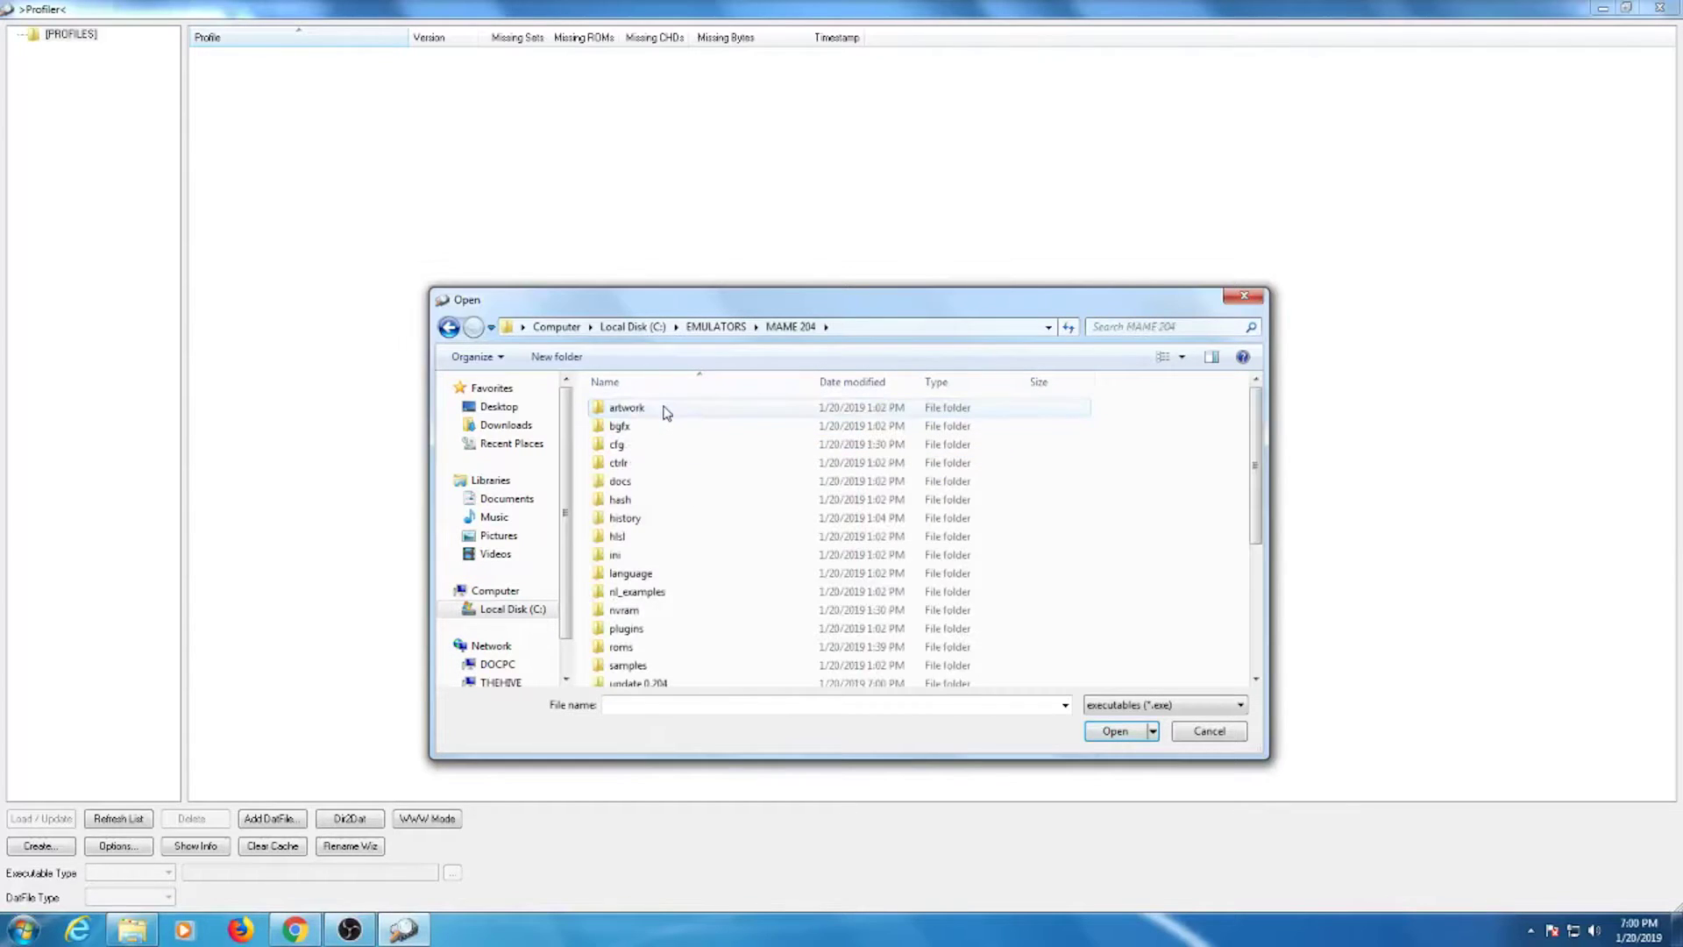
{"action": "scroll", "coordinate": [686, 482], "scroll_direction": "down", "scroll_amount": 4}
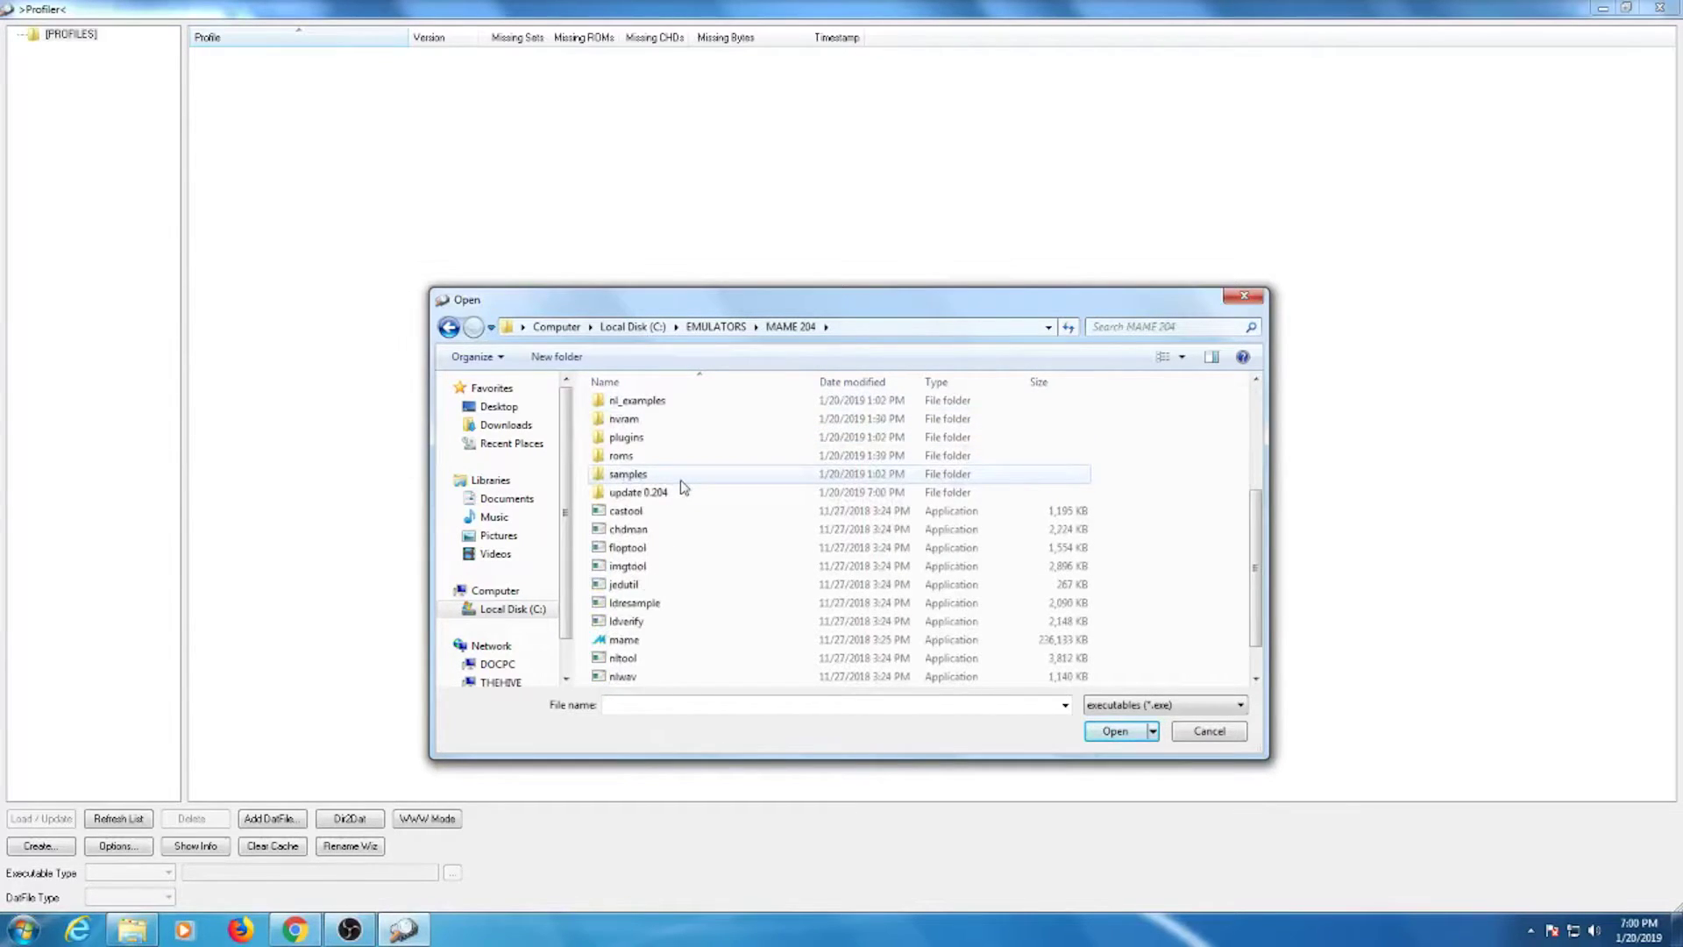
{"action": "left_click", "coordinate": [626, 605]}
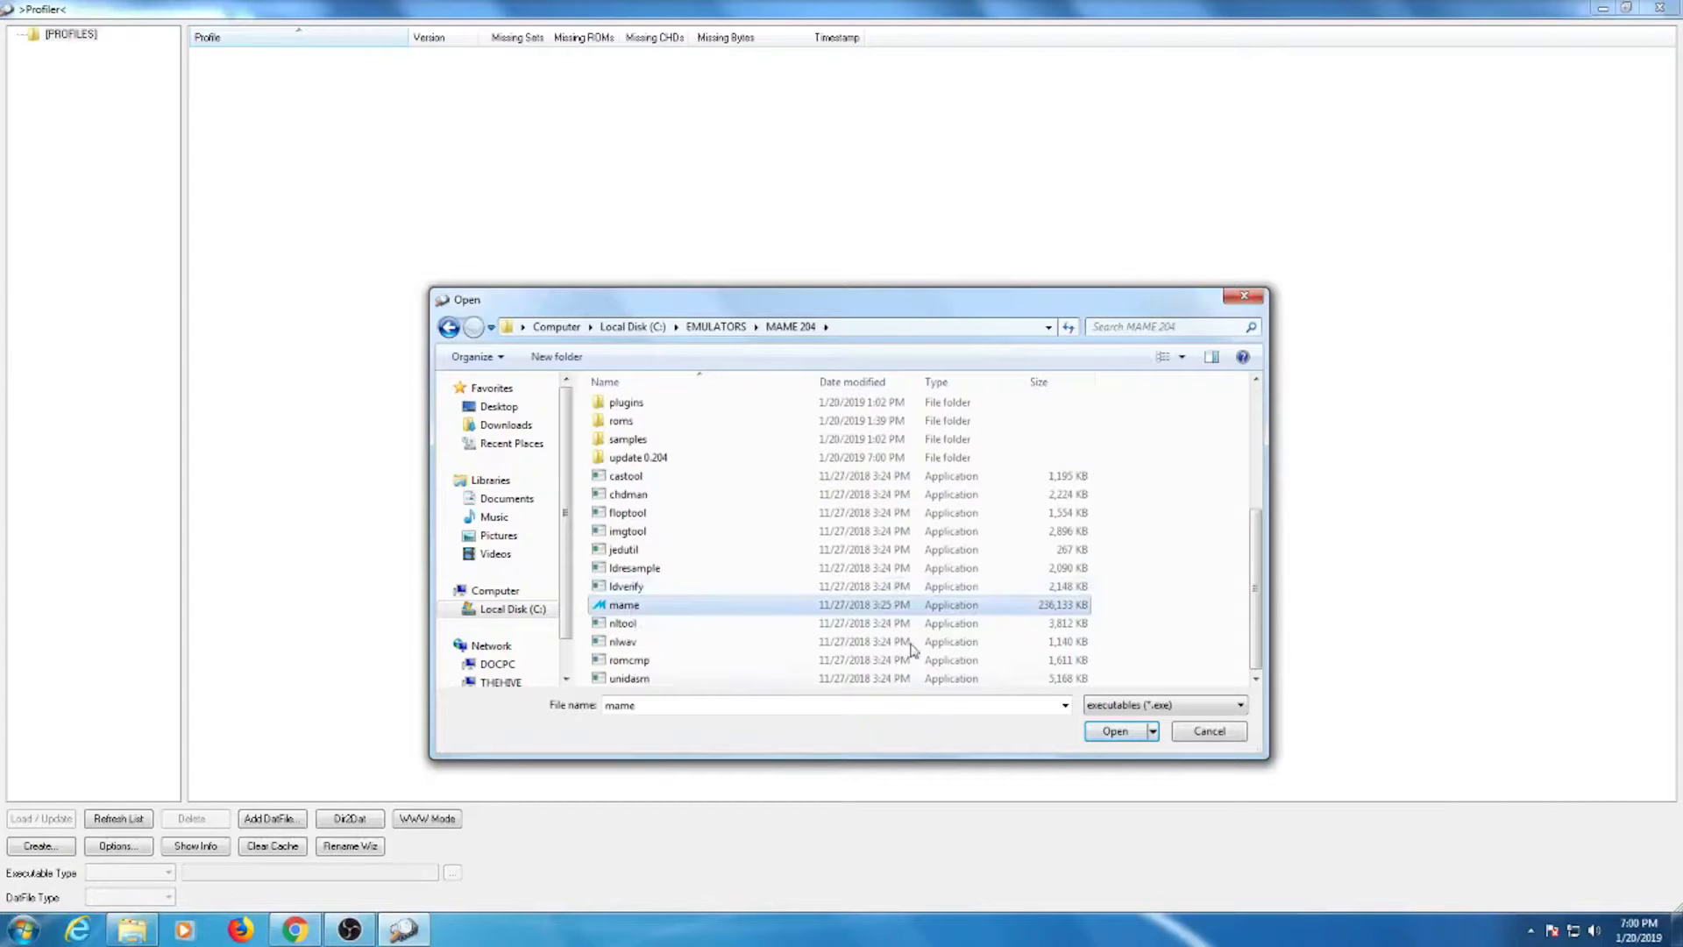
{"action": "left_click", "coordinate": [1121, 738]}
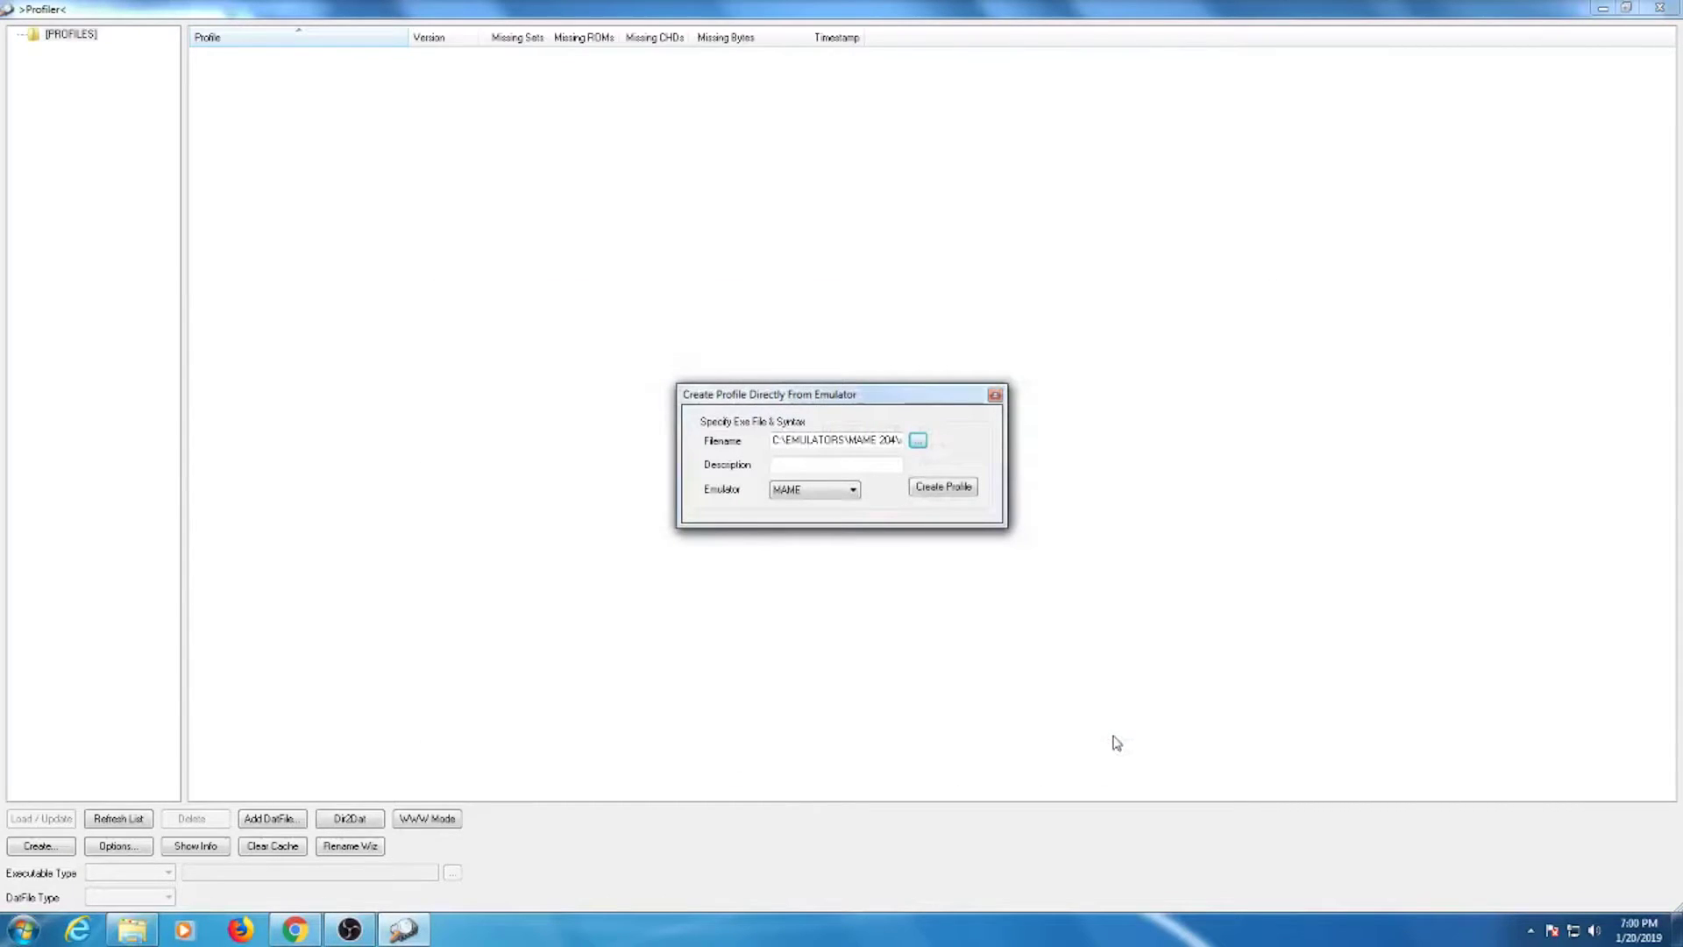
- Describe the profile as "MAME 204" and create it in the [PROFILES] folder with MAME as the emulator
{"action": "left_click", "coordinate": [830, 466]}
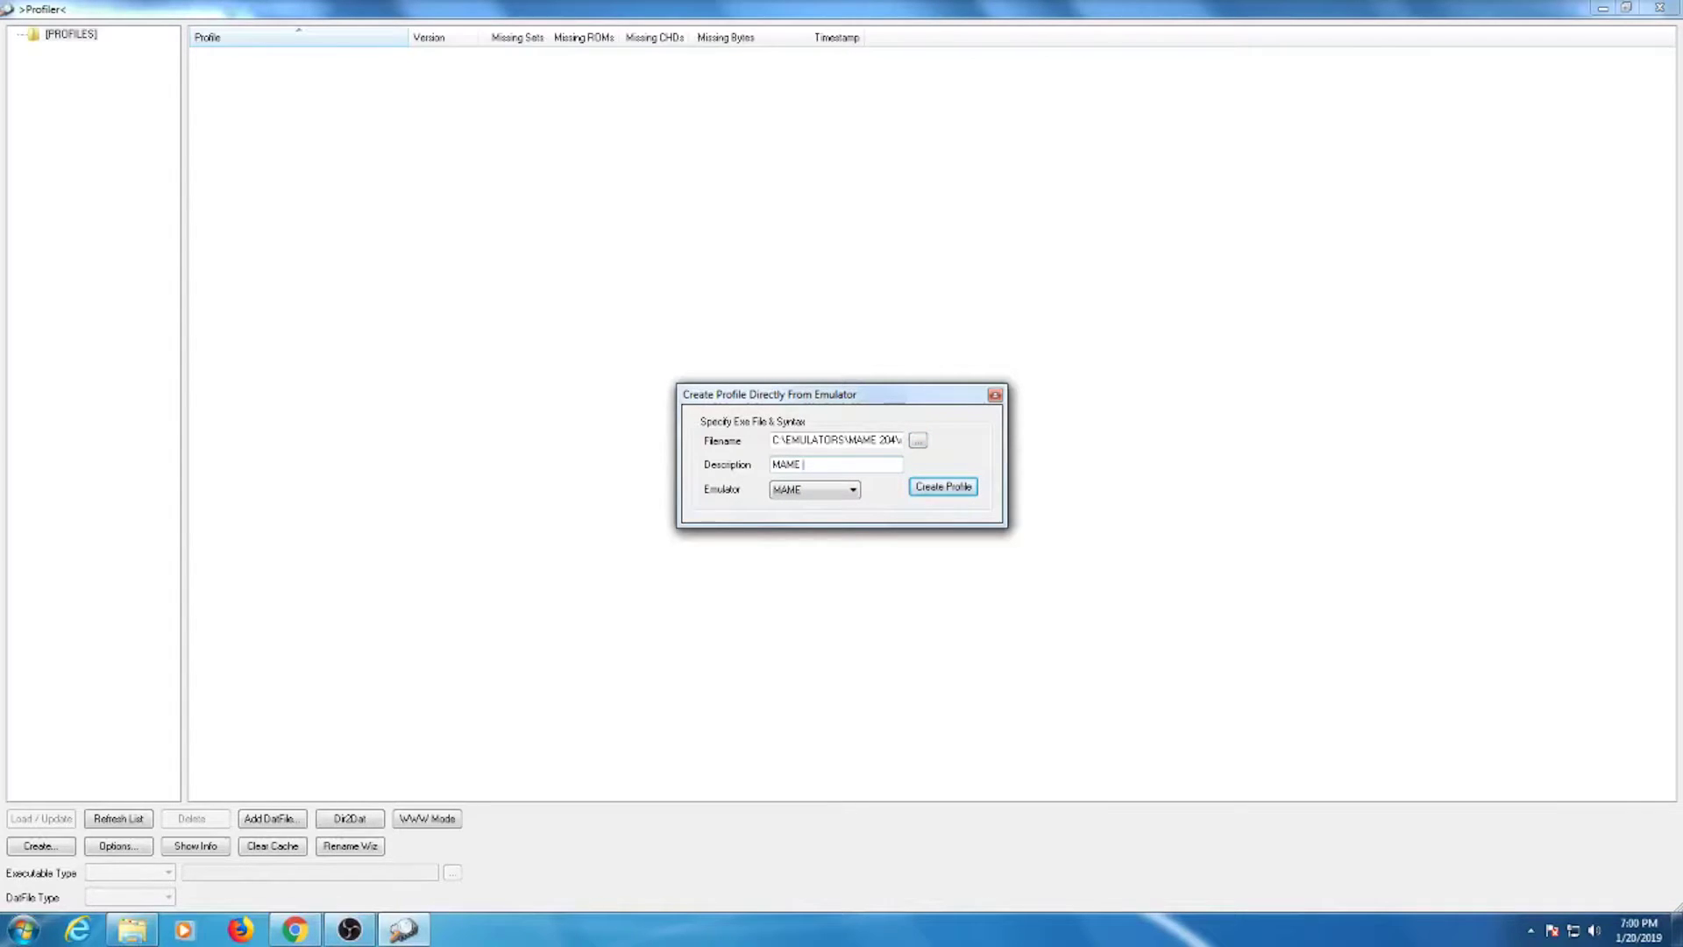
{"action": "type", "text": "MAME 204"}
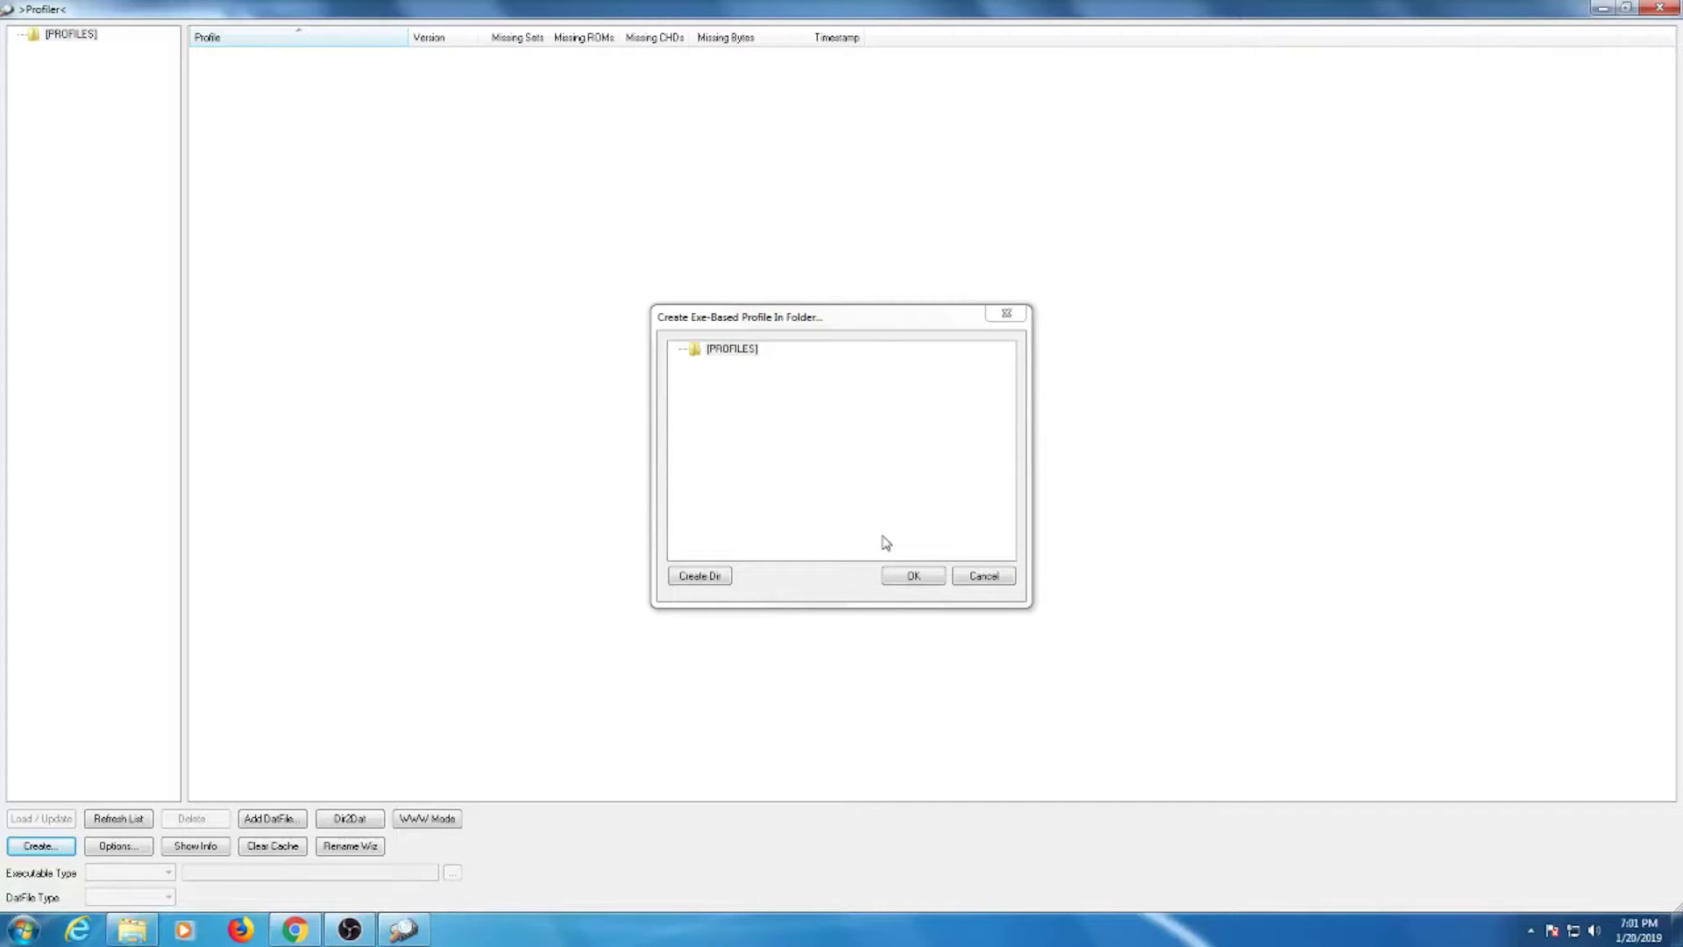
{"action": "left_click", "coordinate": [915, 579]}
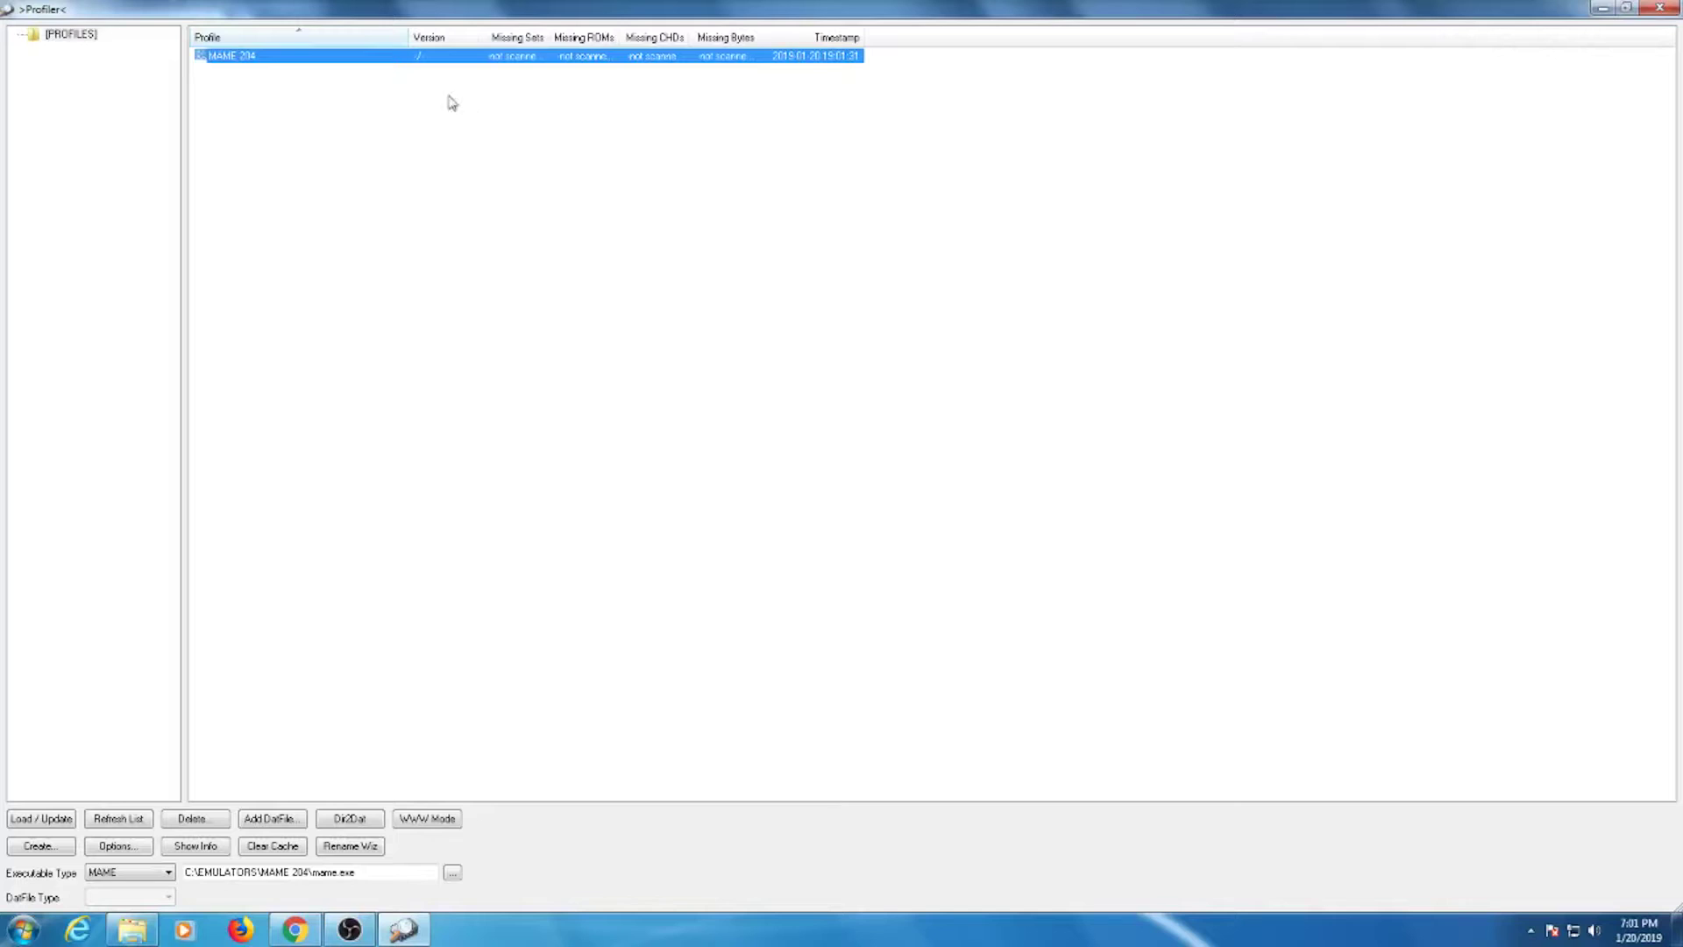
- Load the MAME 204 profile, run the required database update, and accept all reported datfile problems
{"action": "double_click", "coordinate": [247, 59]}
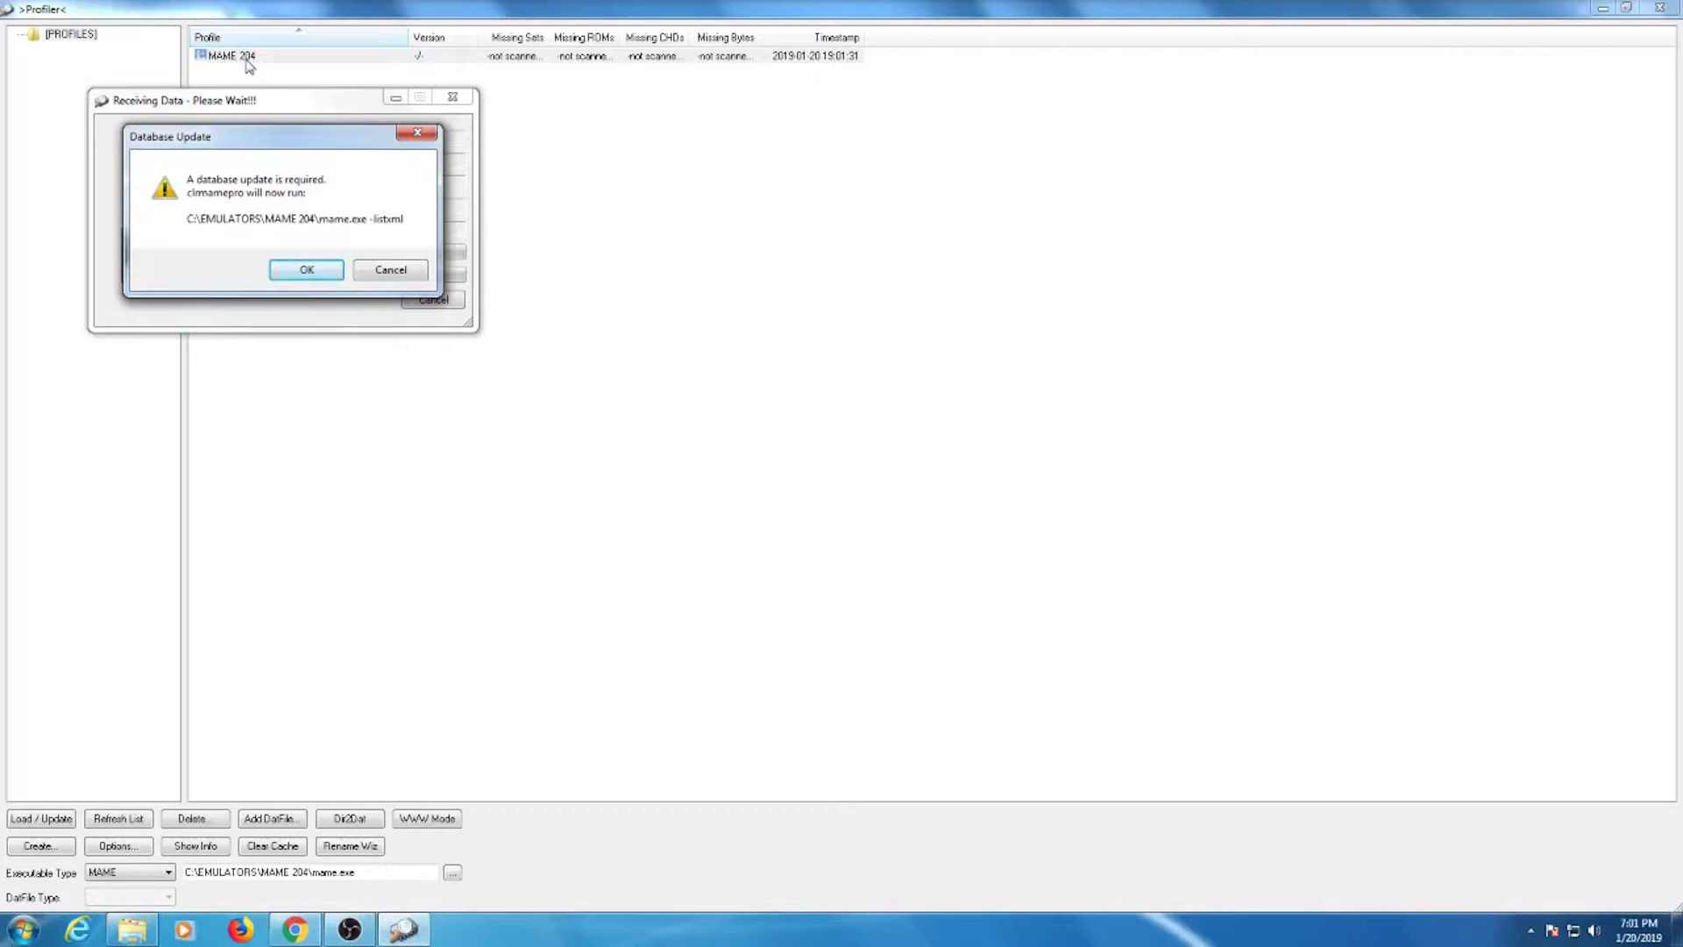
{"action": "left_click", "coordinate": [302, 272]}
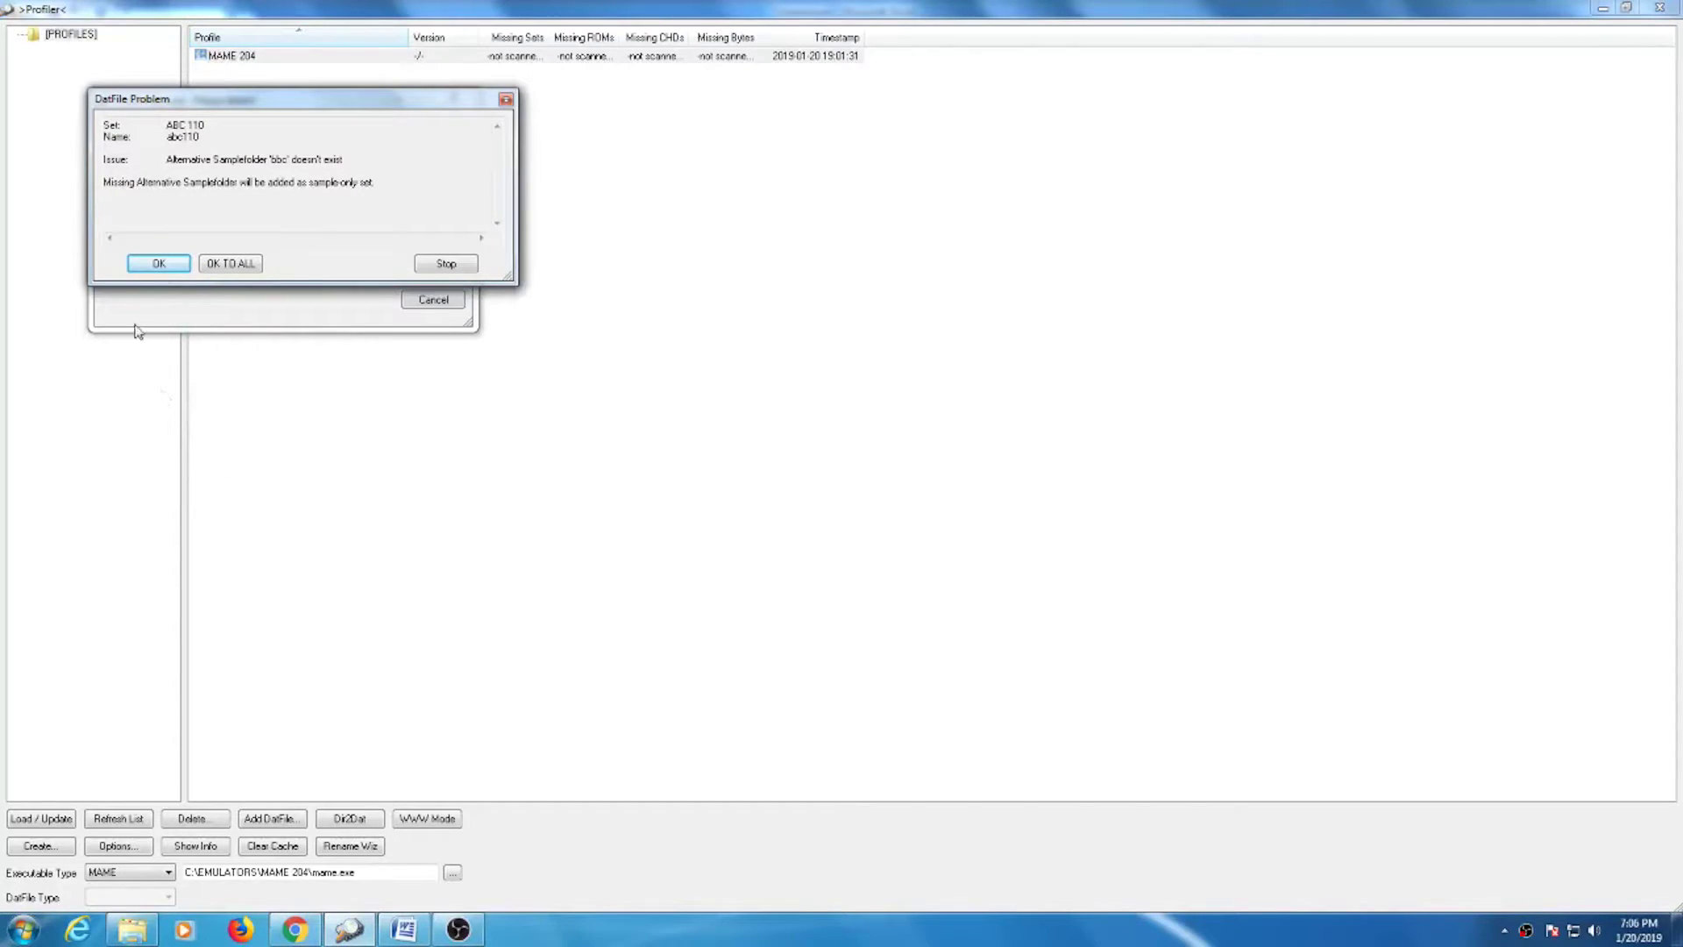
{"action": "left_click", "coordinate": [227, 264]}
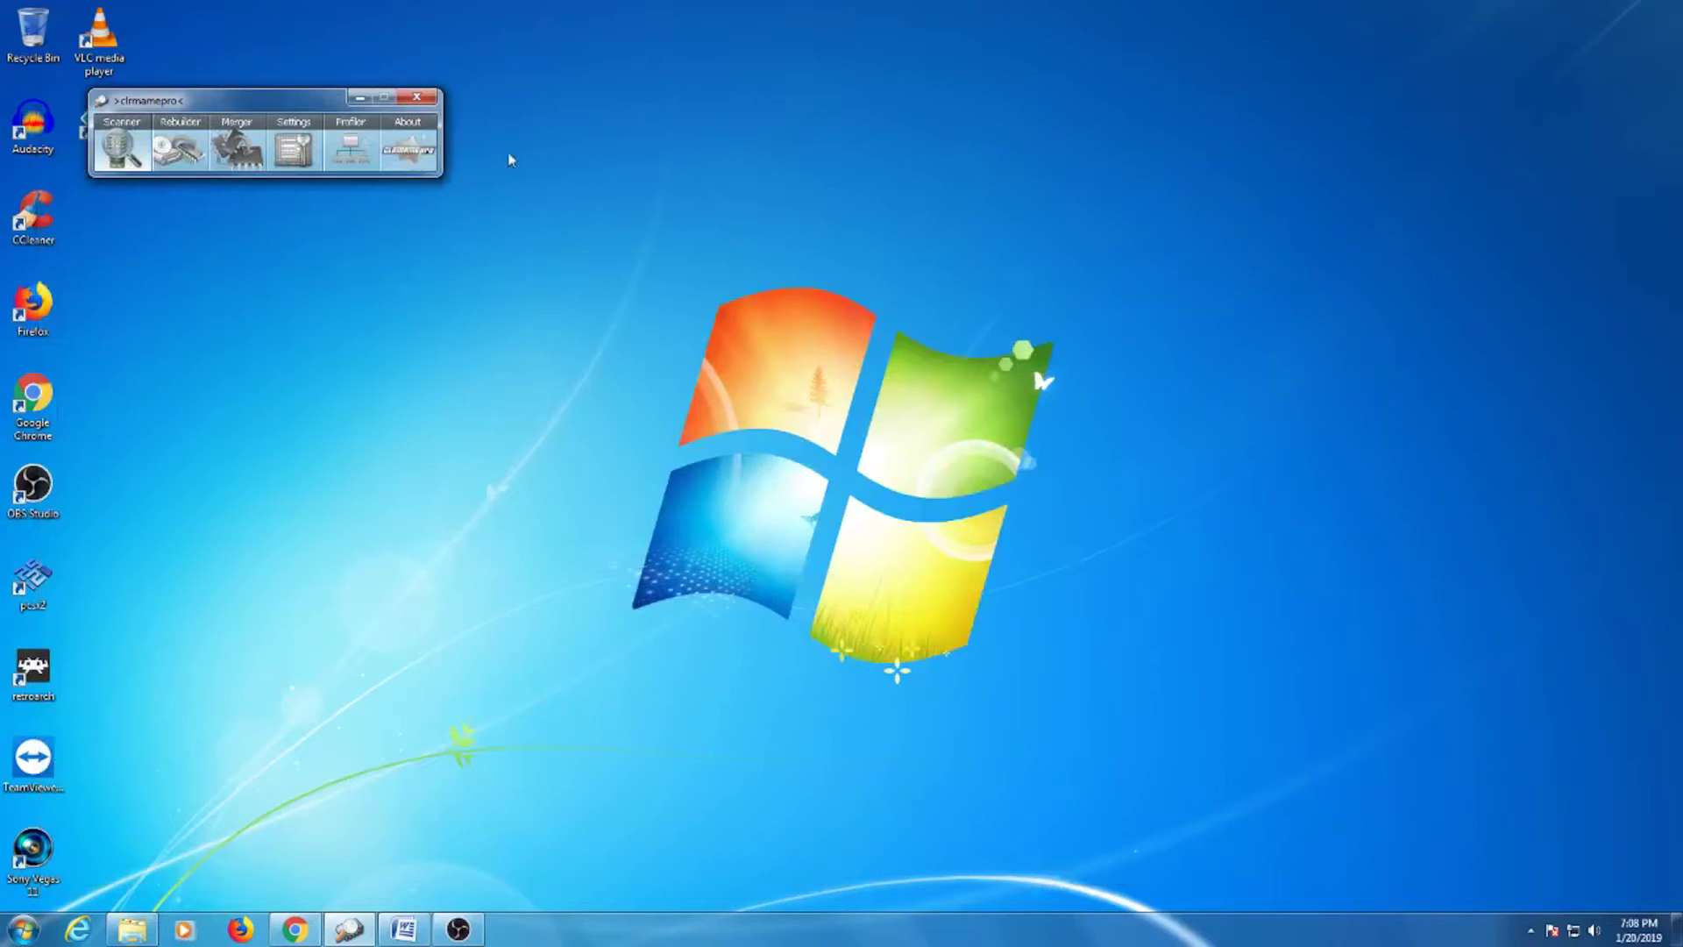
{"action": "left_click_drag", "start_coordinate": [296, 100], "coordinate": [528, 254]}
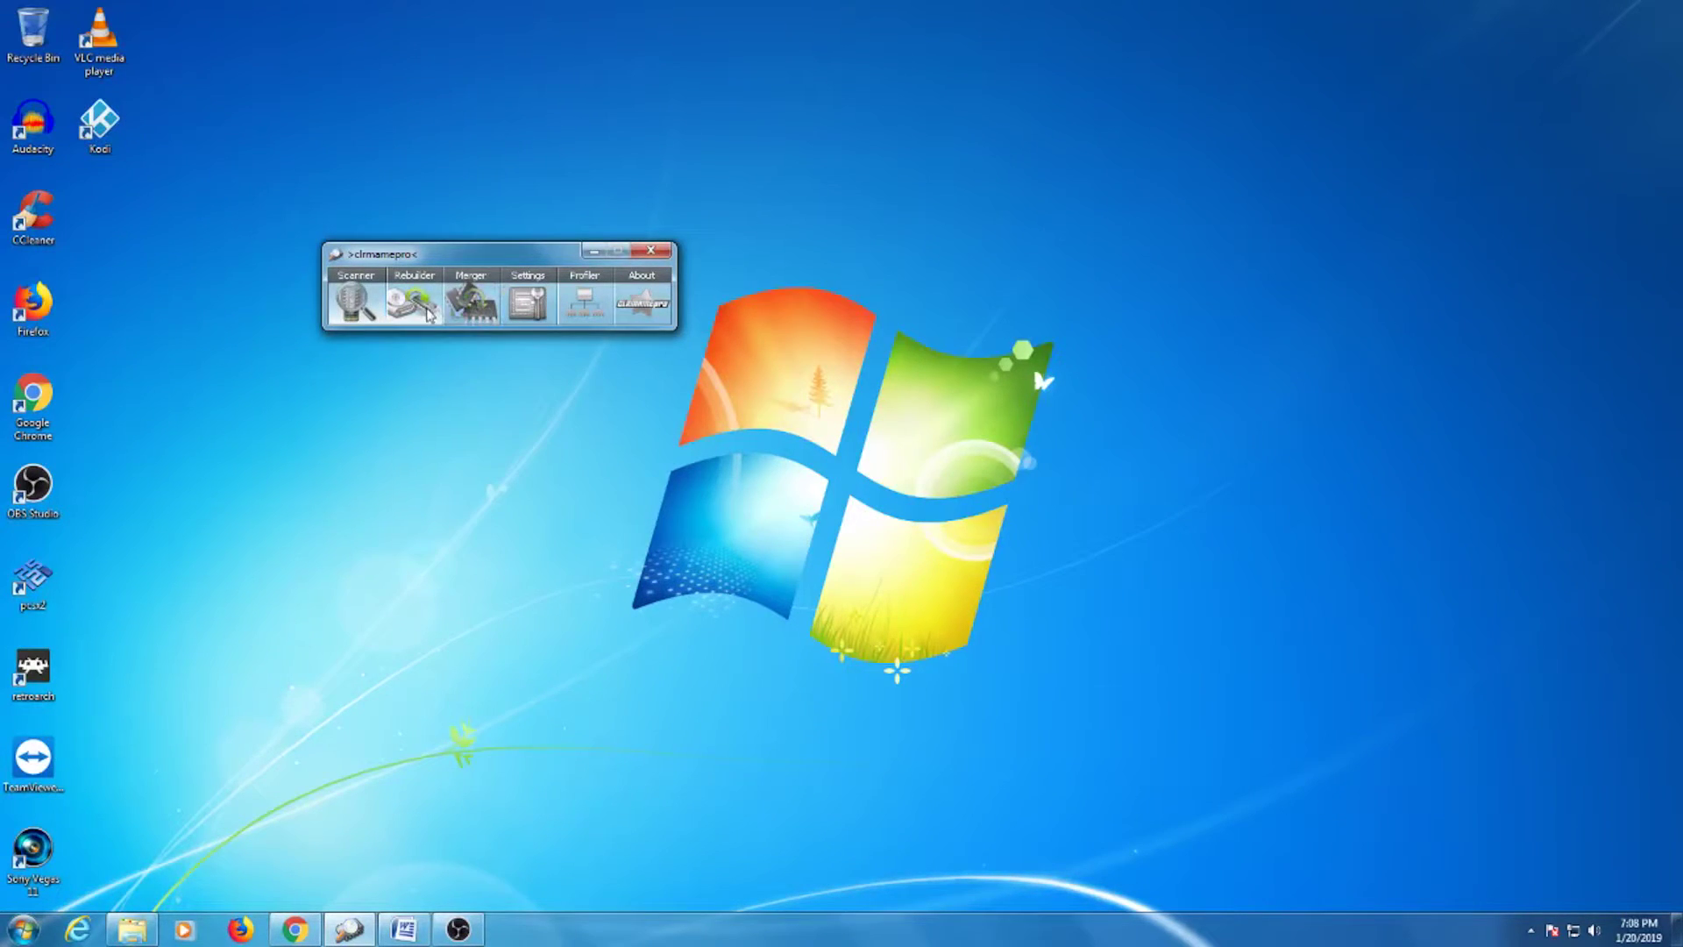
- Add C:\EMULATORS\MAME 204\roms as a ROM path in the profile settings
{"action": "left_click", "coordinate": [529, 303]}
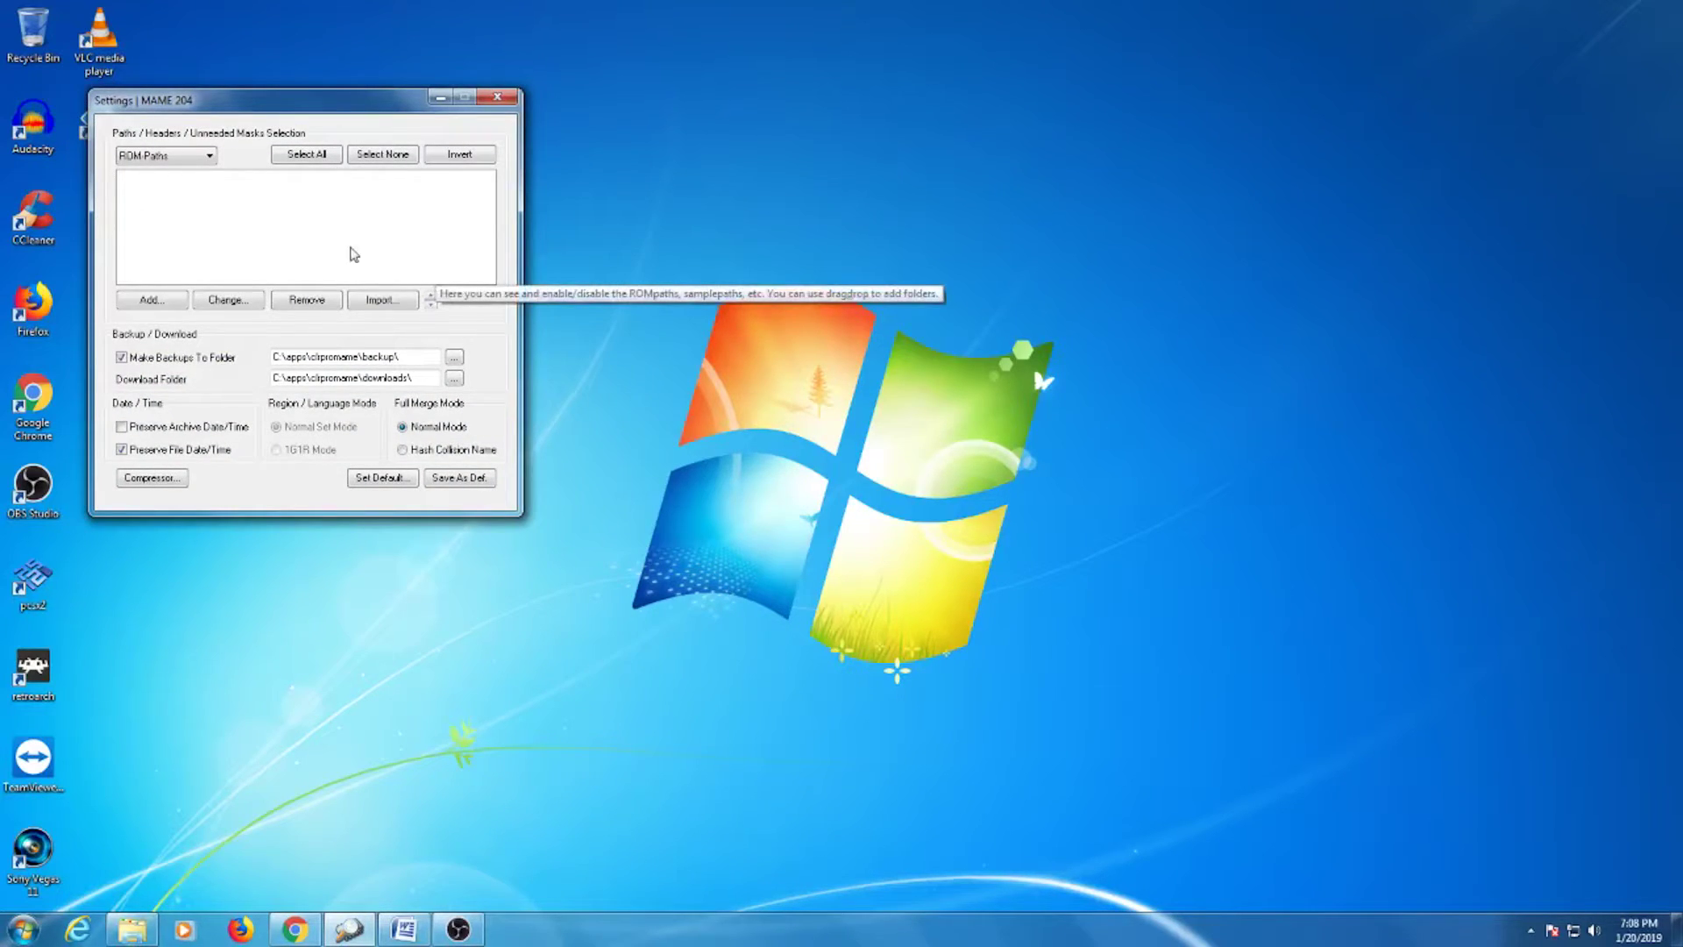
{"action": "left_click", "coordinate": [147, 303]}
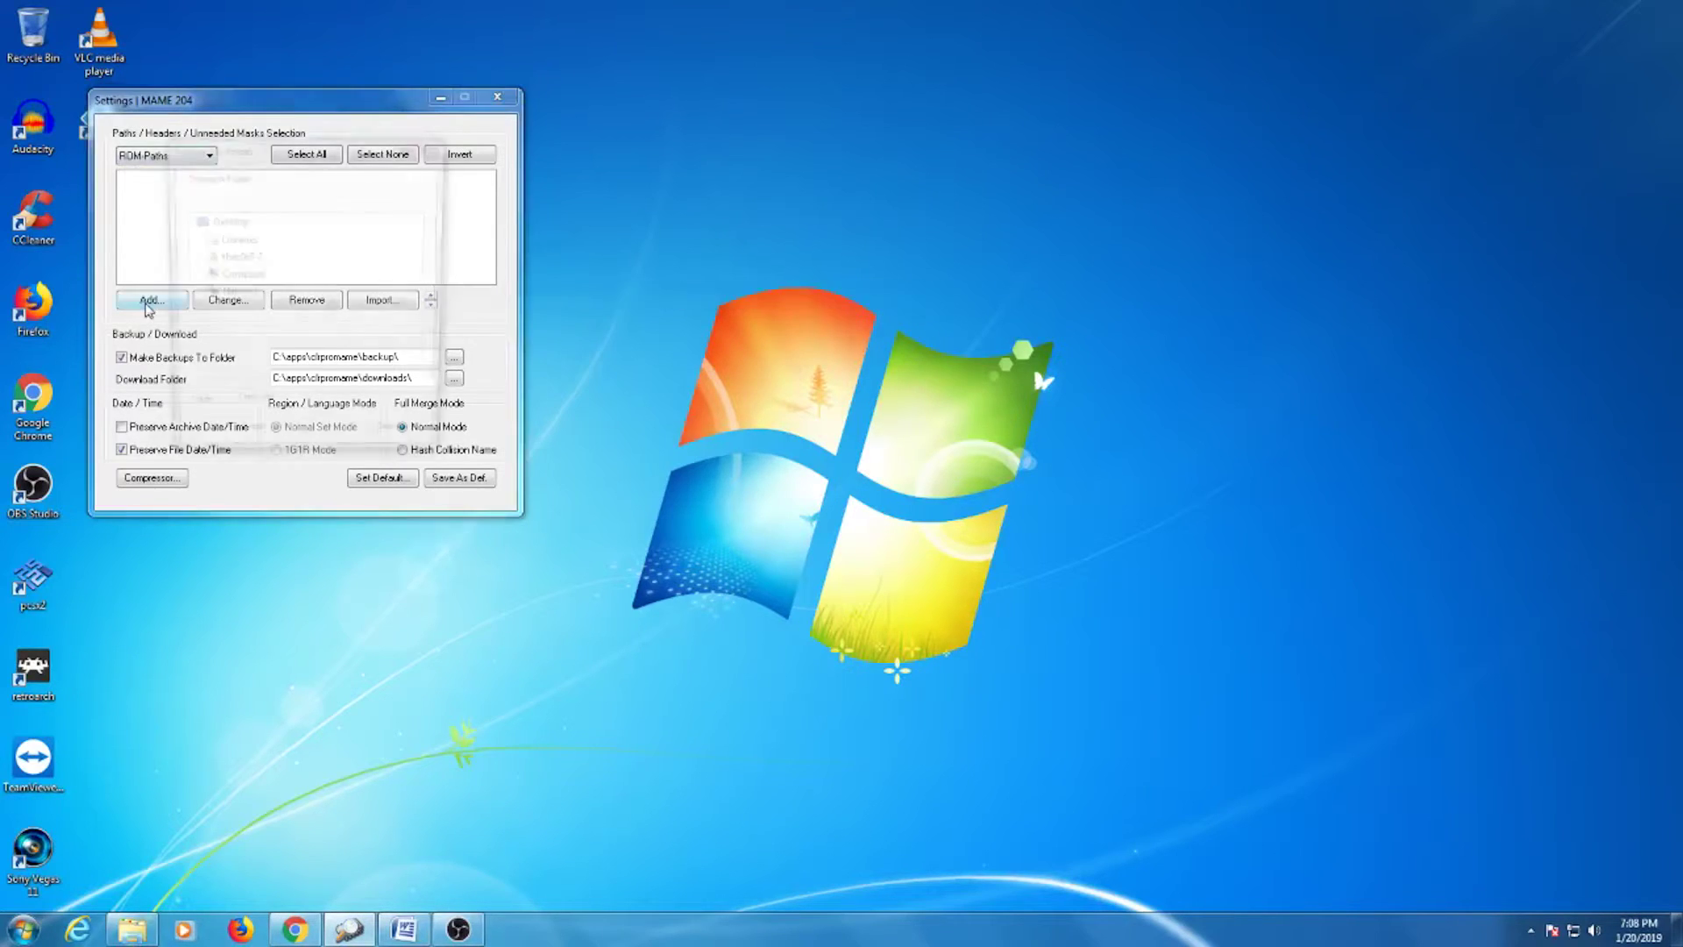
{"action": "double_click", "coordinate": [239, 276]}
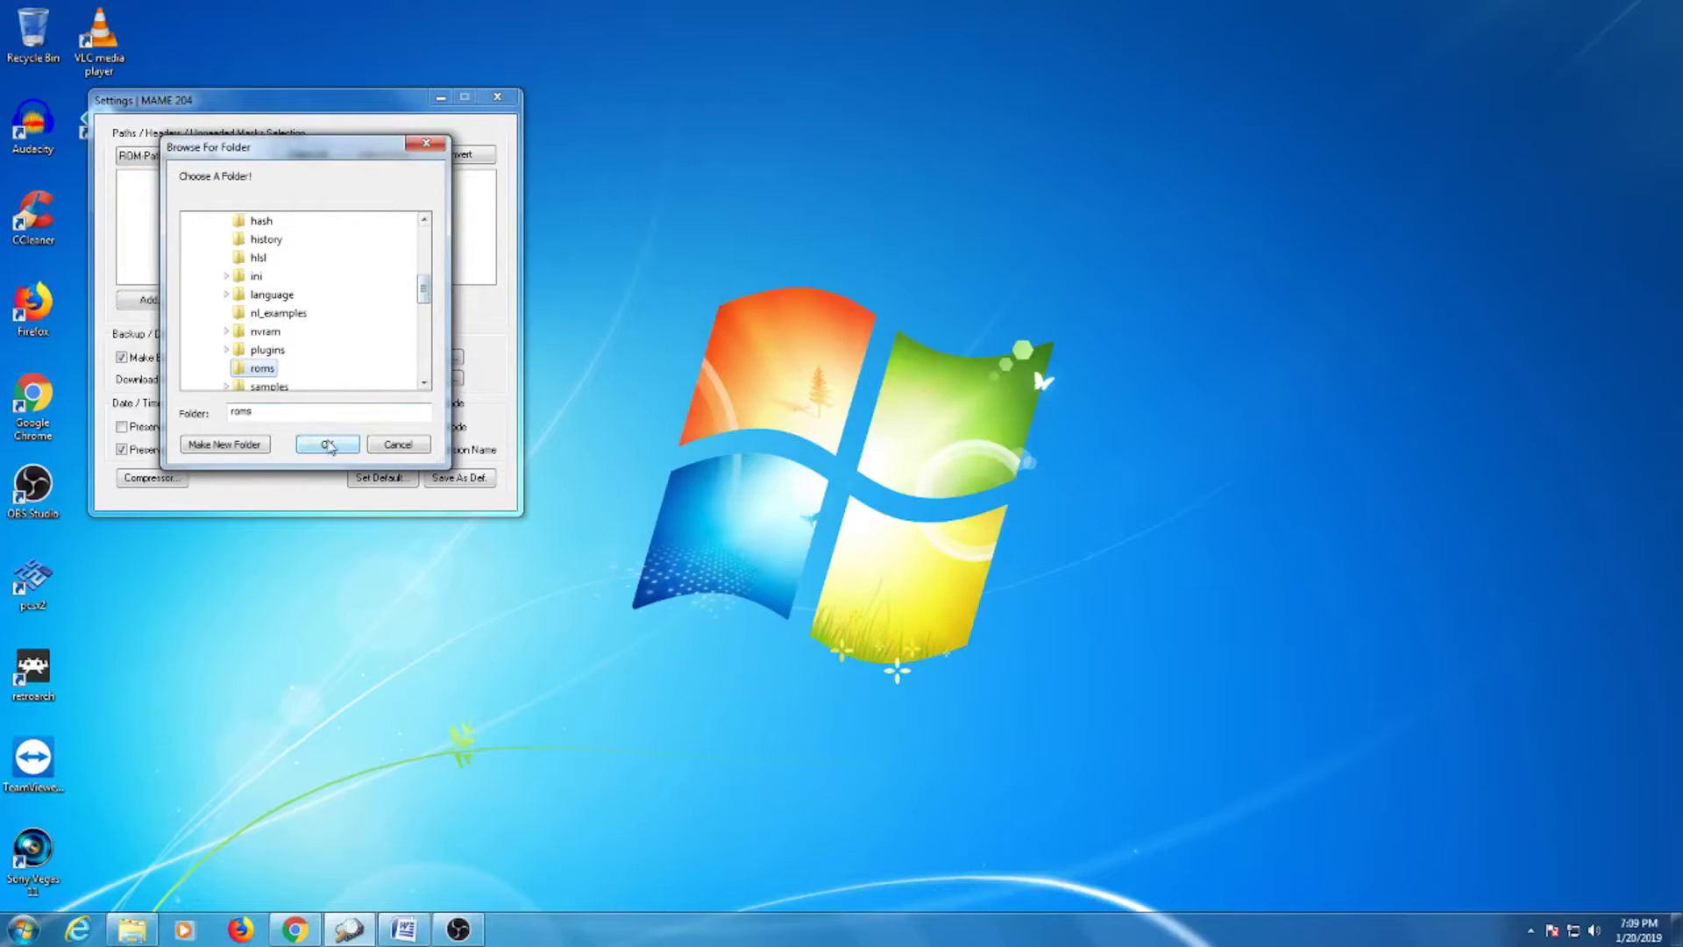
{"action": "left_click", "coordinate": [328, 445]}
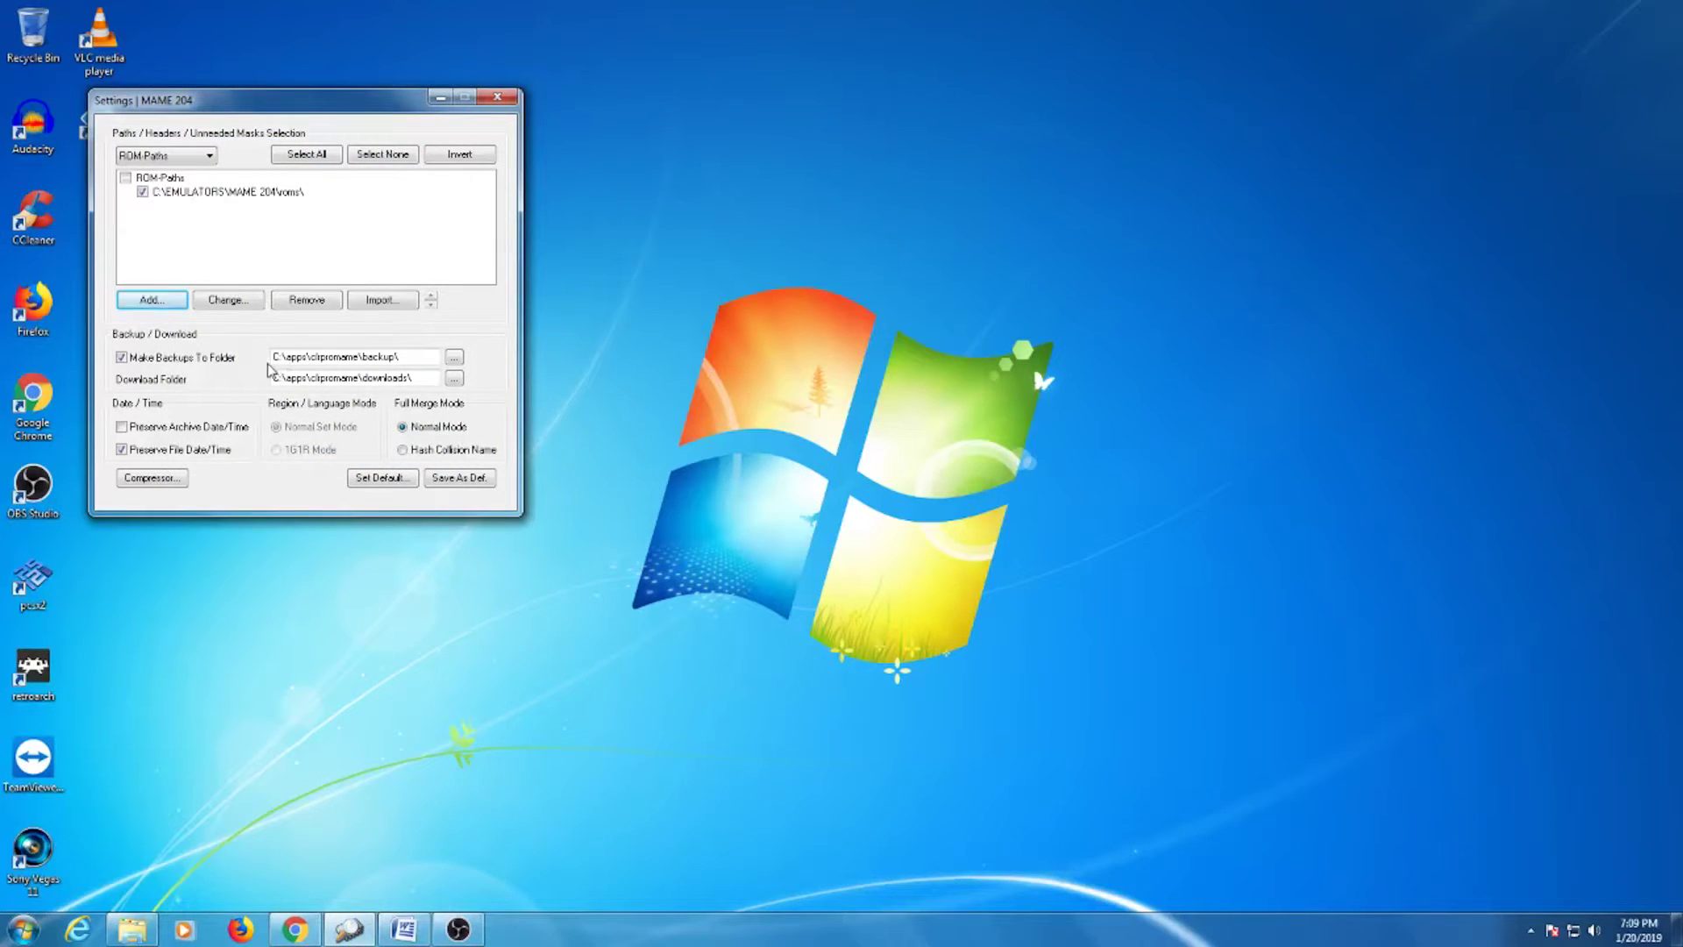
- Register C:\EMULATORS\MAME 204\update 0.204 under Add-Paths and close the settings
{"action": "left_click", "coordinate": [197, 162]}
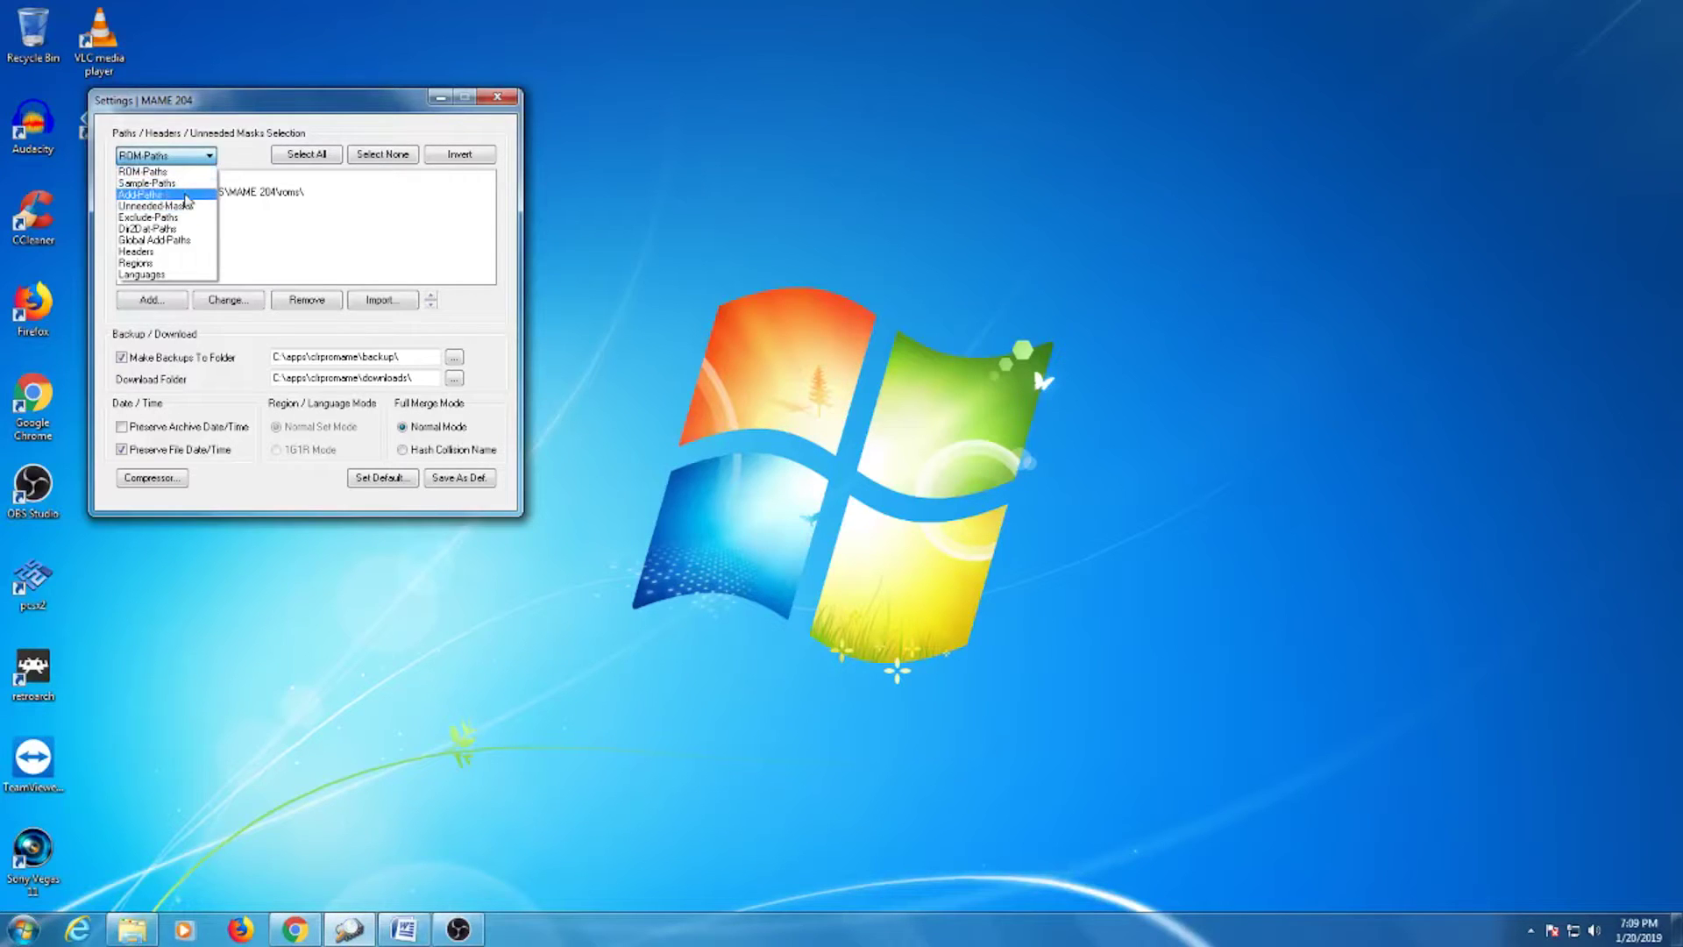
{"action": "left_click", "coordinate": [186, 200]}
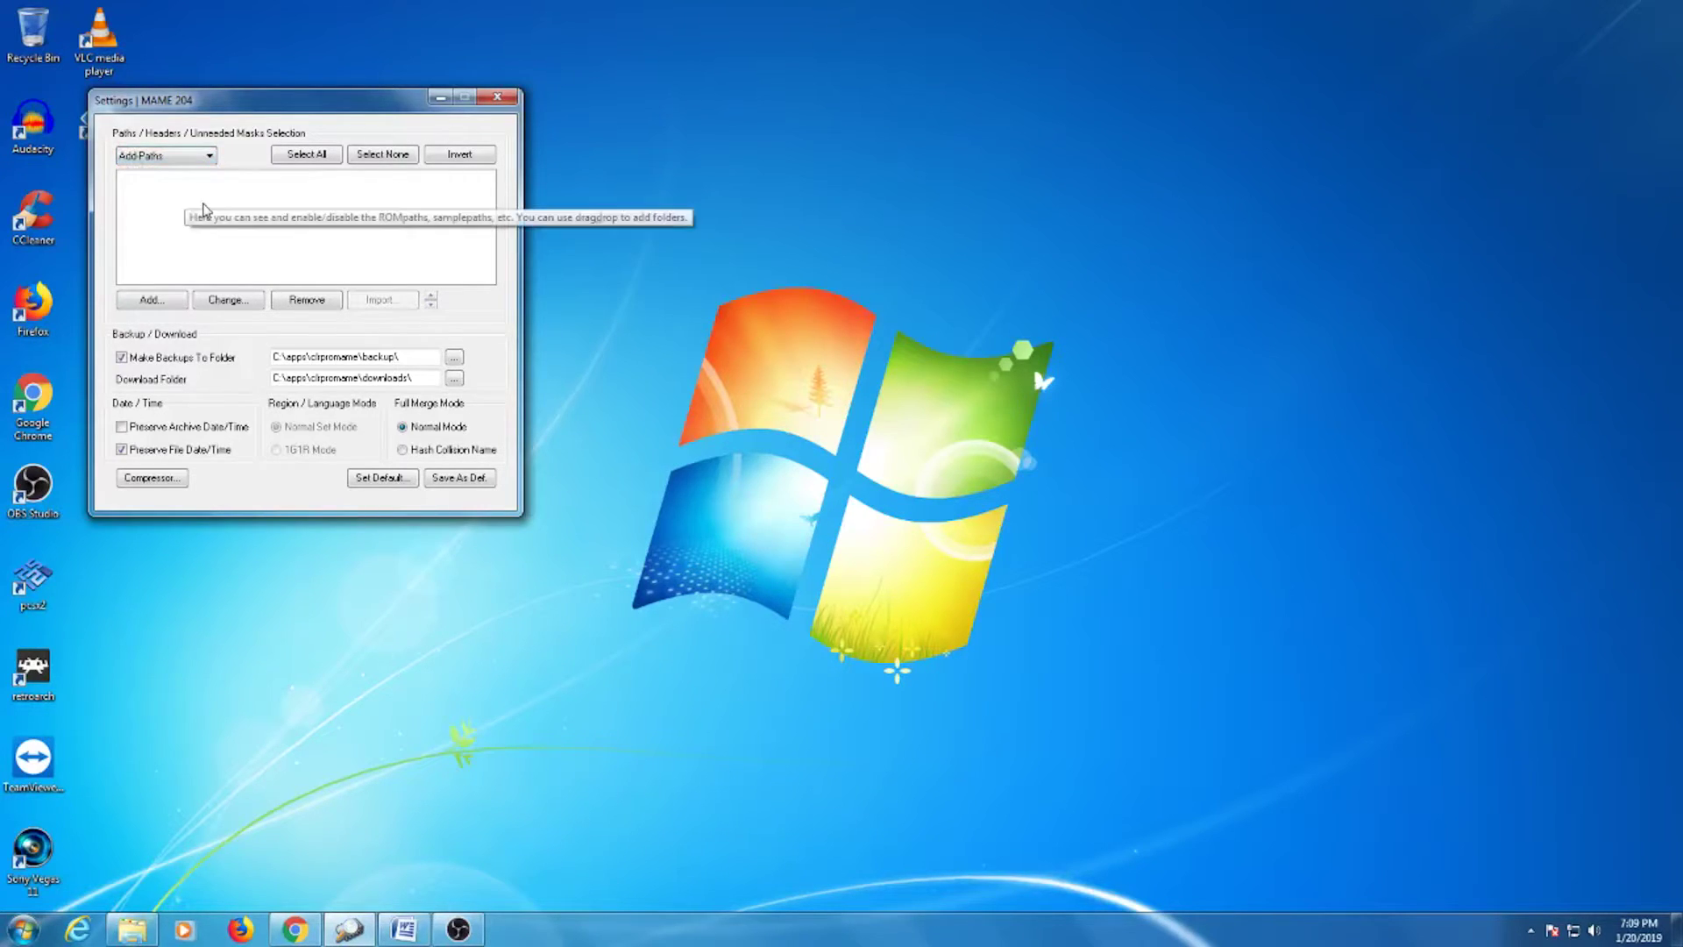
{"action": "left_click", "coordinate": [165, 303]}
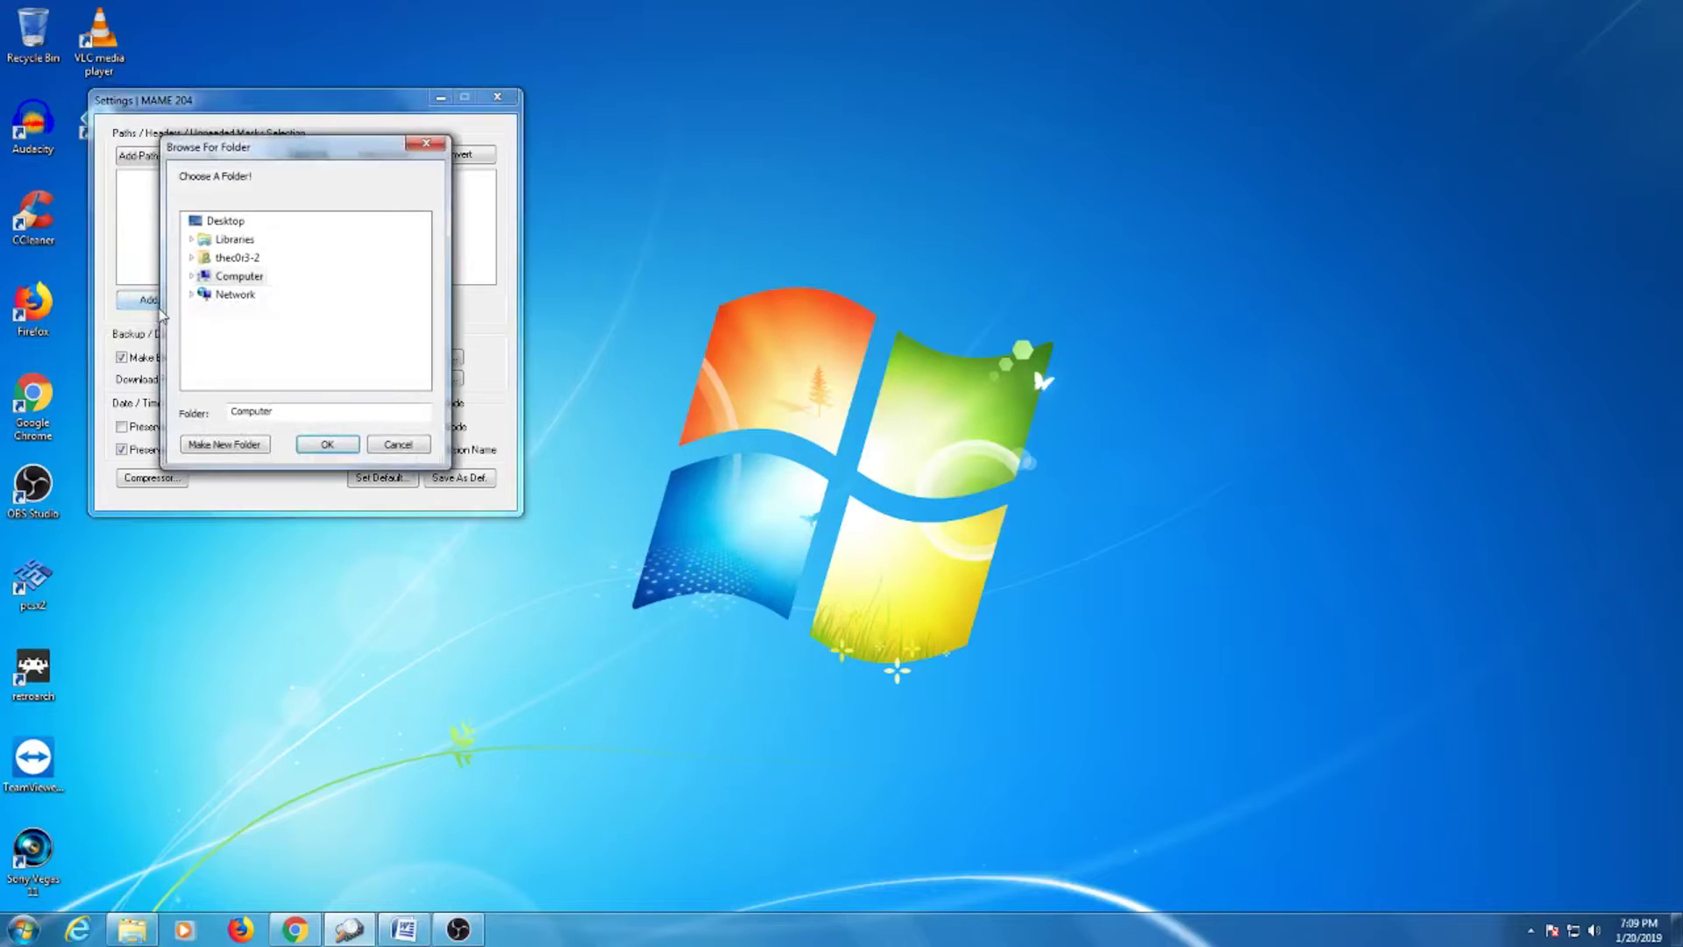
{"action": "left_click", "coordinate": [190, 258]}
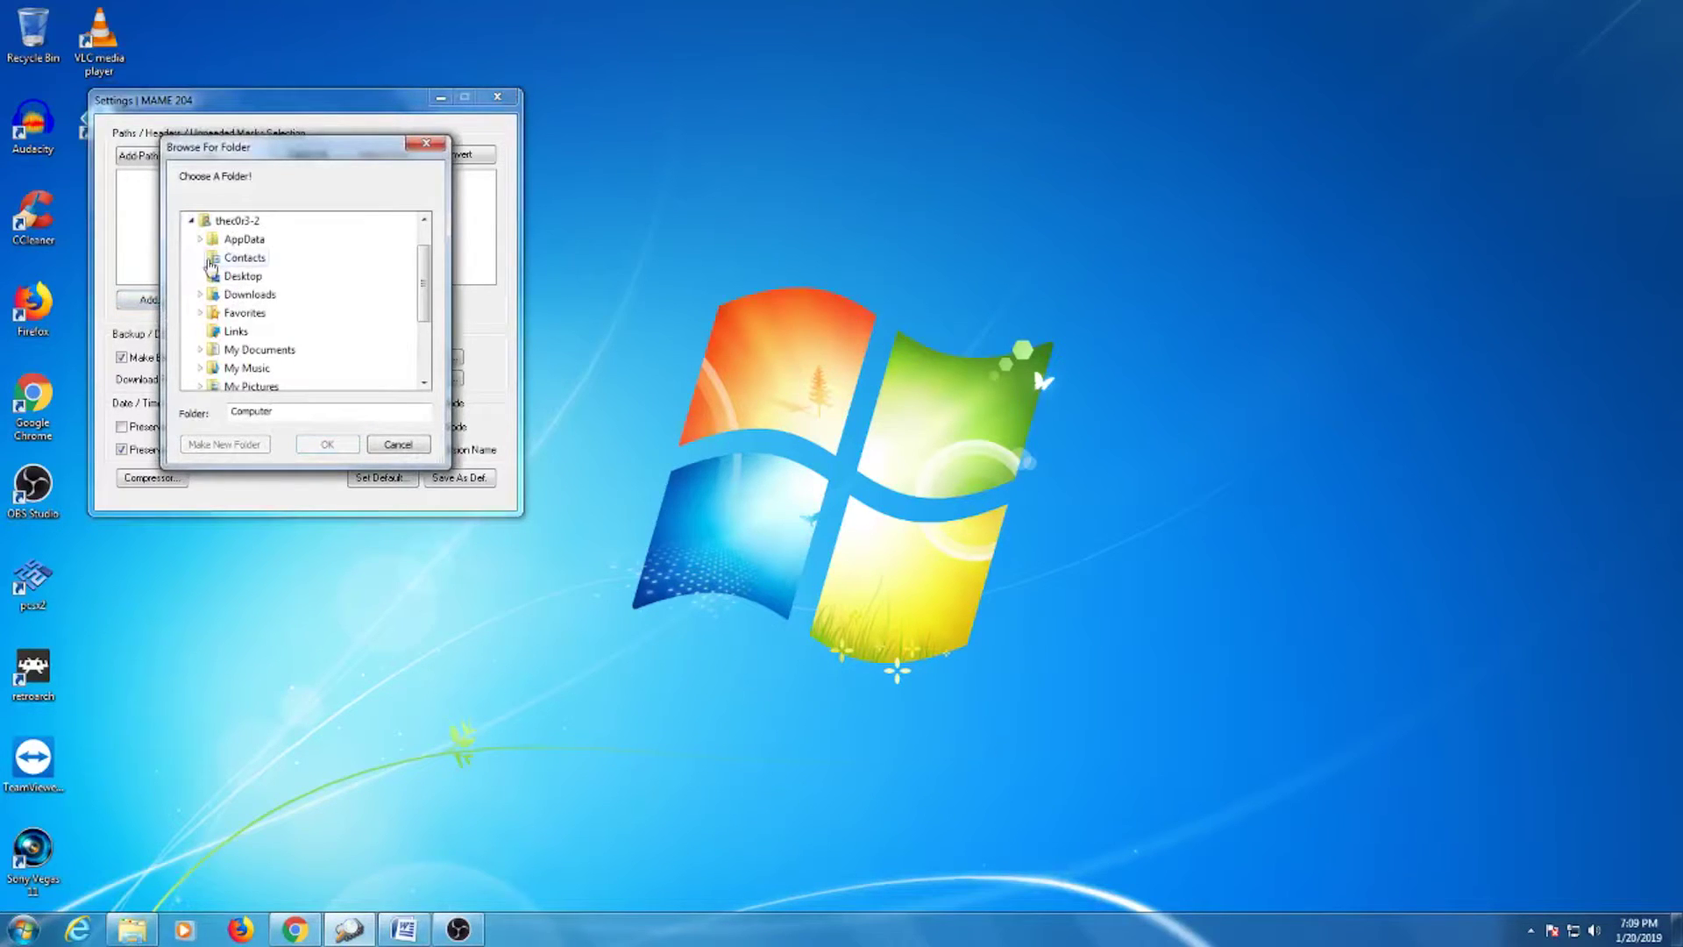
{"action": "left_click_drag", "start_coordinate": [422, 280], "coordinate": [423, 342]}
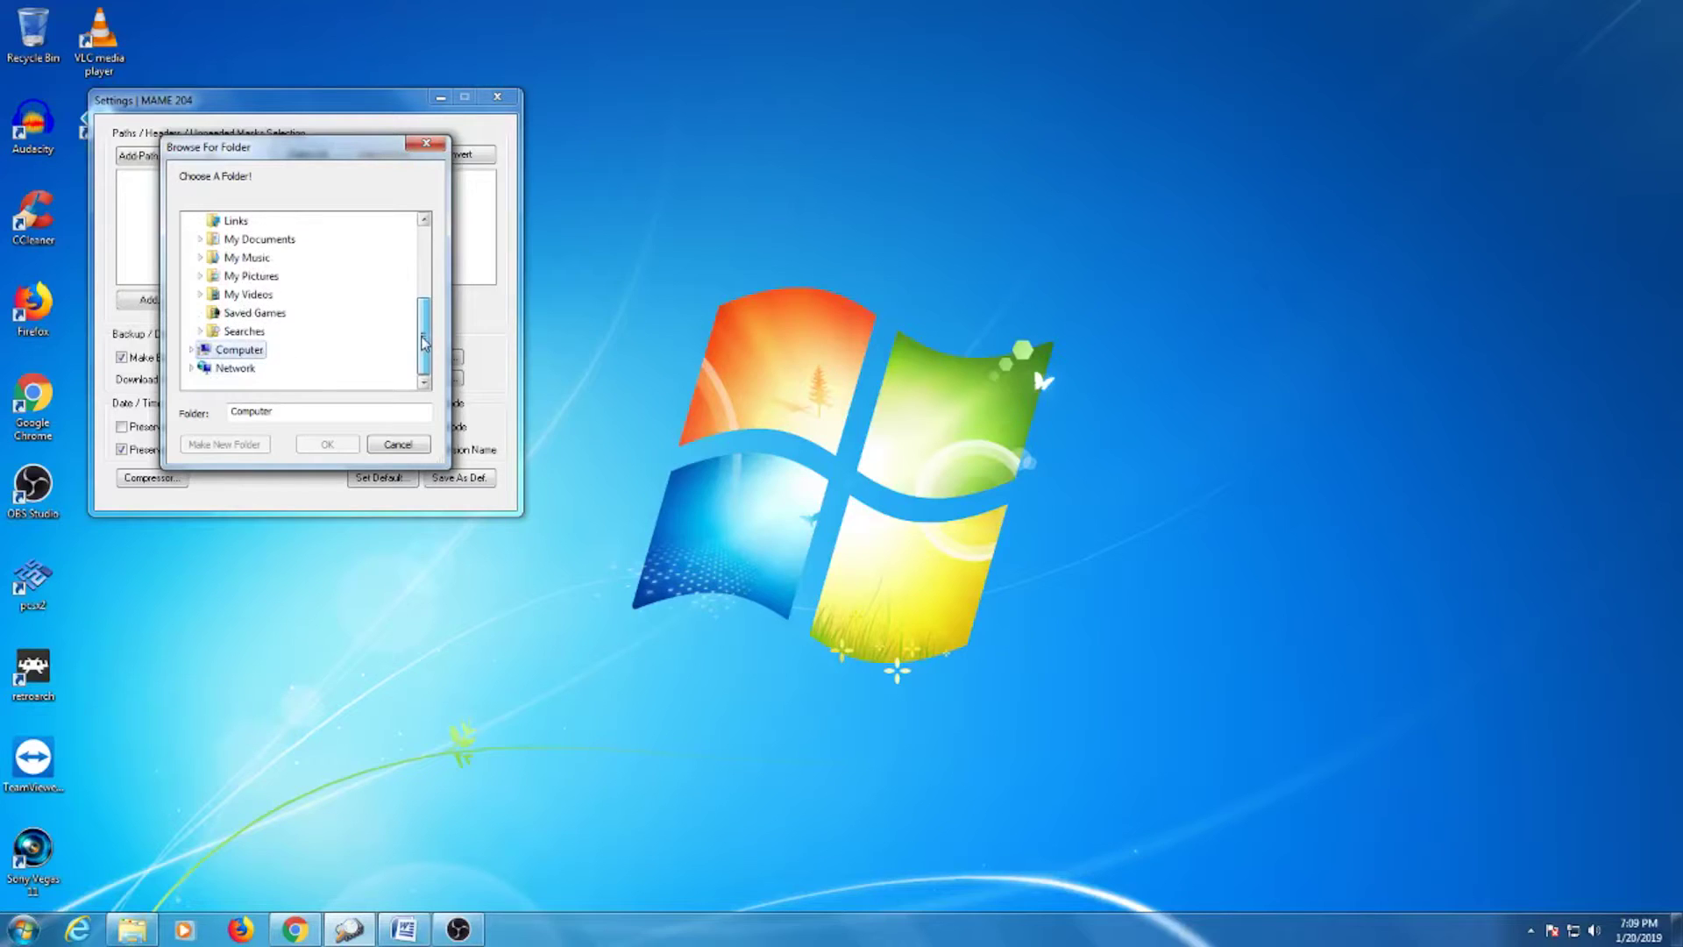
{"action": "left_click", "coordinate": [191, 349]}
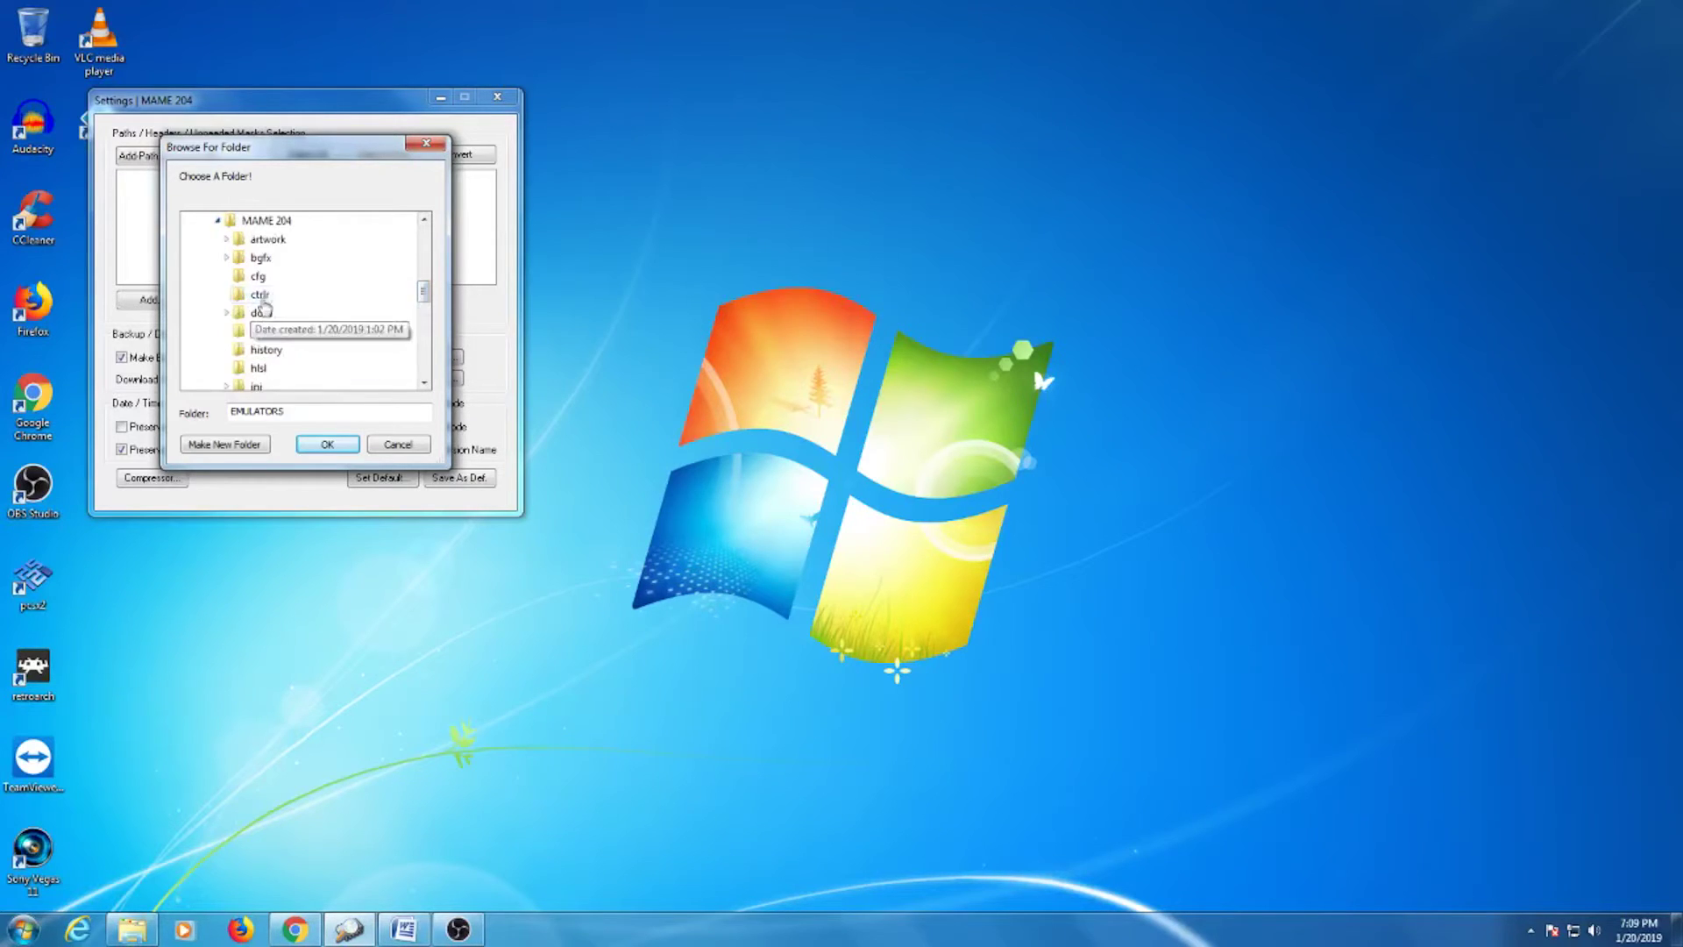
{"action": "left_click_drag", "start_coordinate": [422, 296], "coordinate": [424, 323]}
{"action": "left_click", "coordinate": [307, 312]}
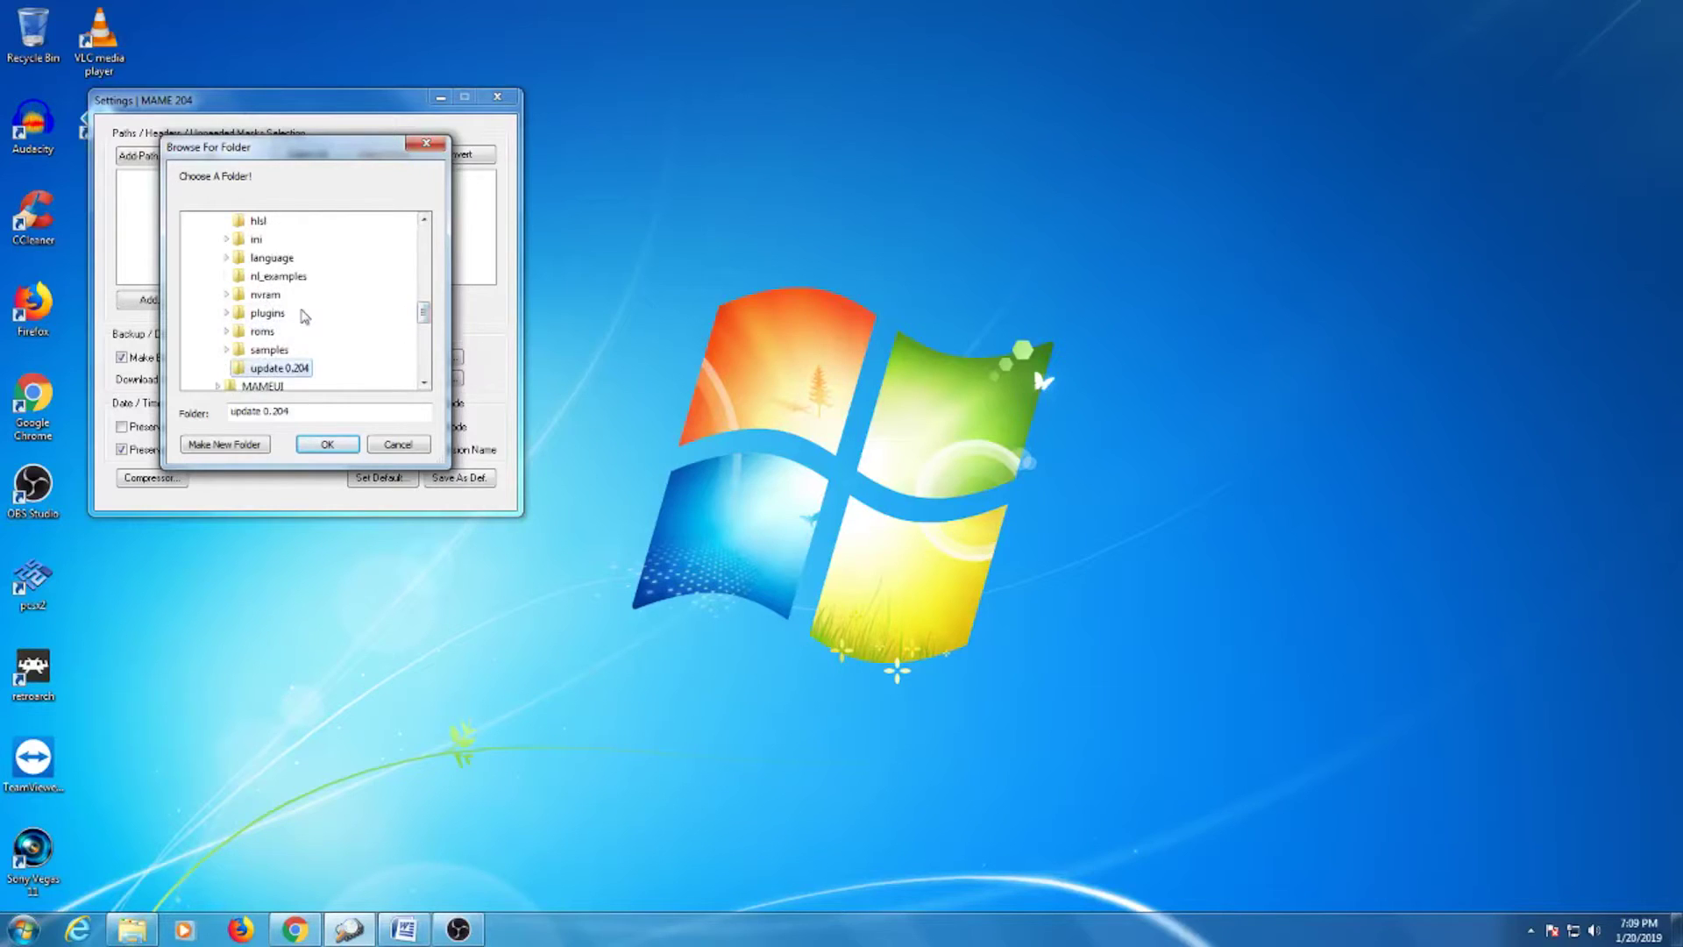
{"action": "left_click", "coordinate": [328, 444]}
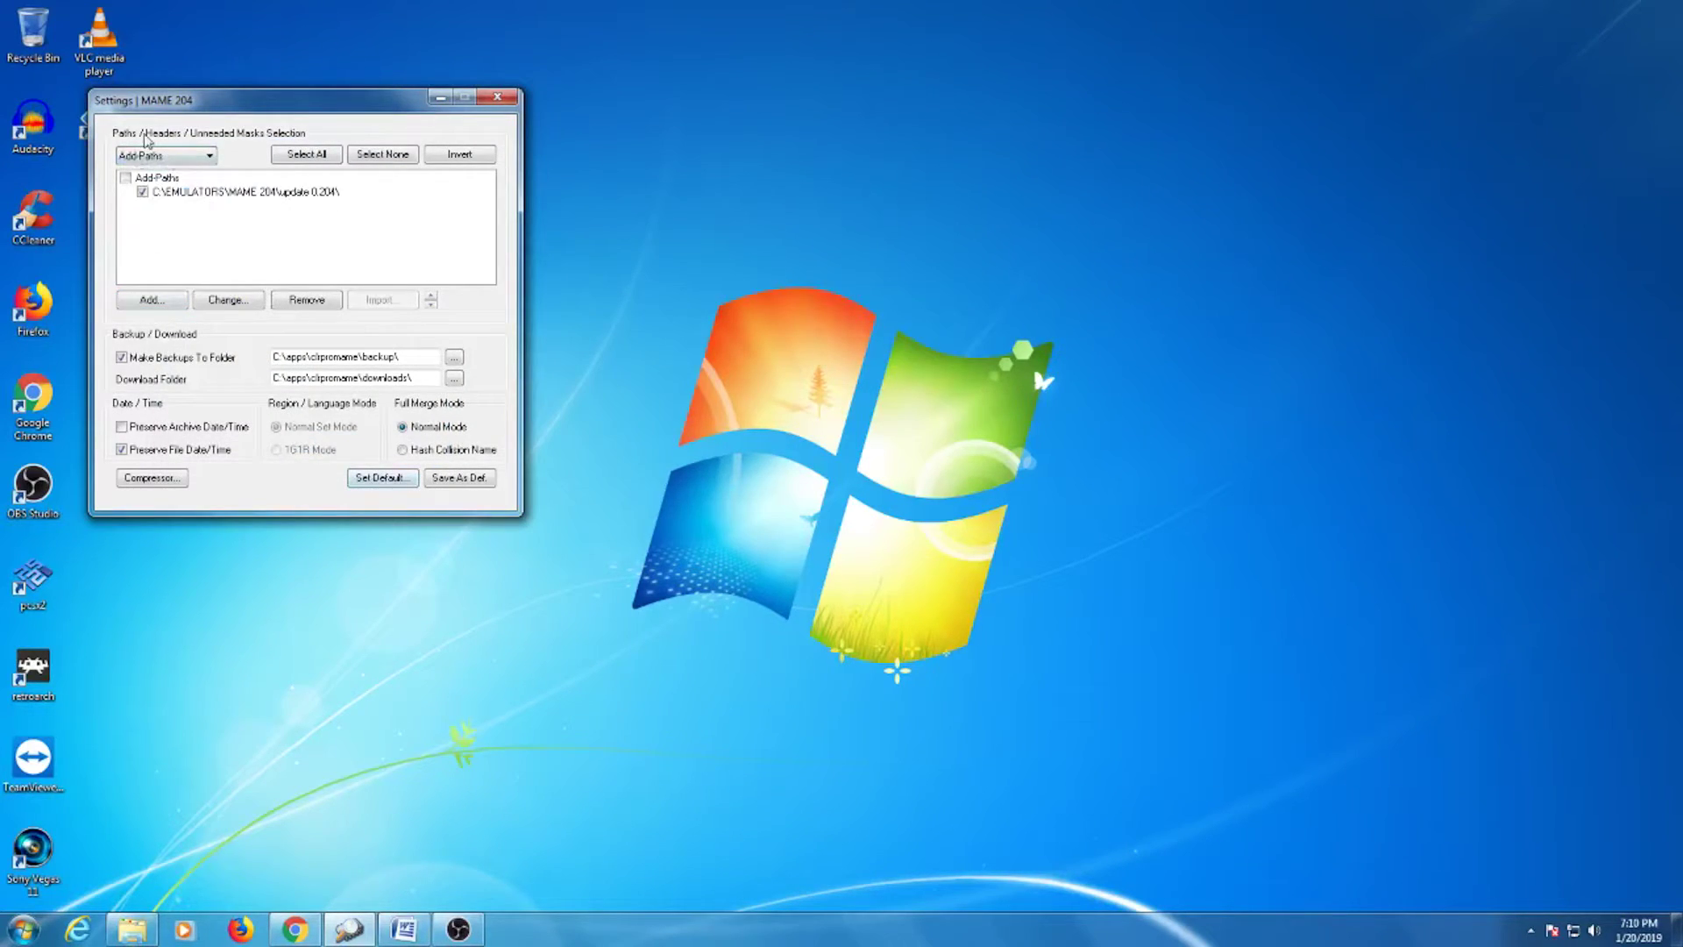
{"action": "left_click", "coordinate": [501, 98]}
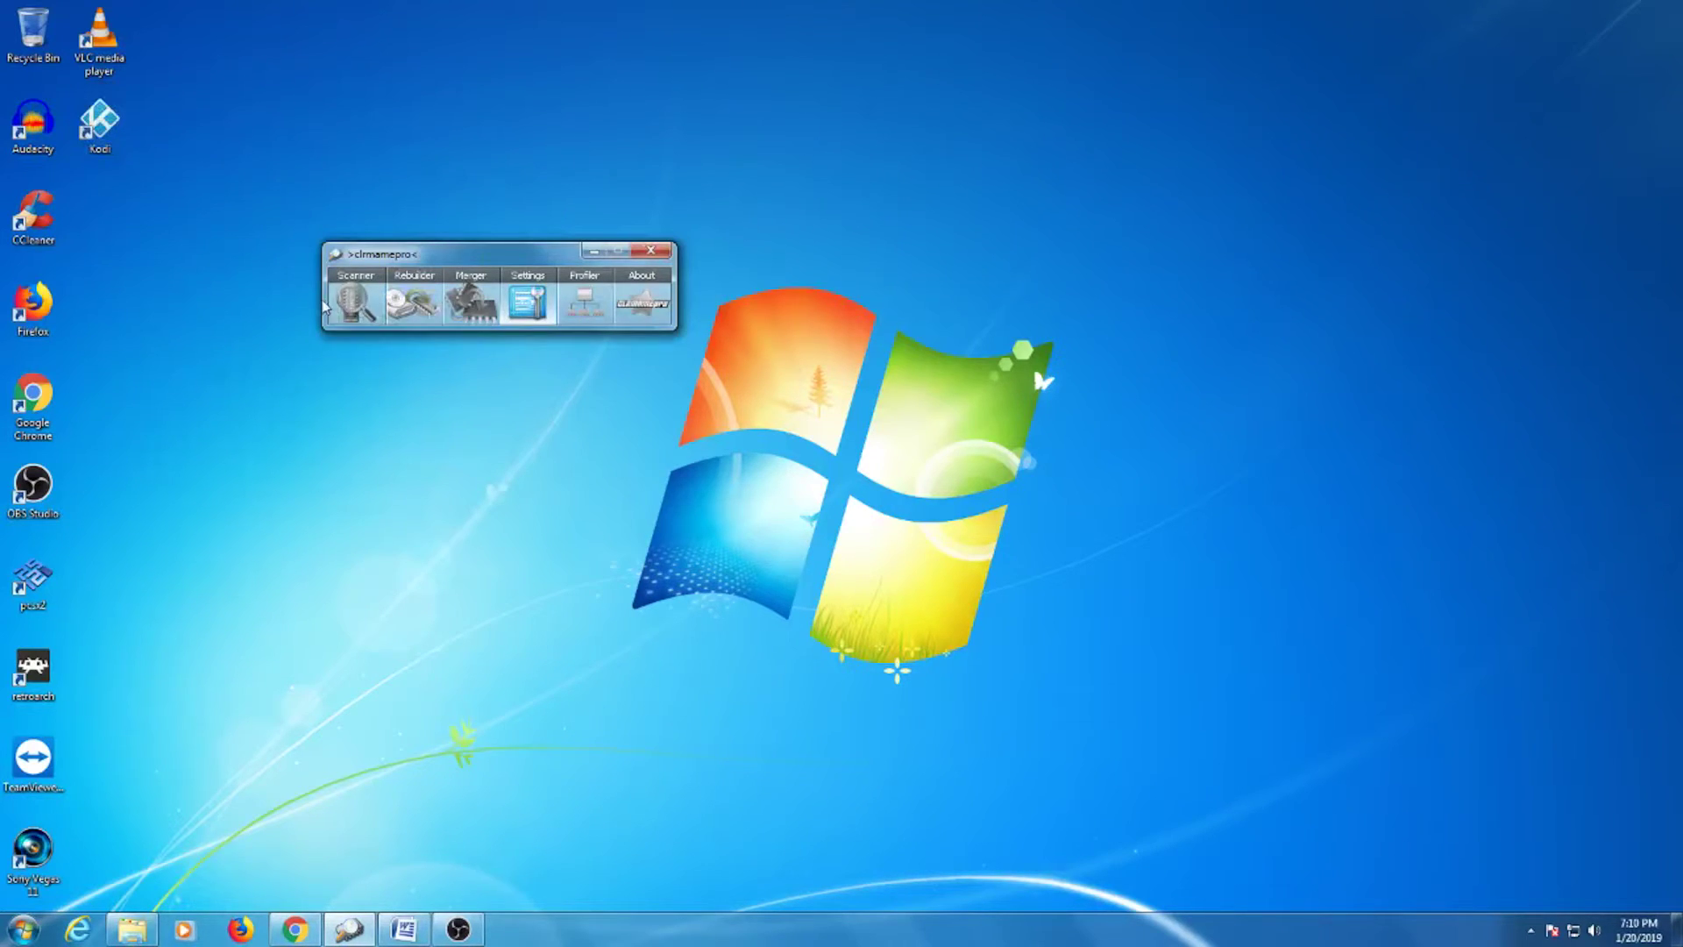
- In the scanner, enable every fix option plus the advanced deeper missing-file check and SHA1/MD5 matching, and view the log file options
{"action": "left_click", "coordinate": [355, 308]}
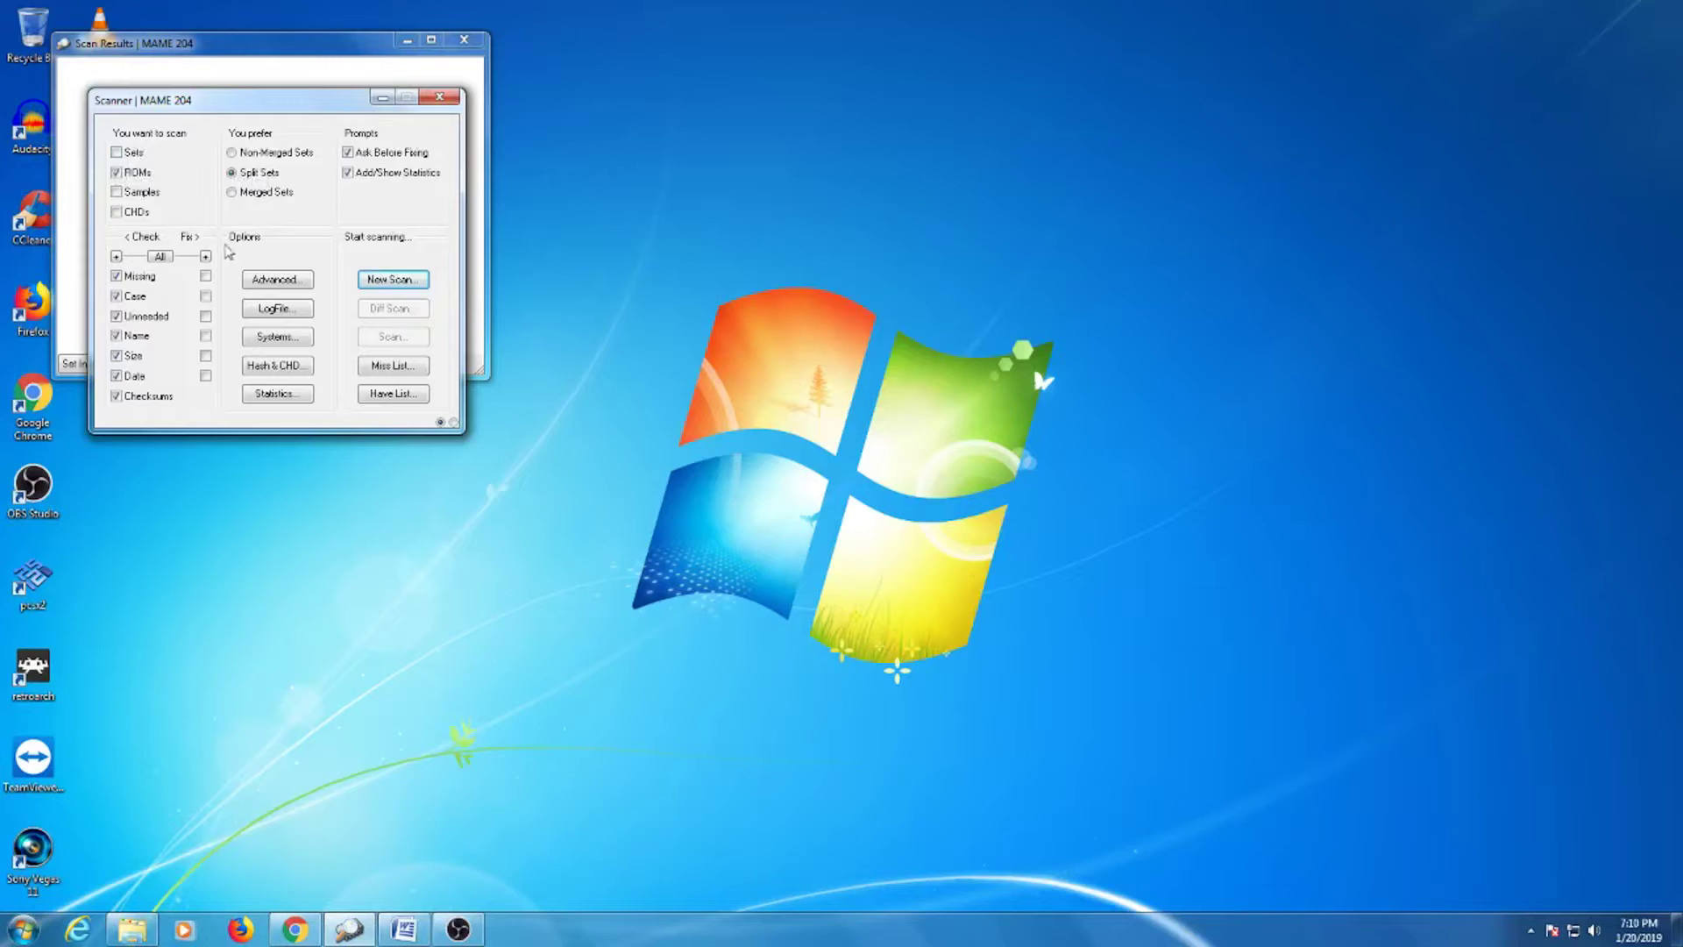
{"action": "left_click", "coordinate": [167, 259]}
{"action": "left_click", "coordinate": [293, 282]}
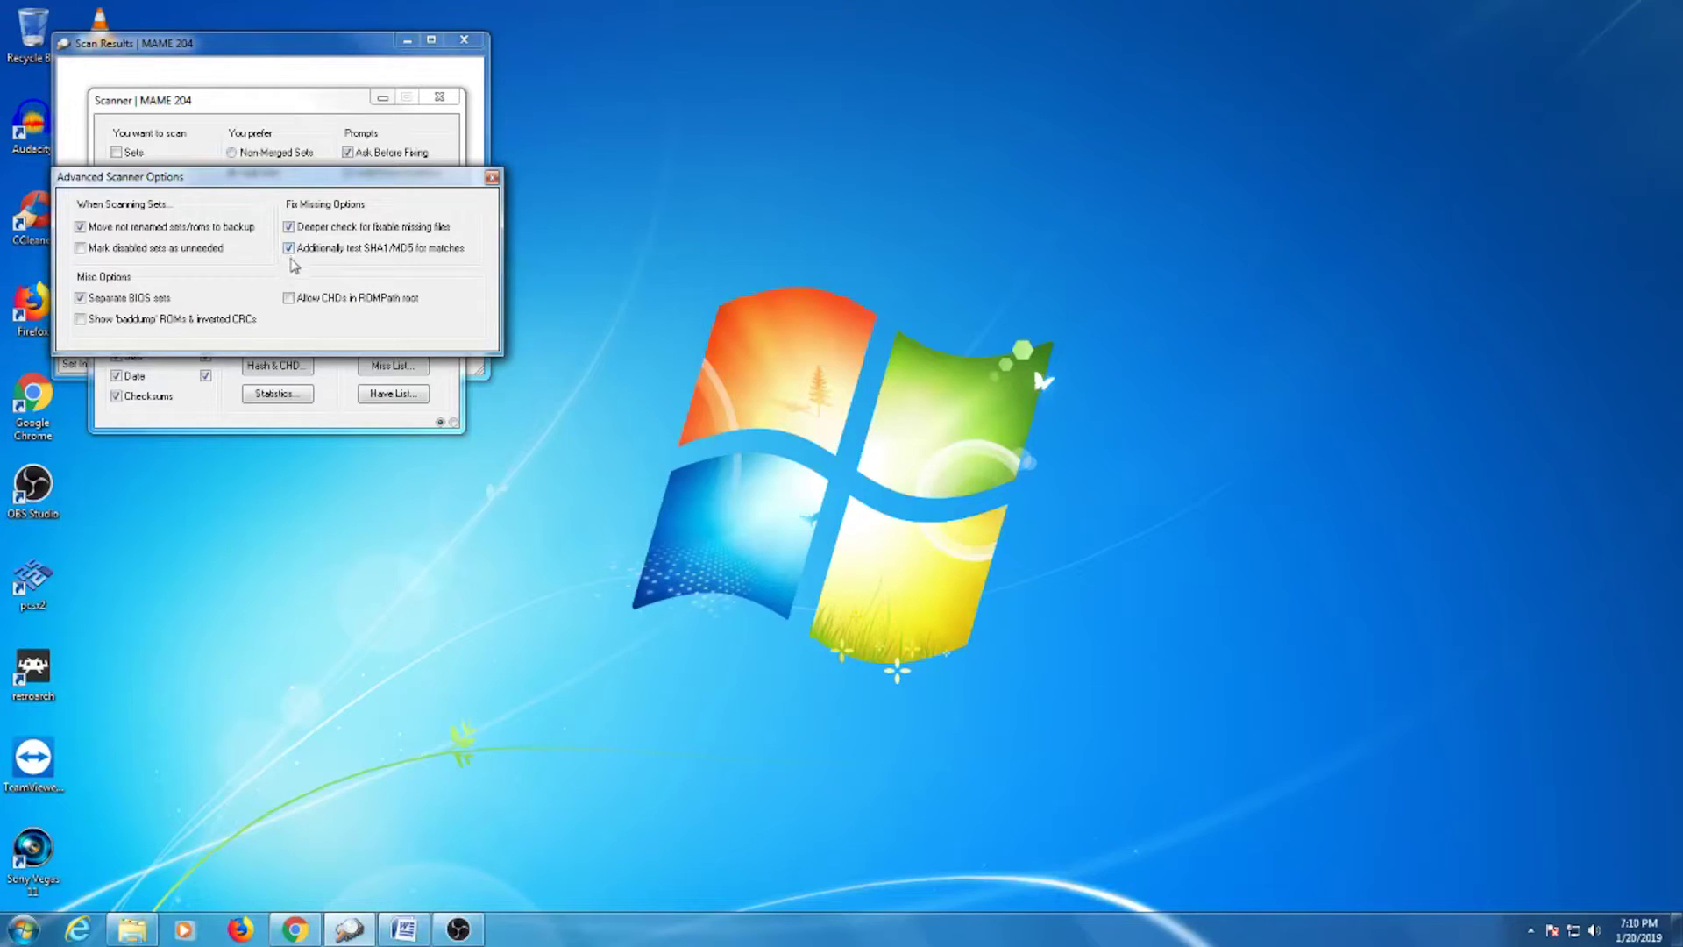
{"action": "left_click", "coordinate": [492, 177]}
{"action": "left_click", "coordinate": [273, 308]}
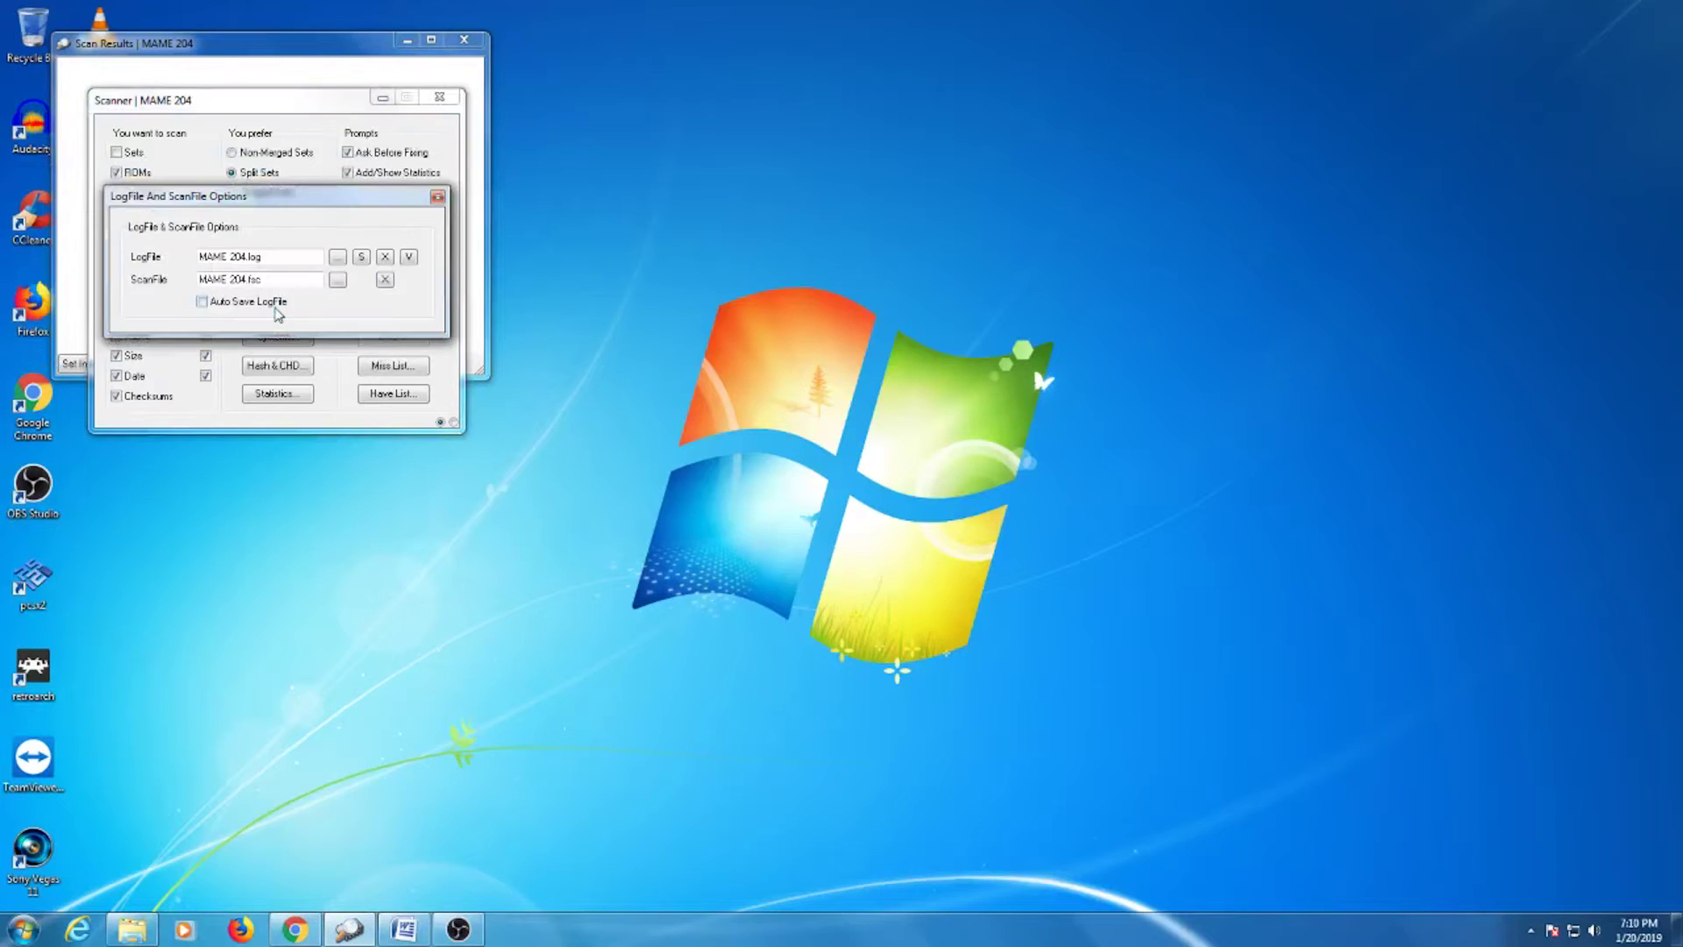
{"action": "left_click", "coordinate": [437, 197]}
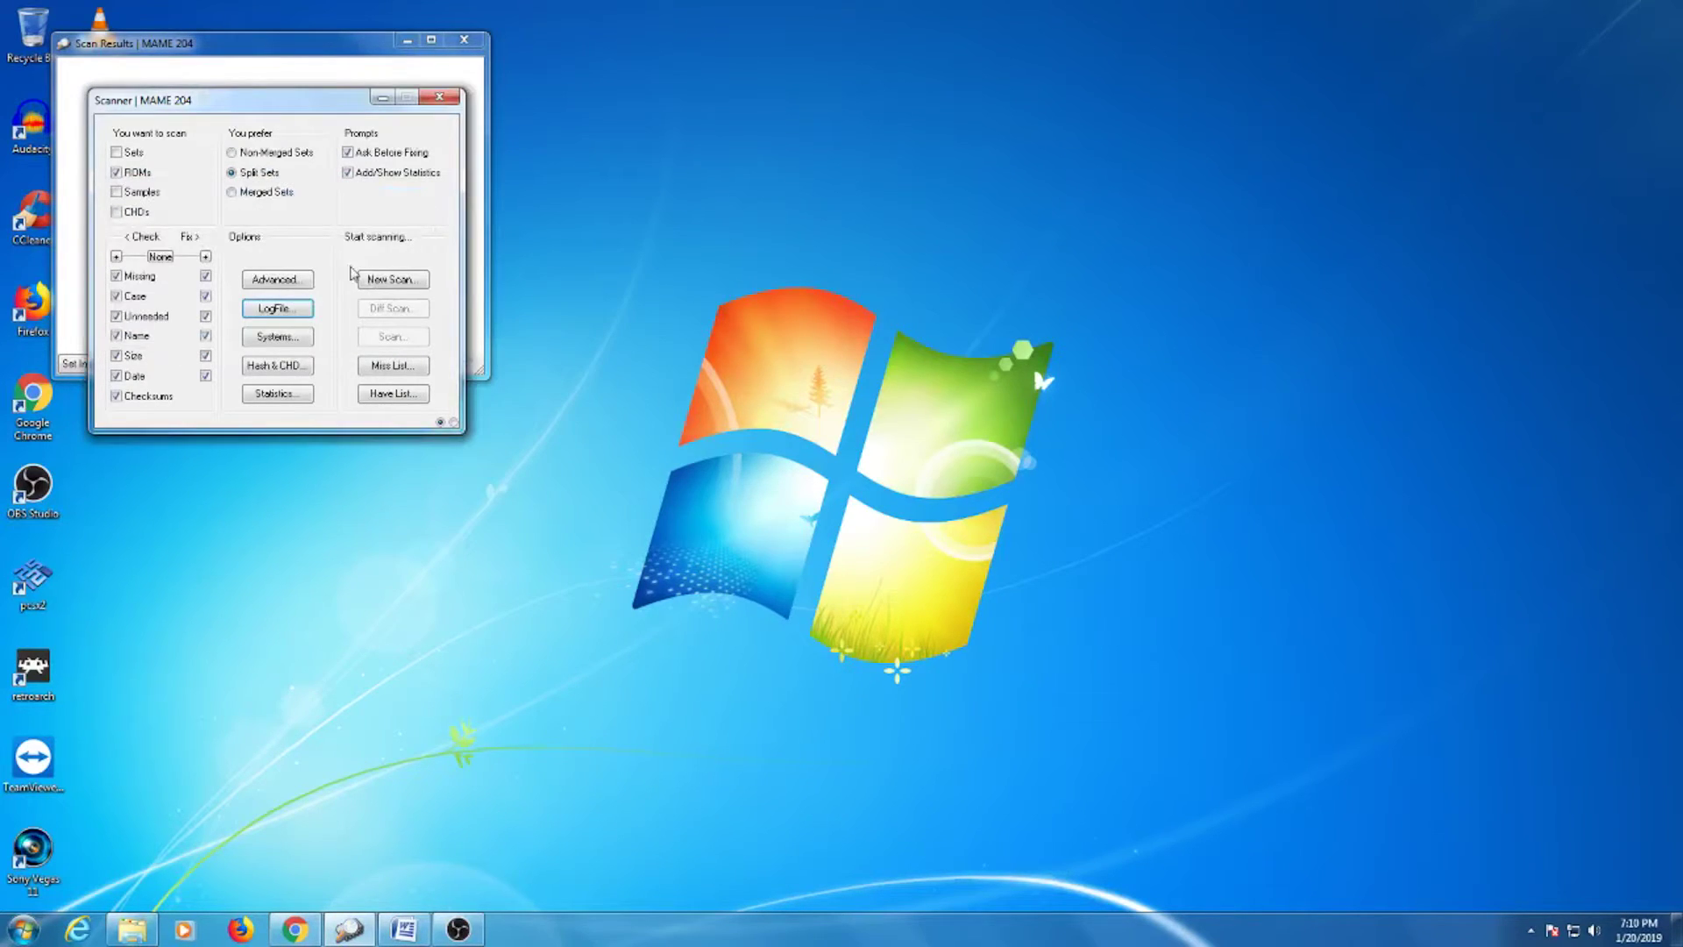
- Auto-assign the C:\EMULATORS\MAME 204\roms path to all systems in the scanner's system default paths
{"action": "left_click", "coordinate": [275, 337]}
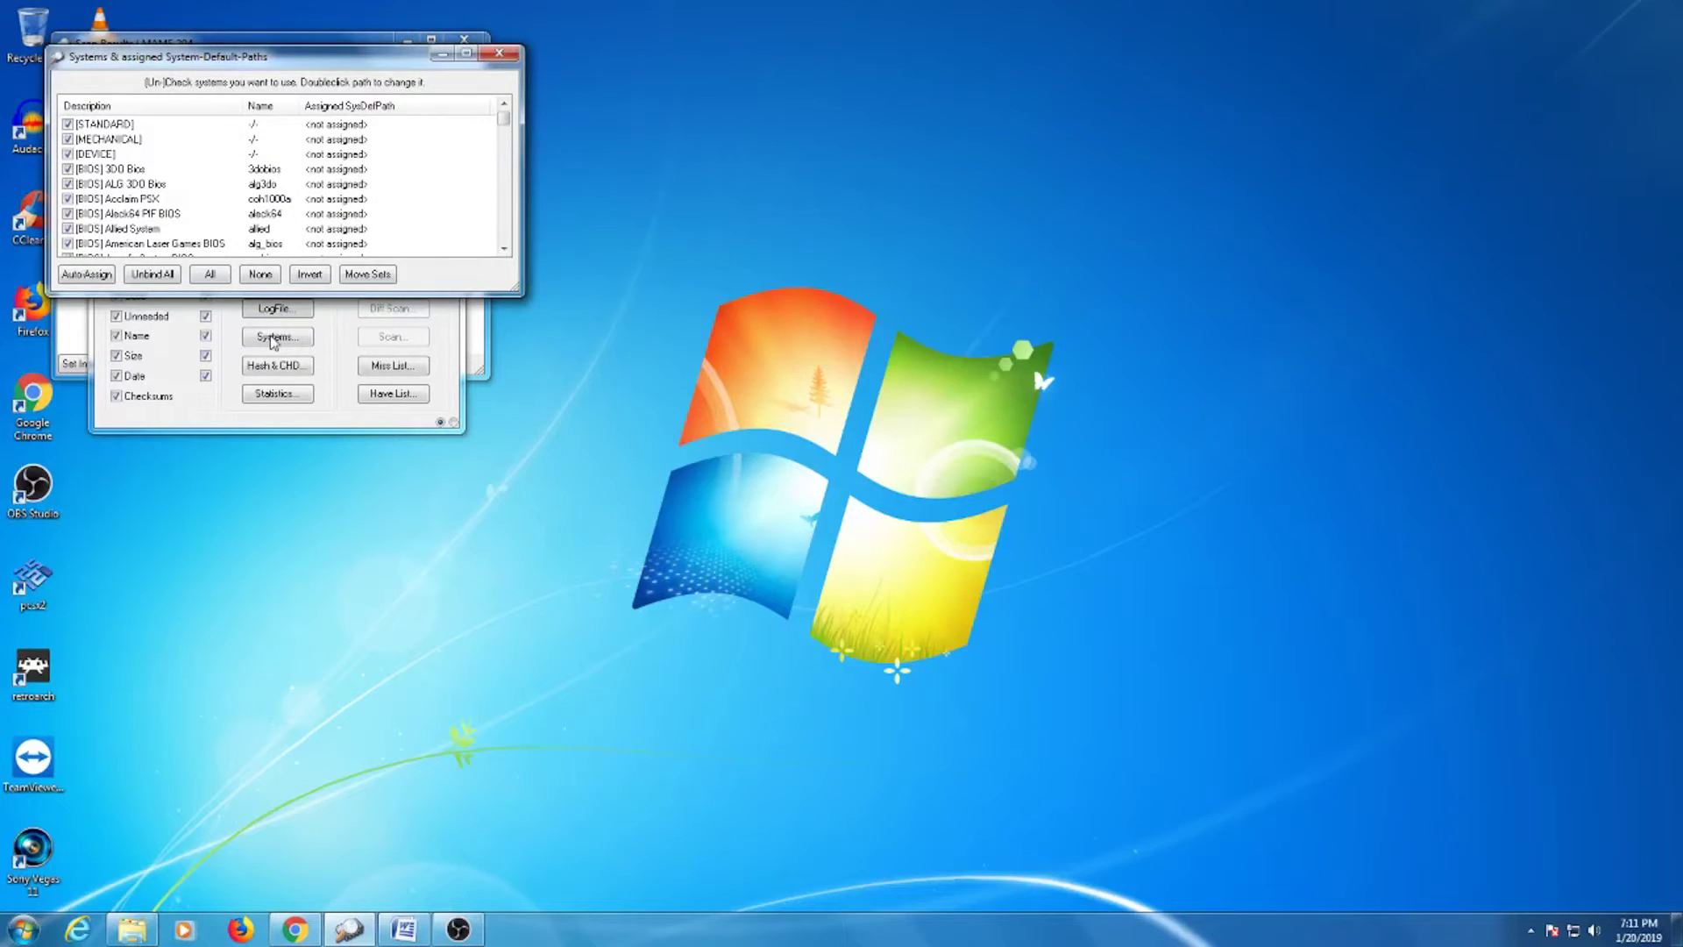
{"action": "scroll", "coordinate": [465, 219], "scroll_direction": "down", "scroll_amount": 15}
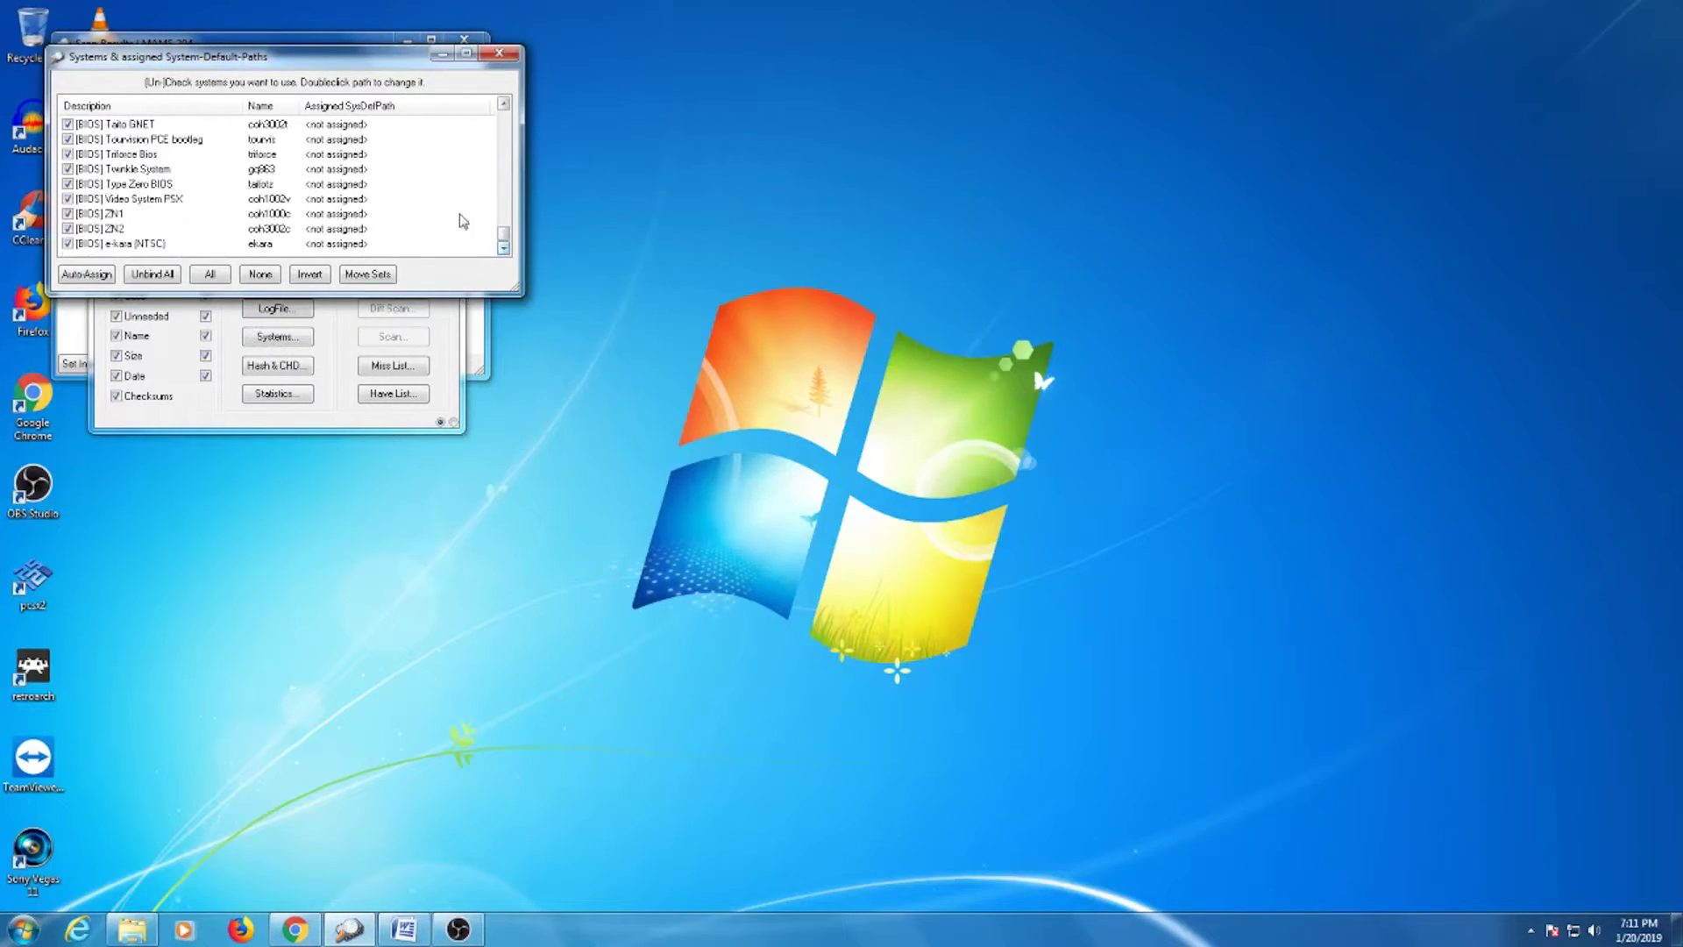
{"action": "left_click", "coordinate": [73, 275]}
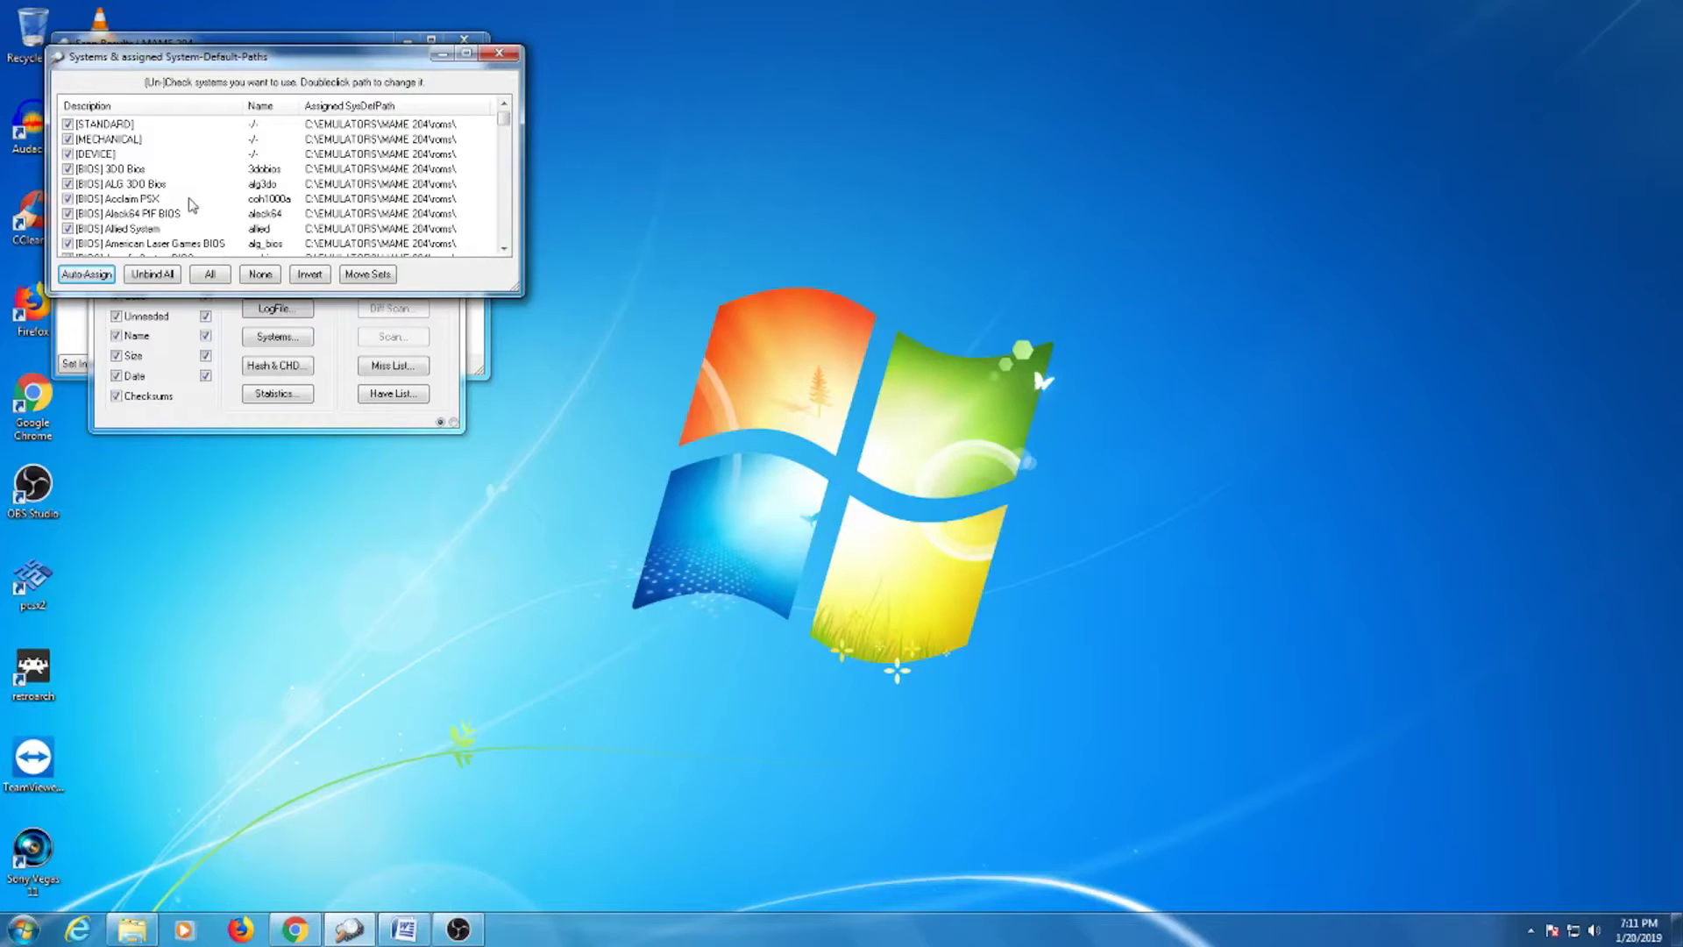
{"action": "scroll", "coordinate": [330, 159], "scroll_direction": "down", "scroll_amount": 3}
{"action": "left_click", "coordinate": [500, 55]}
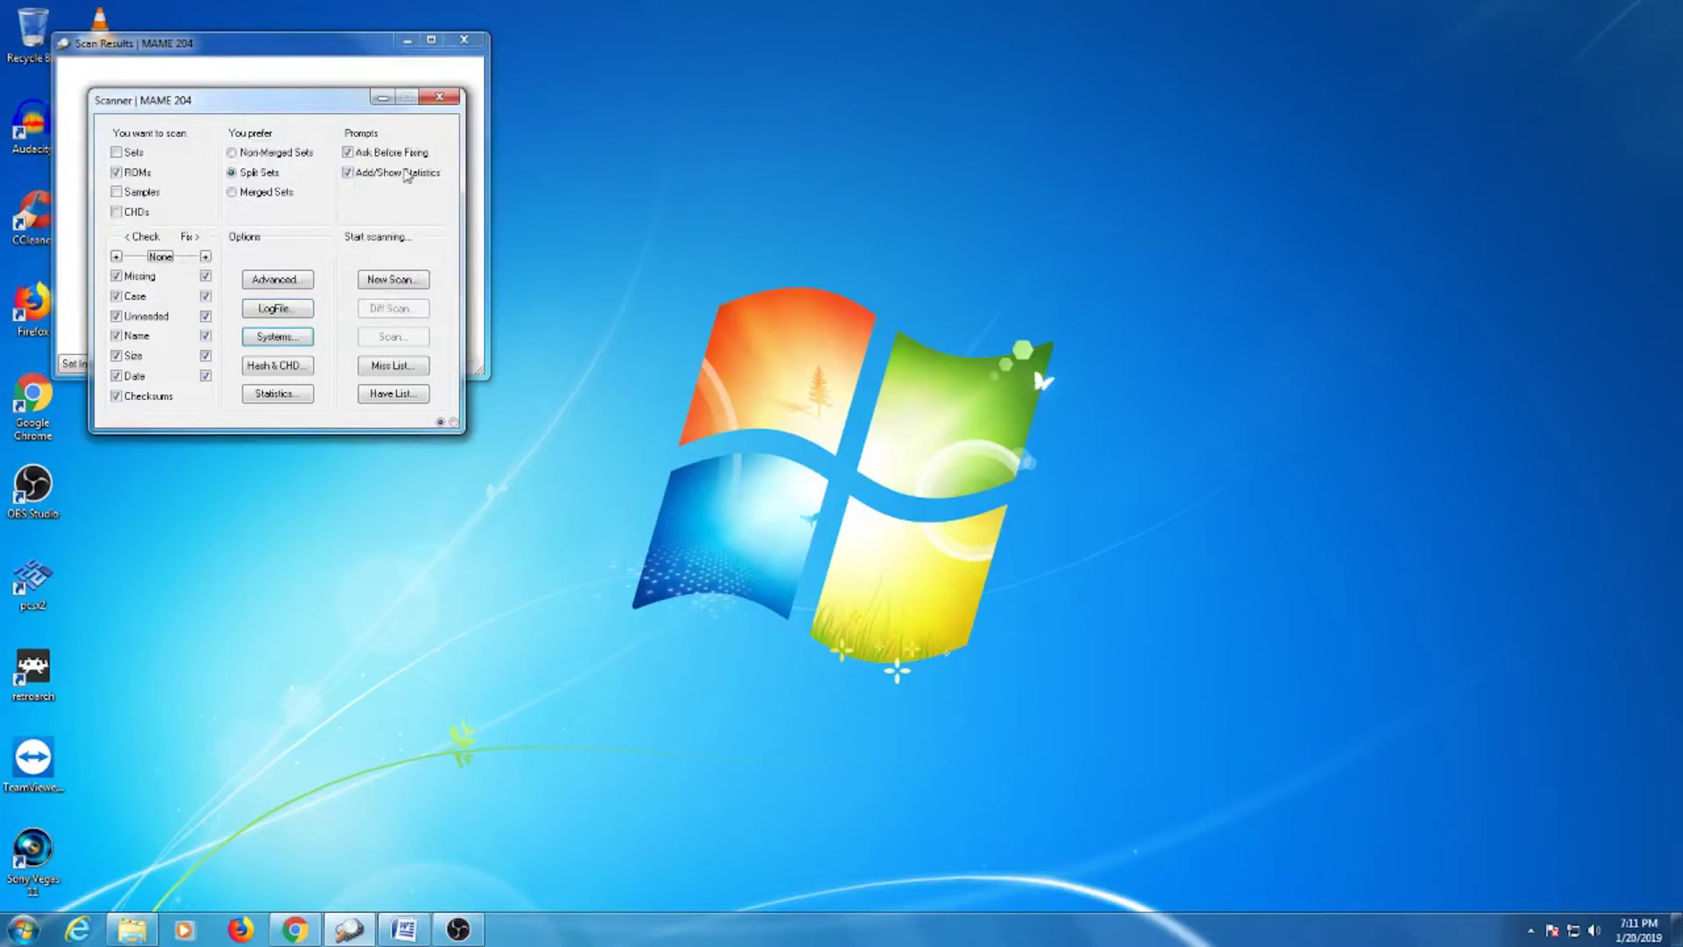
- Enable Run Analysis and Fix File (If Possible) for ROM checksum analysis in the Hash & CHD settings
{"action": "left_click", "coordinate": [282, 370]}
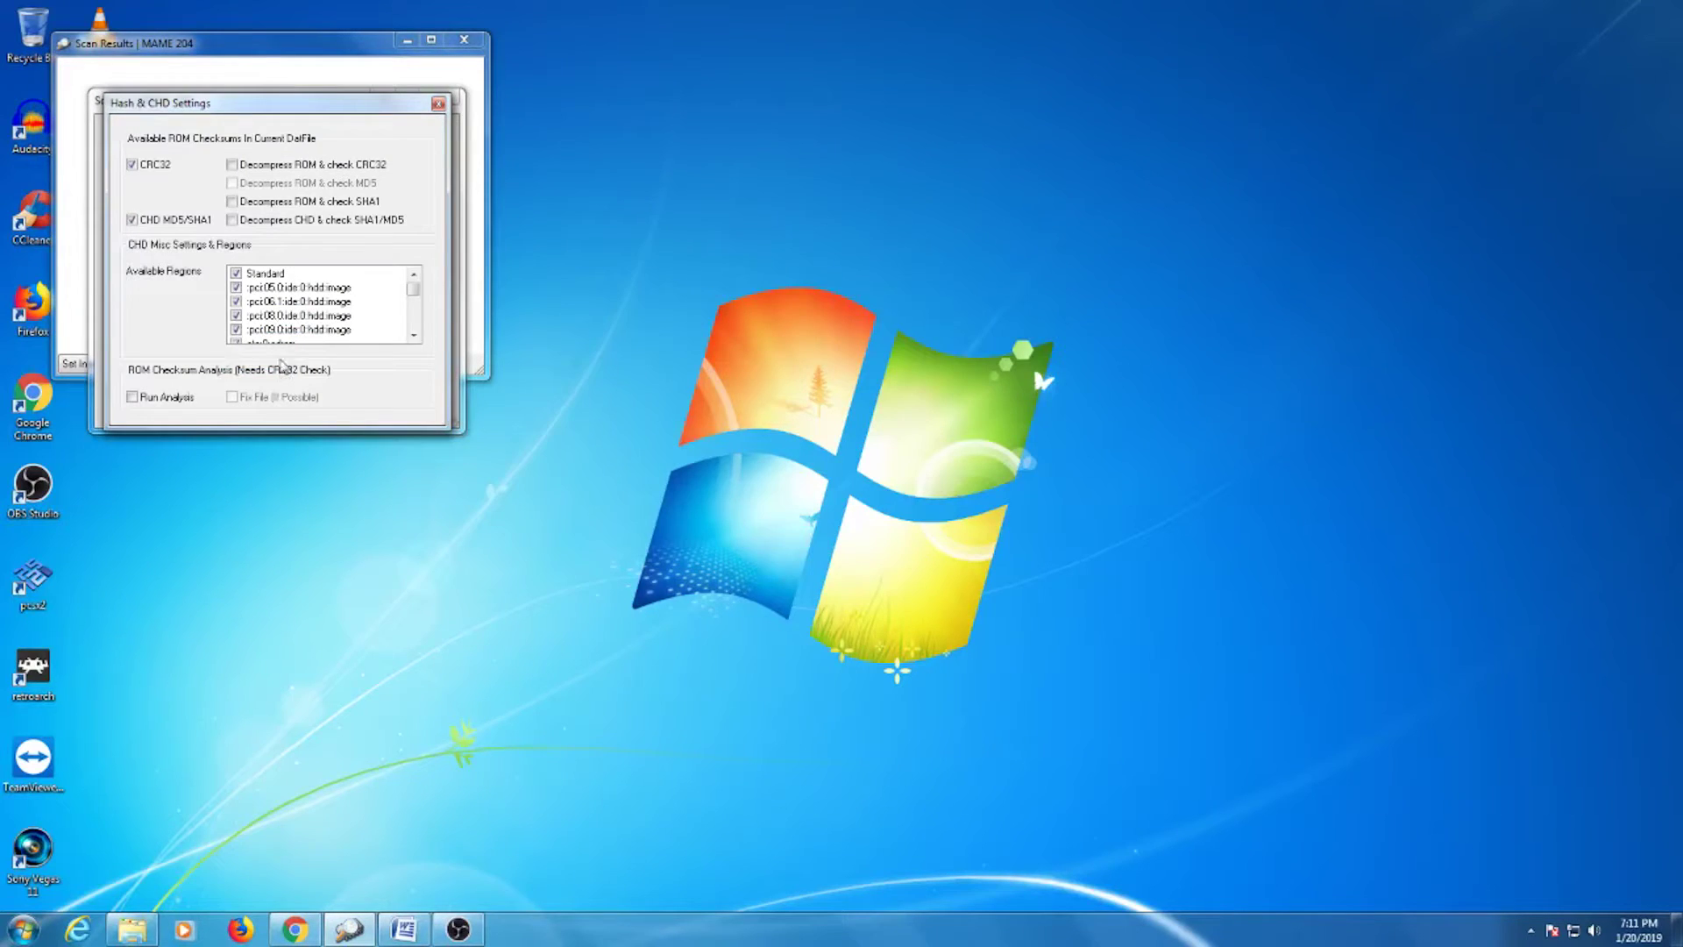
{"action": "left_click", "coordinate": [132, 399]}
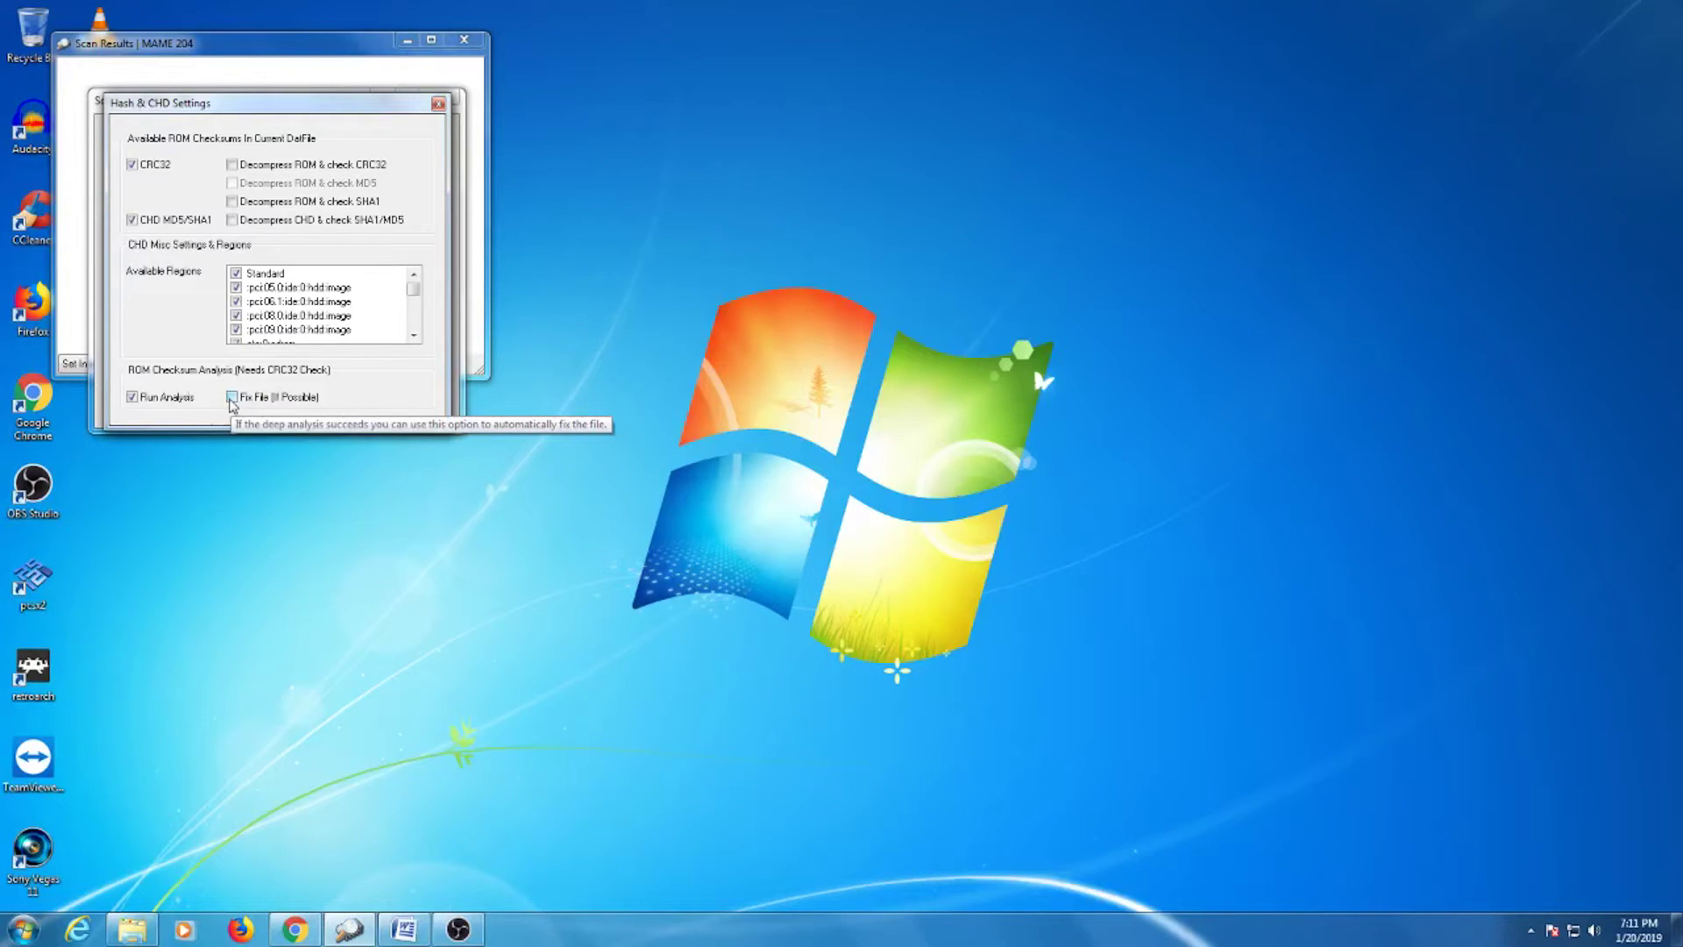
{"action": "left_click", "coordinate": [232, 400]}
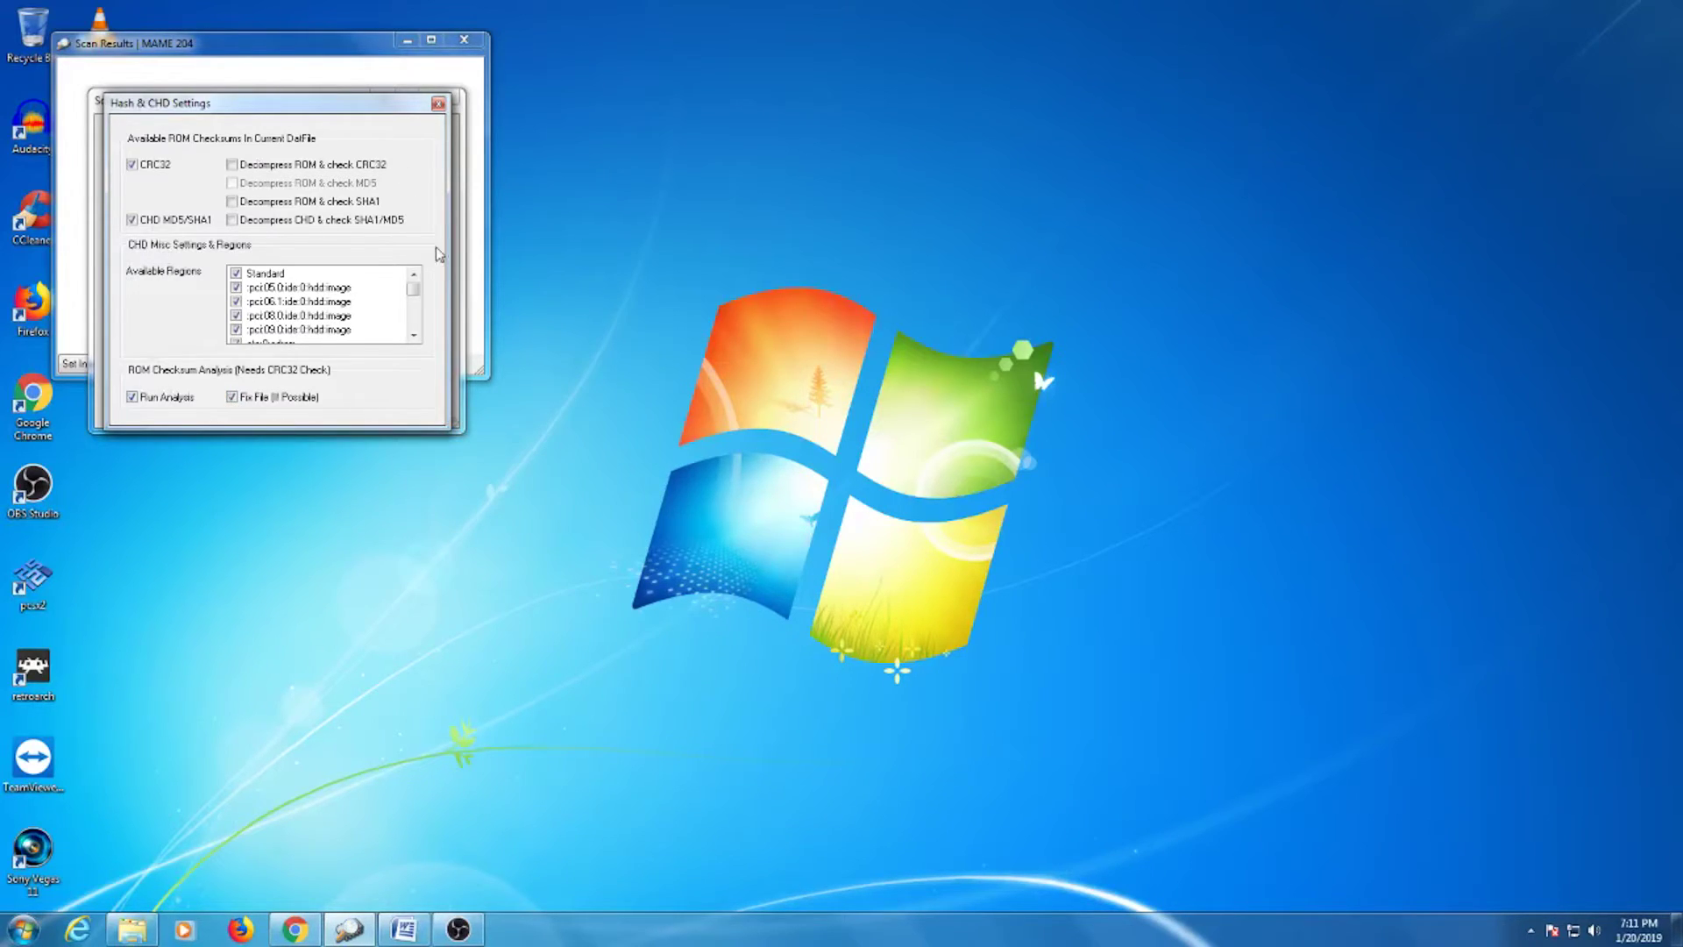
{"action": "left_click", "coordinate": [438, 106]}
- View the scanner's statistics before scanning and return to the scanner options
{"action": "left_click", "coordinate": [294, 390]}
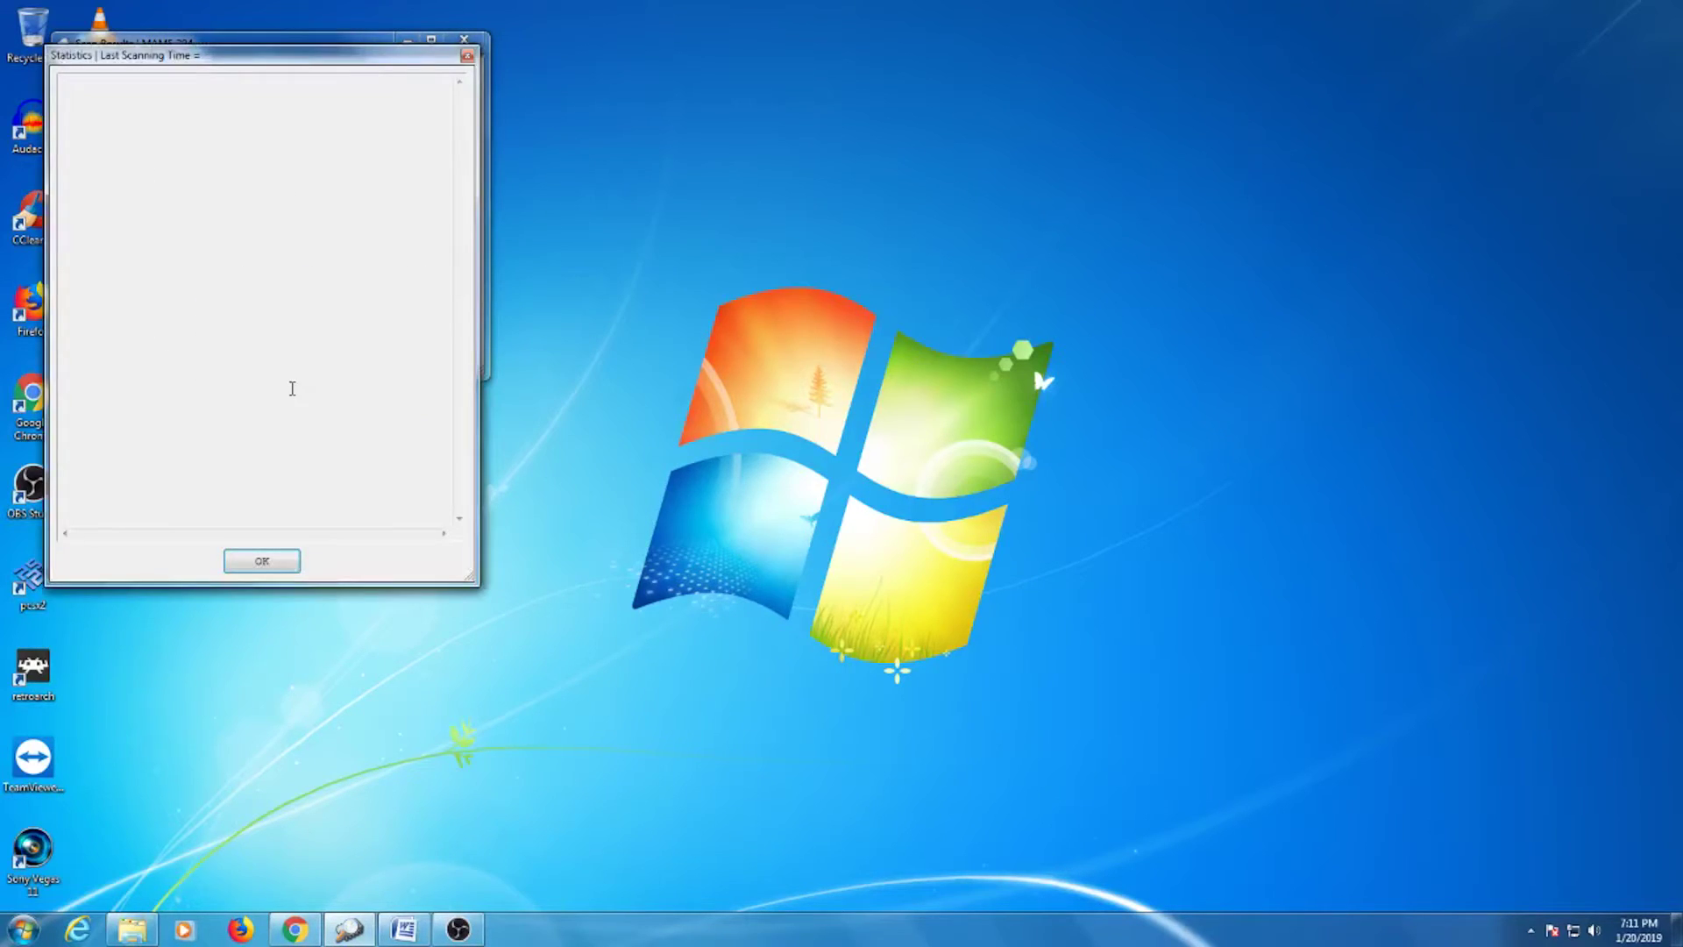
{"action": "left_click", "coordinate": [246, 561]}
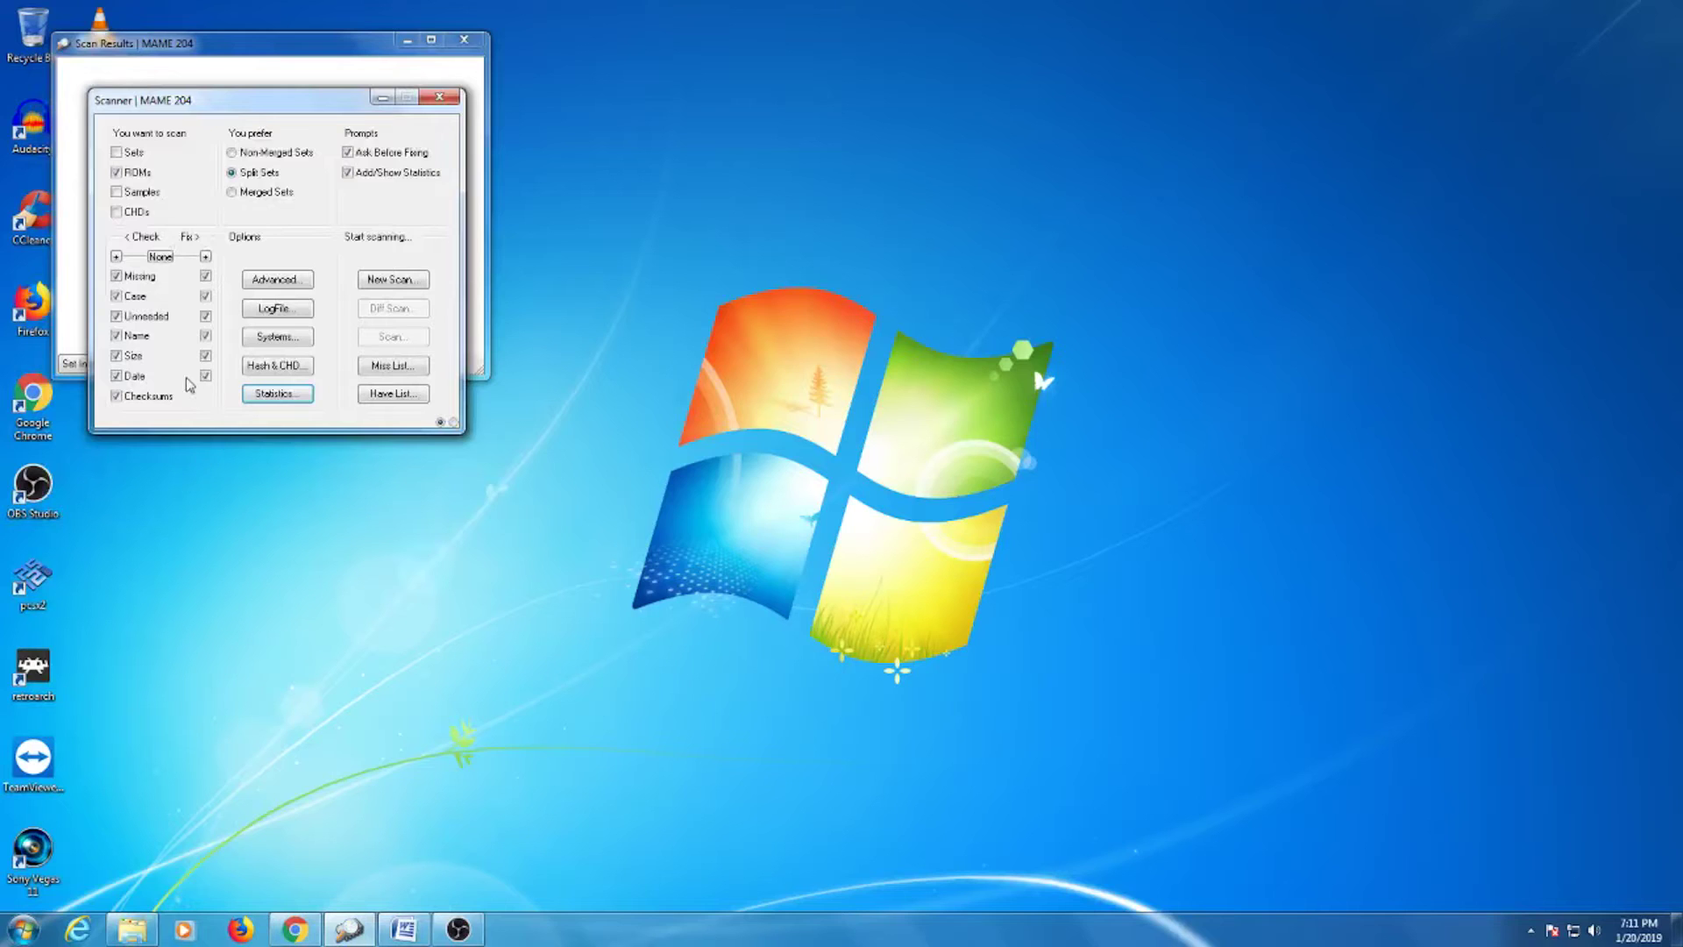
{"action": "left_click", "coordinate": [116, 151]}
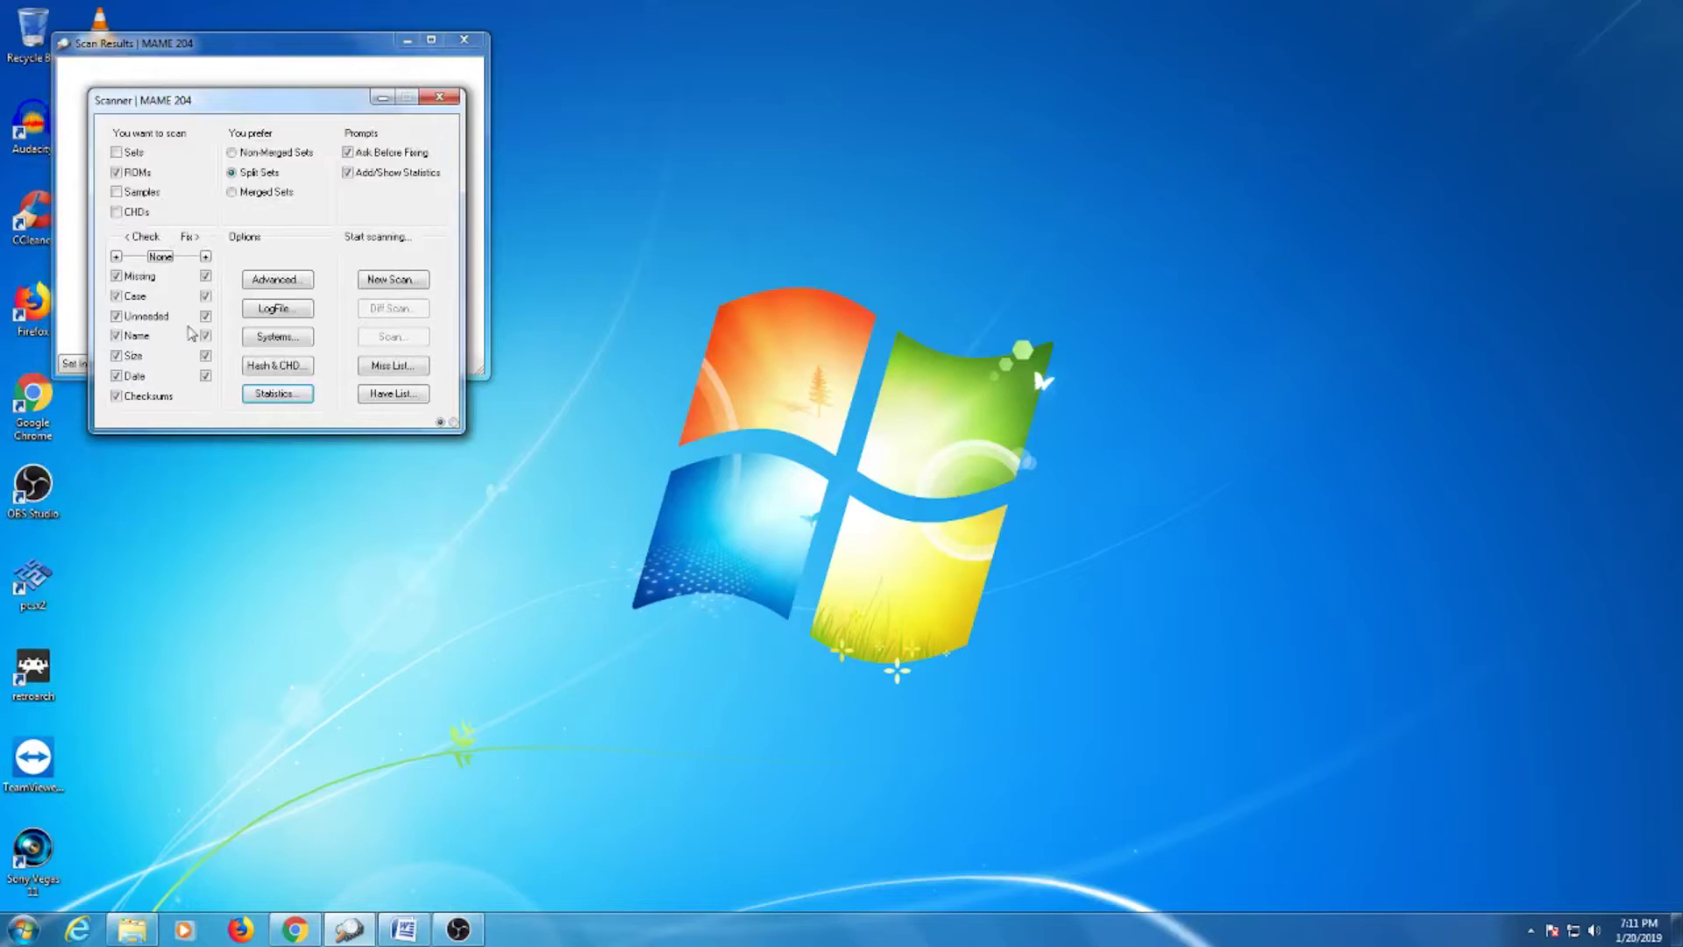
- Run a new scan, removing the unneeded dir.txt and adding missing ROMs such as Hang-On's 315-5120.bin, and review the scan statistics
{"action": "left_click", "coordinate": [381, 281]}
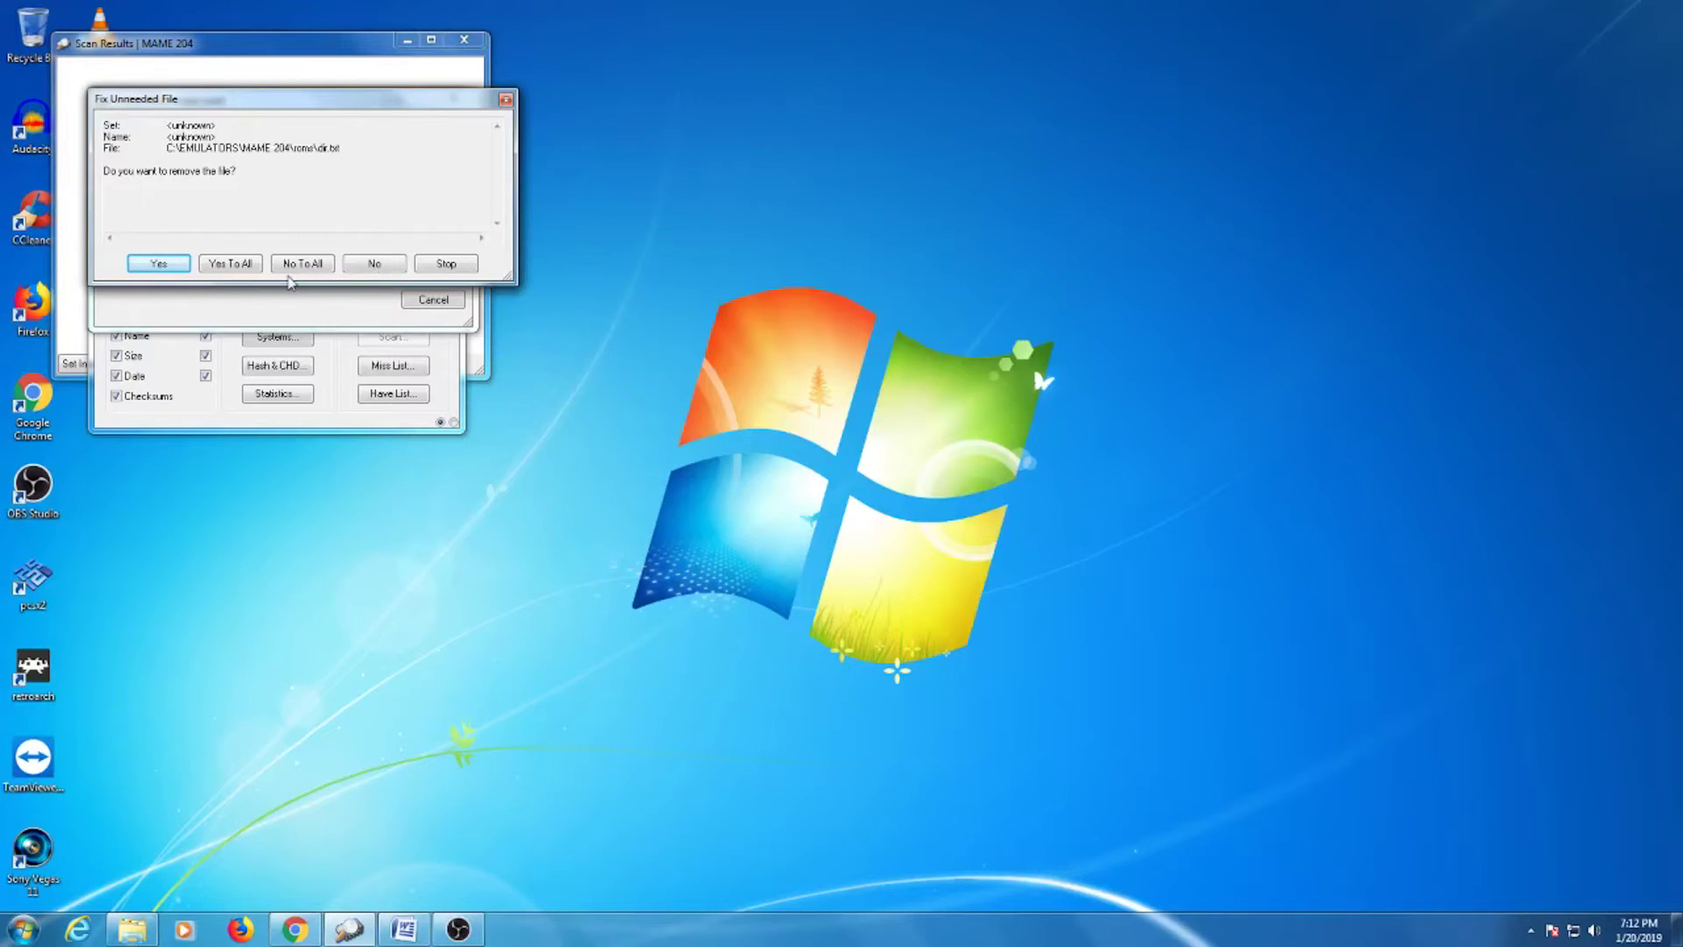
{"action": "left_click", "coordinate": [160, 264]}
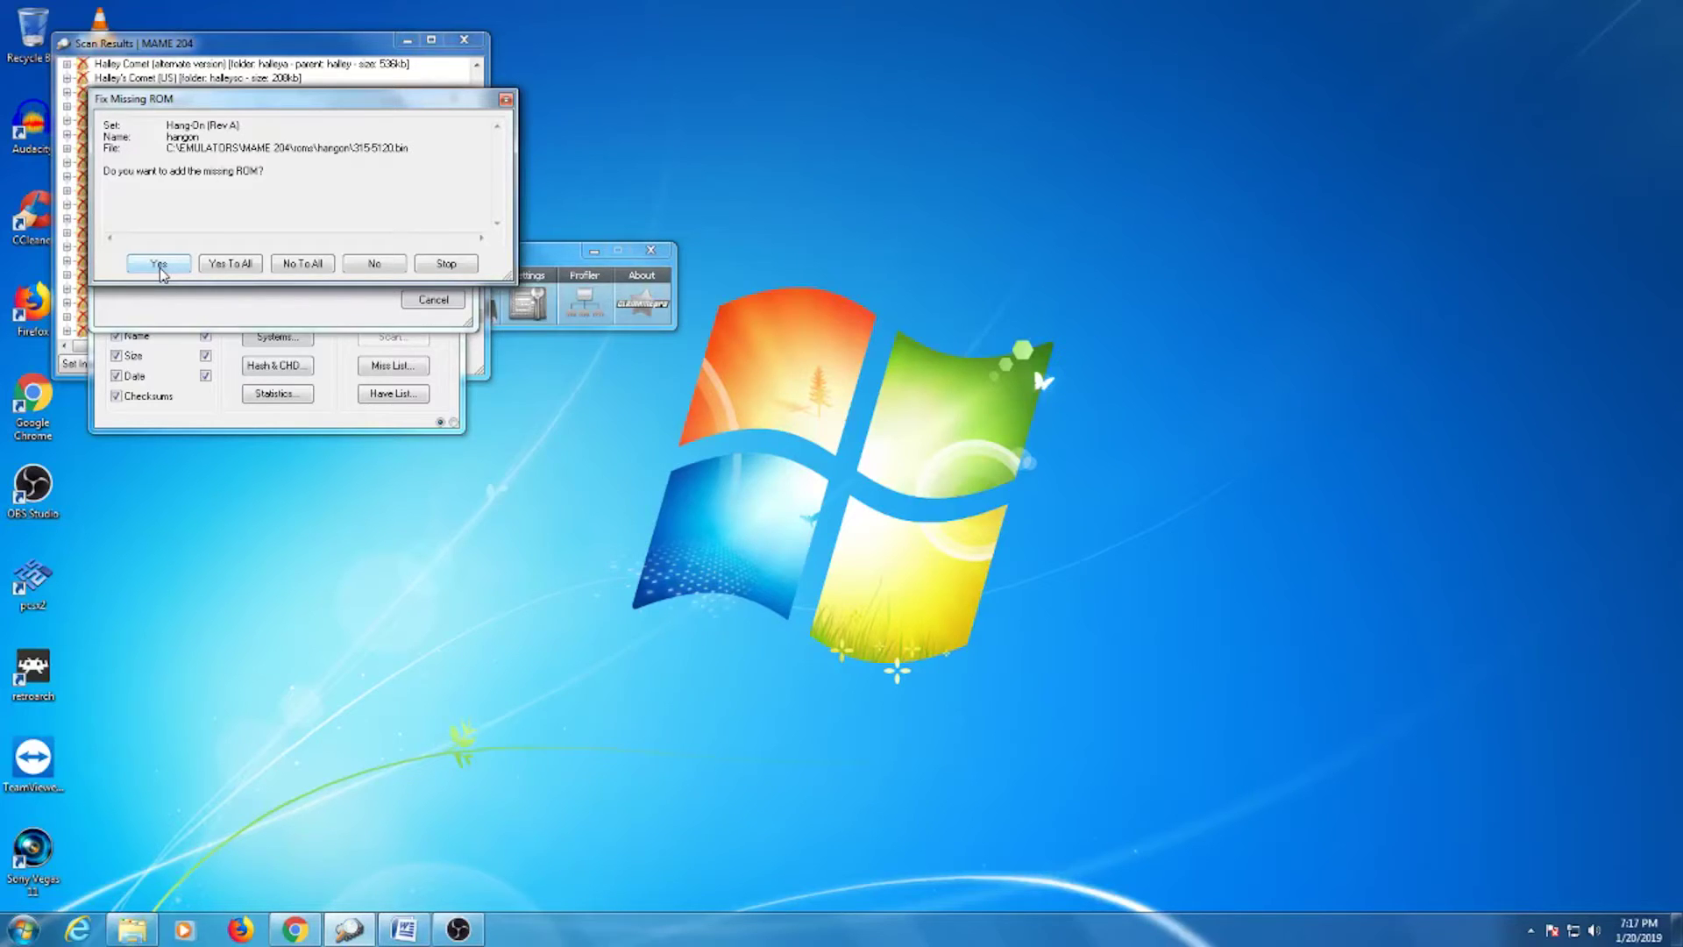
{"action": "left_click", "coordinate": [159, 267]}
{"action": "left_click", "coordinate": [161, 270]}
{"action": "left_click", "coordinate": [159, 266]}
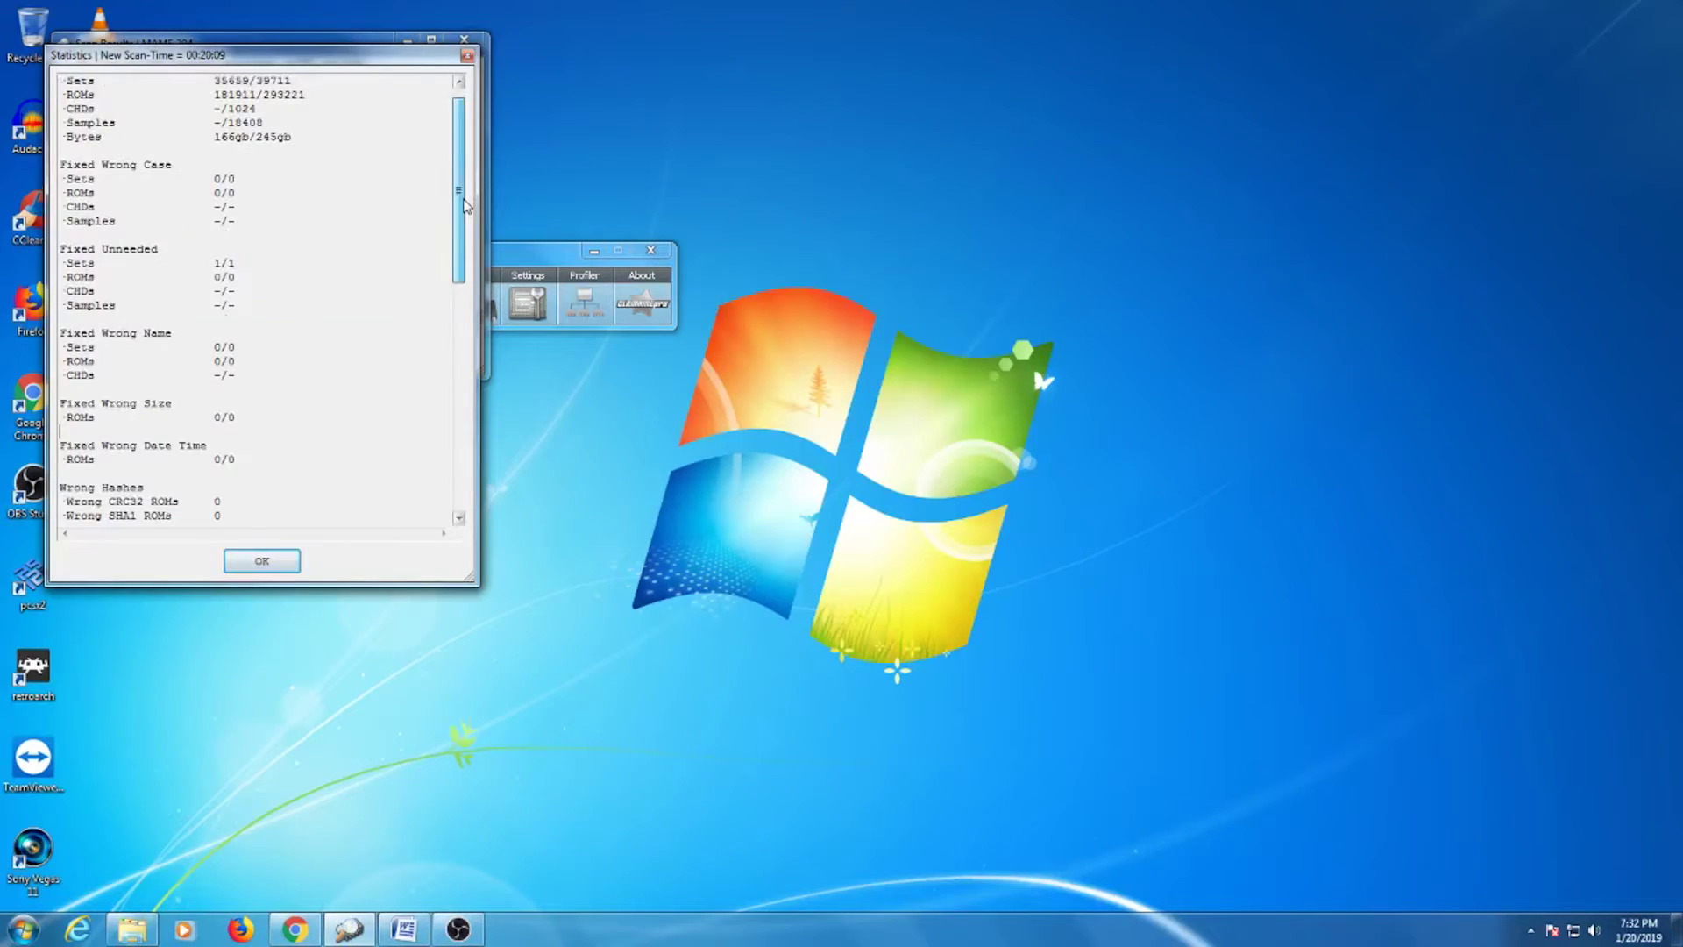
{"action": "left_click_drag", "start_coordinate": [462, 194], "coordinate": [470, 298]}
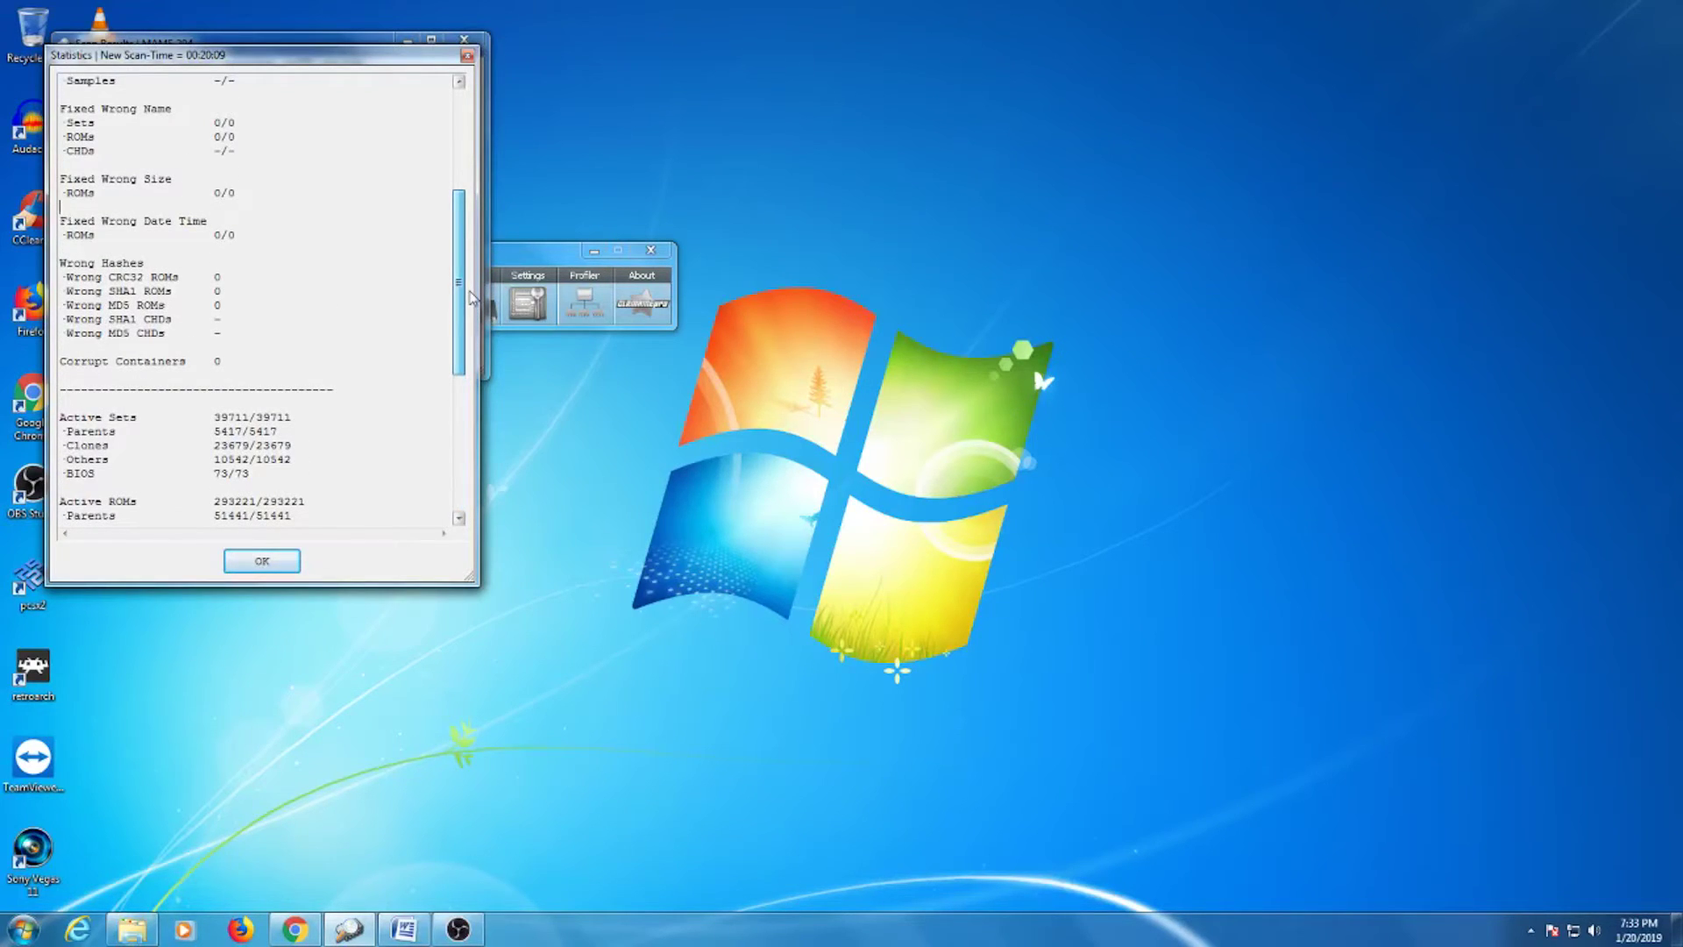
- Close the scan statistics and examine the Golden Axe sets in the enlarged scan results
{"action": "left_click", "coordinate": [261, 561]}
{"action": "left_click", "coordinate": [226, 54]}
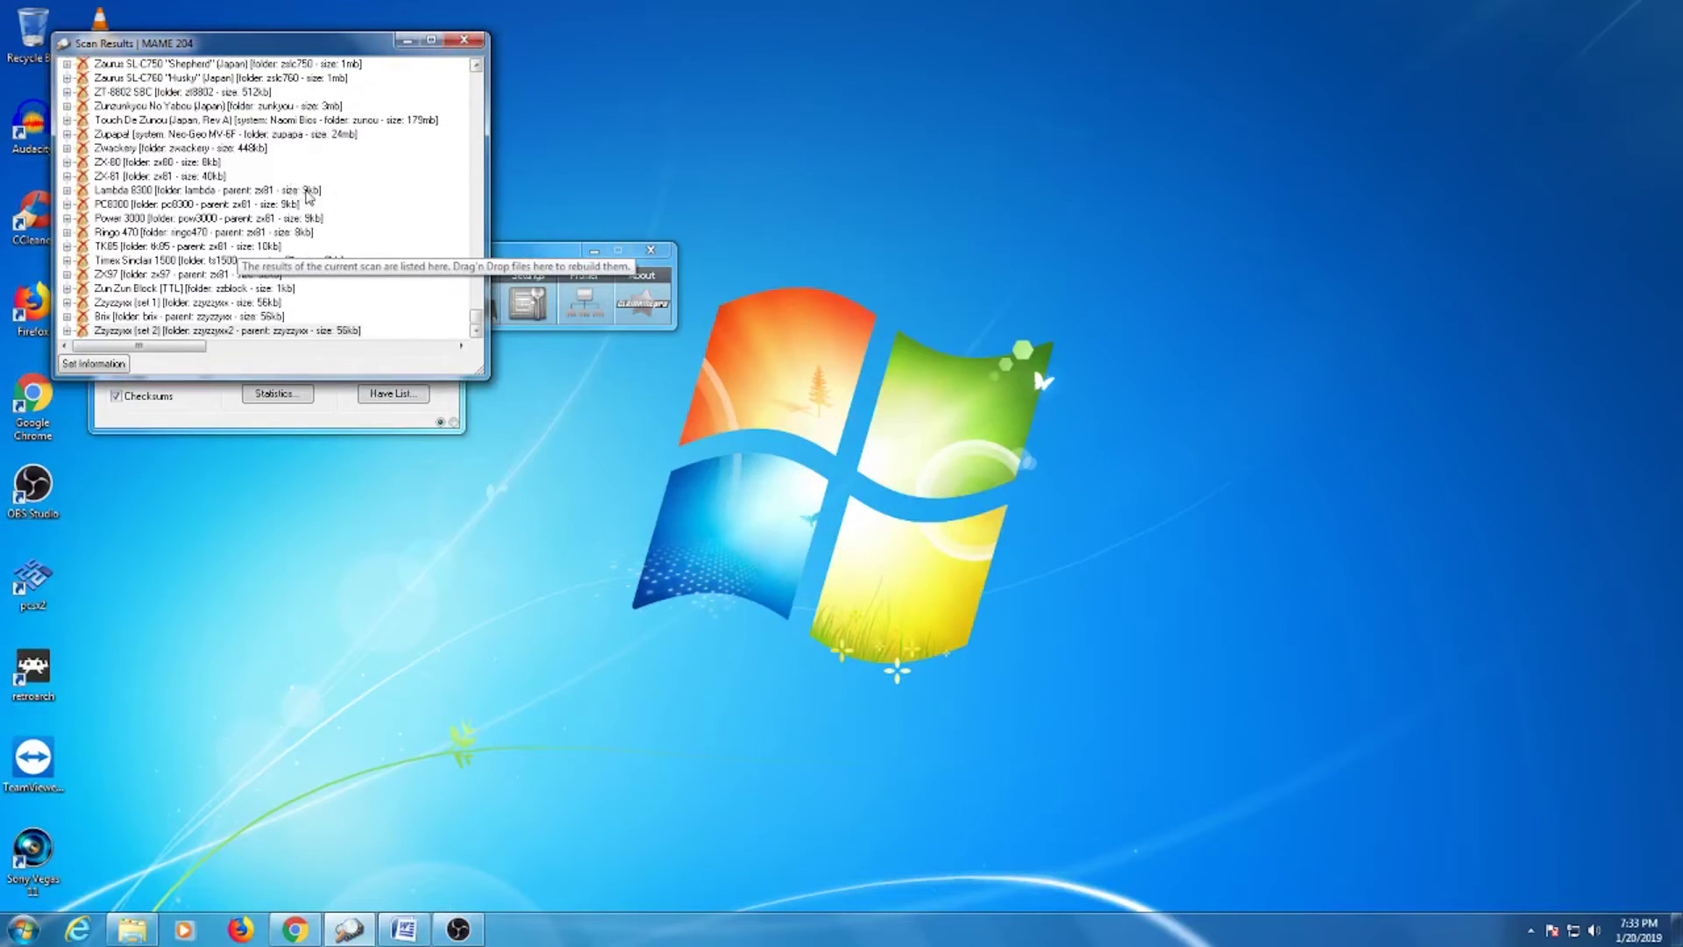
{"action": "left_click_drag", "start_coordinate": [476, 321], "coordinate": [476, 317]}
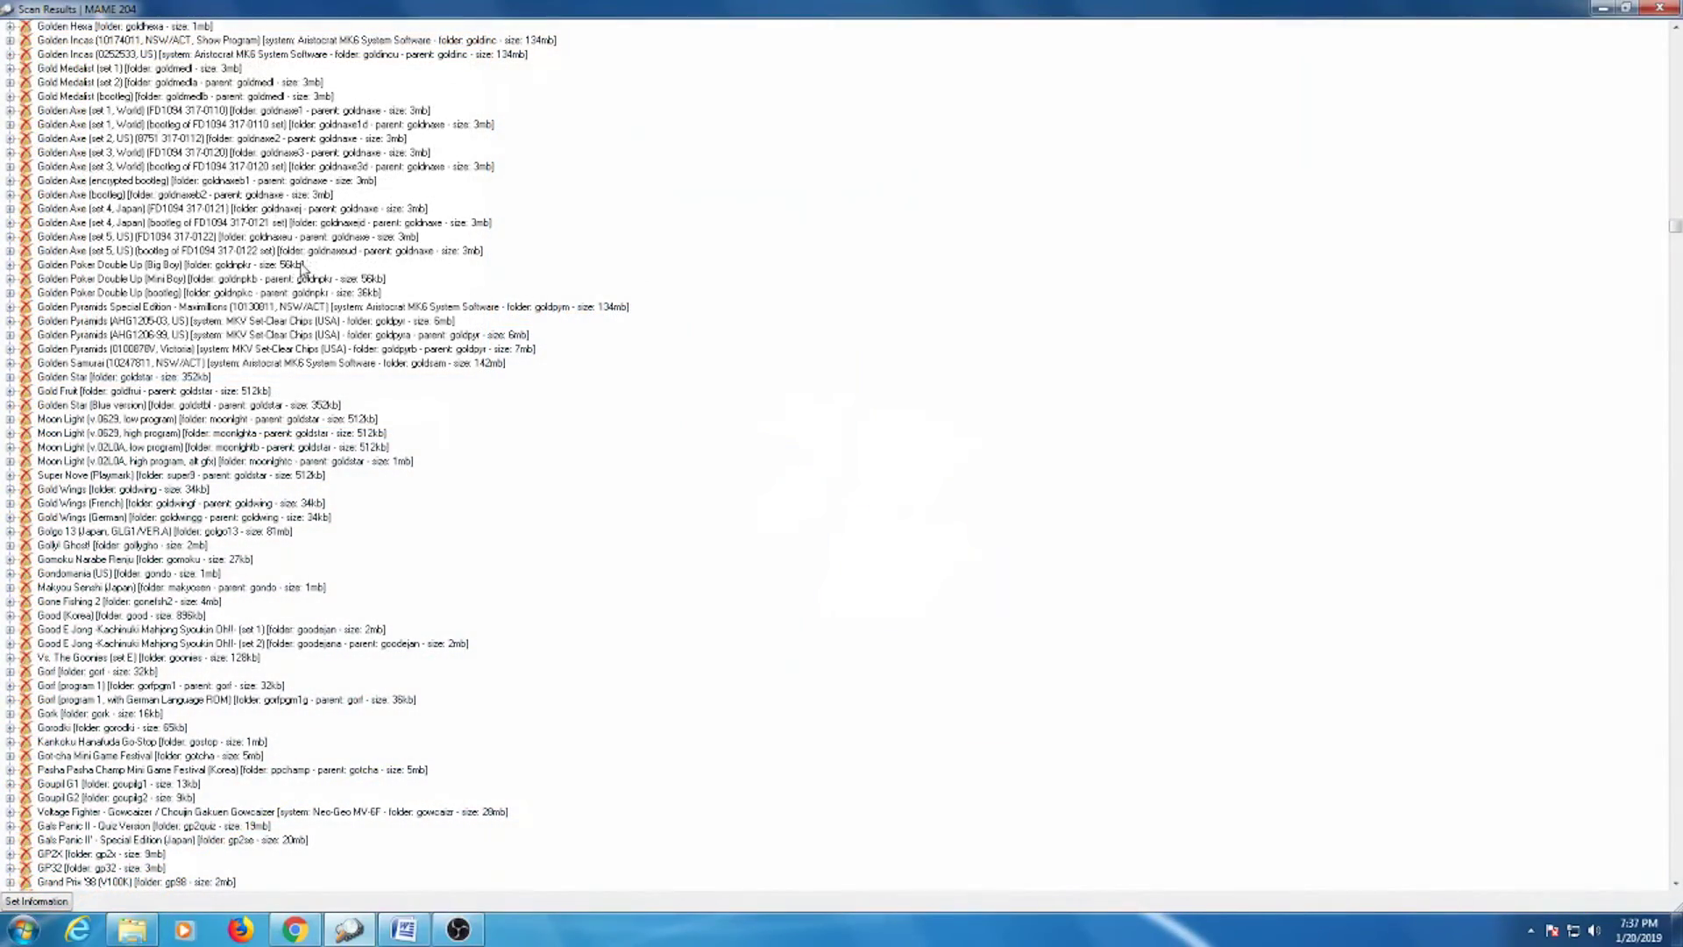
{"action": "left_click", "coordinate": [272, 253]}
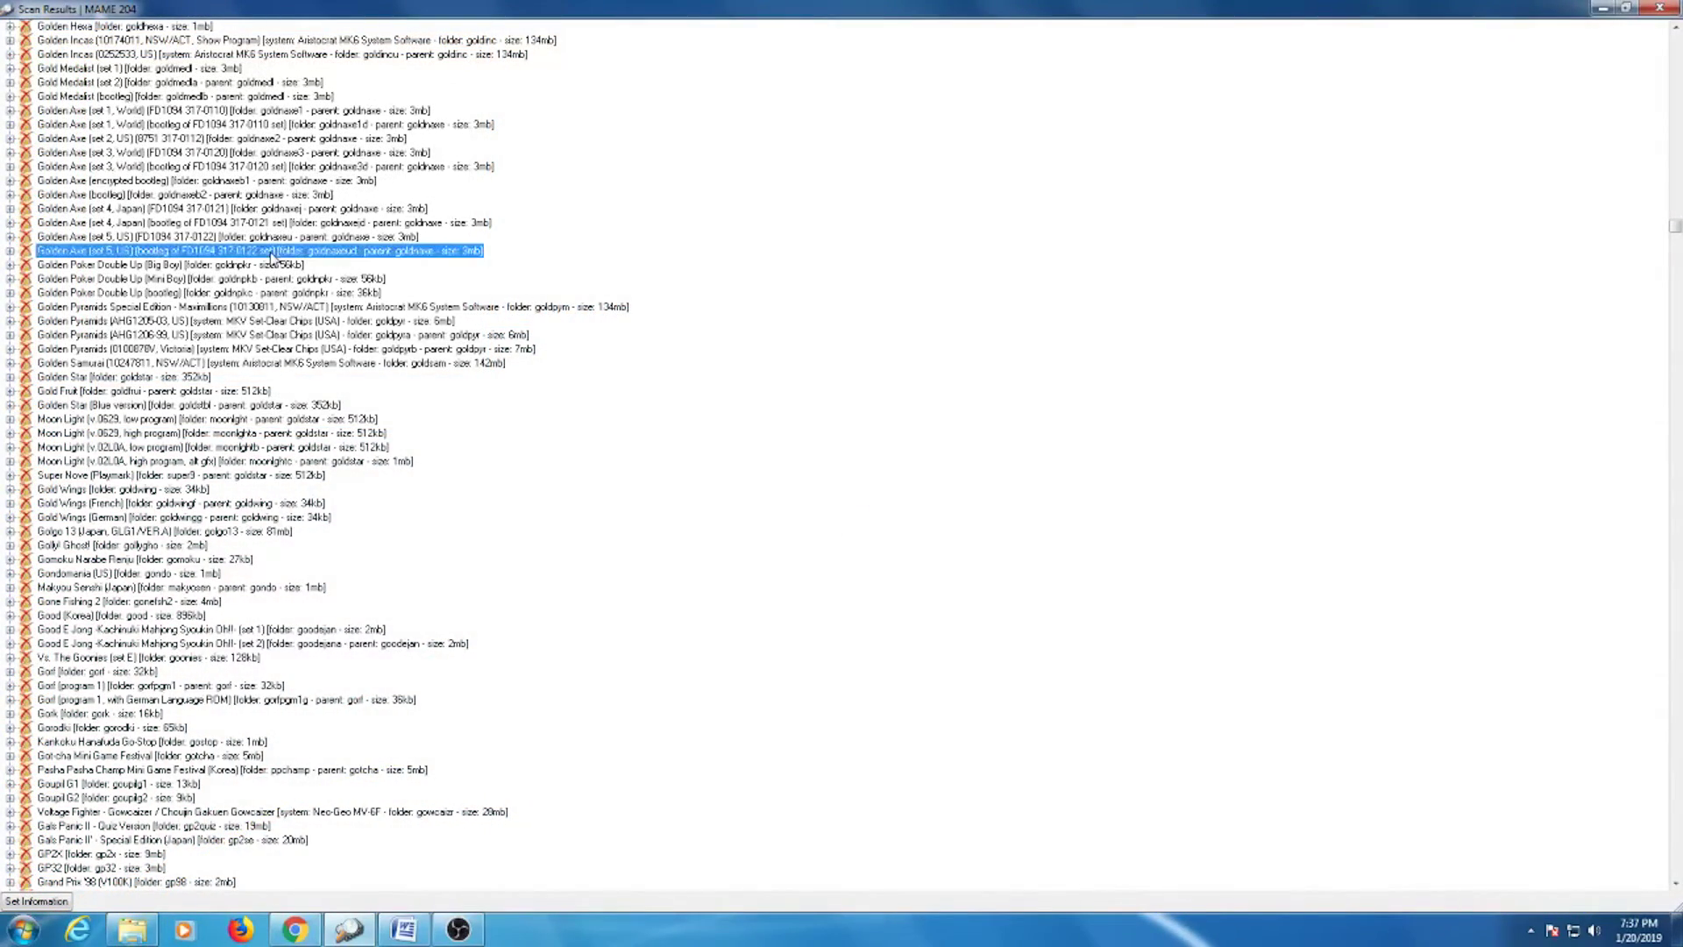
{"action": "left_click", "coordinate": [255, 238]}
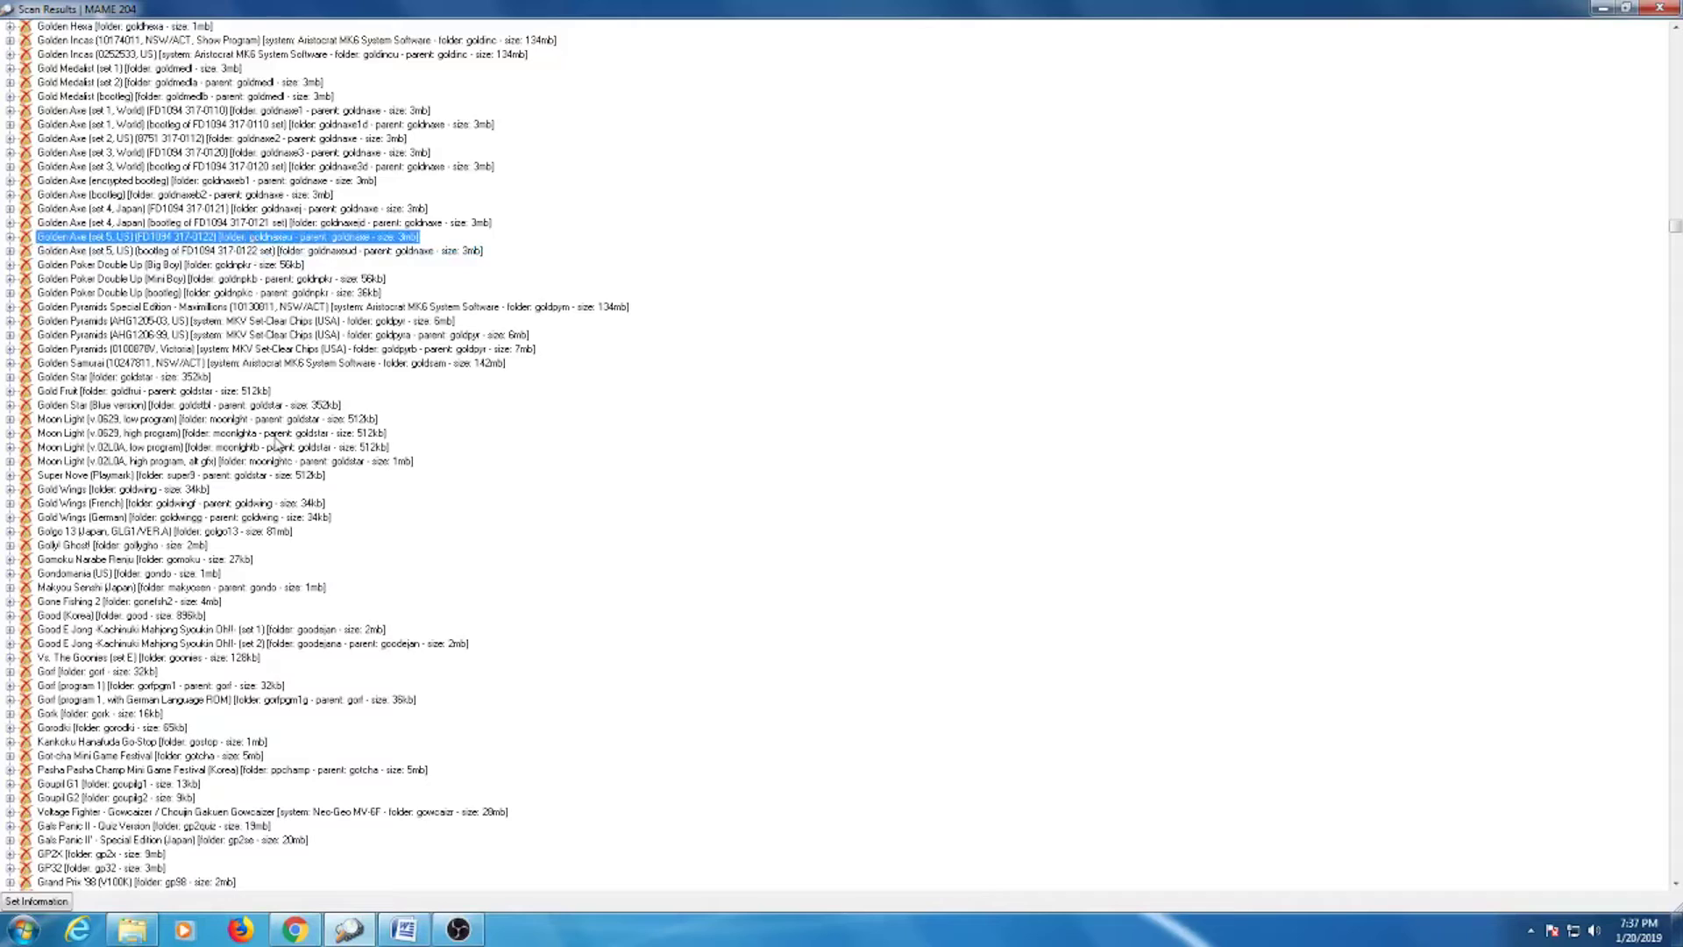
- View the set information for Golden Axe (set 5, US), widening the set list and checking the available set selection filters
{"action": "left_click", "coordinate": [36, 903]}
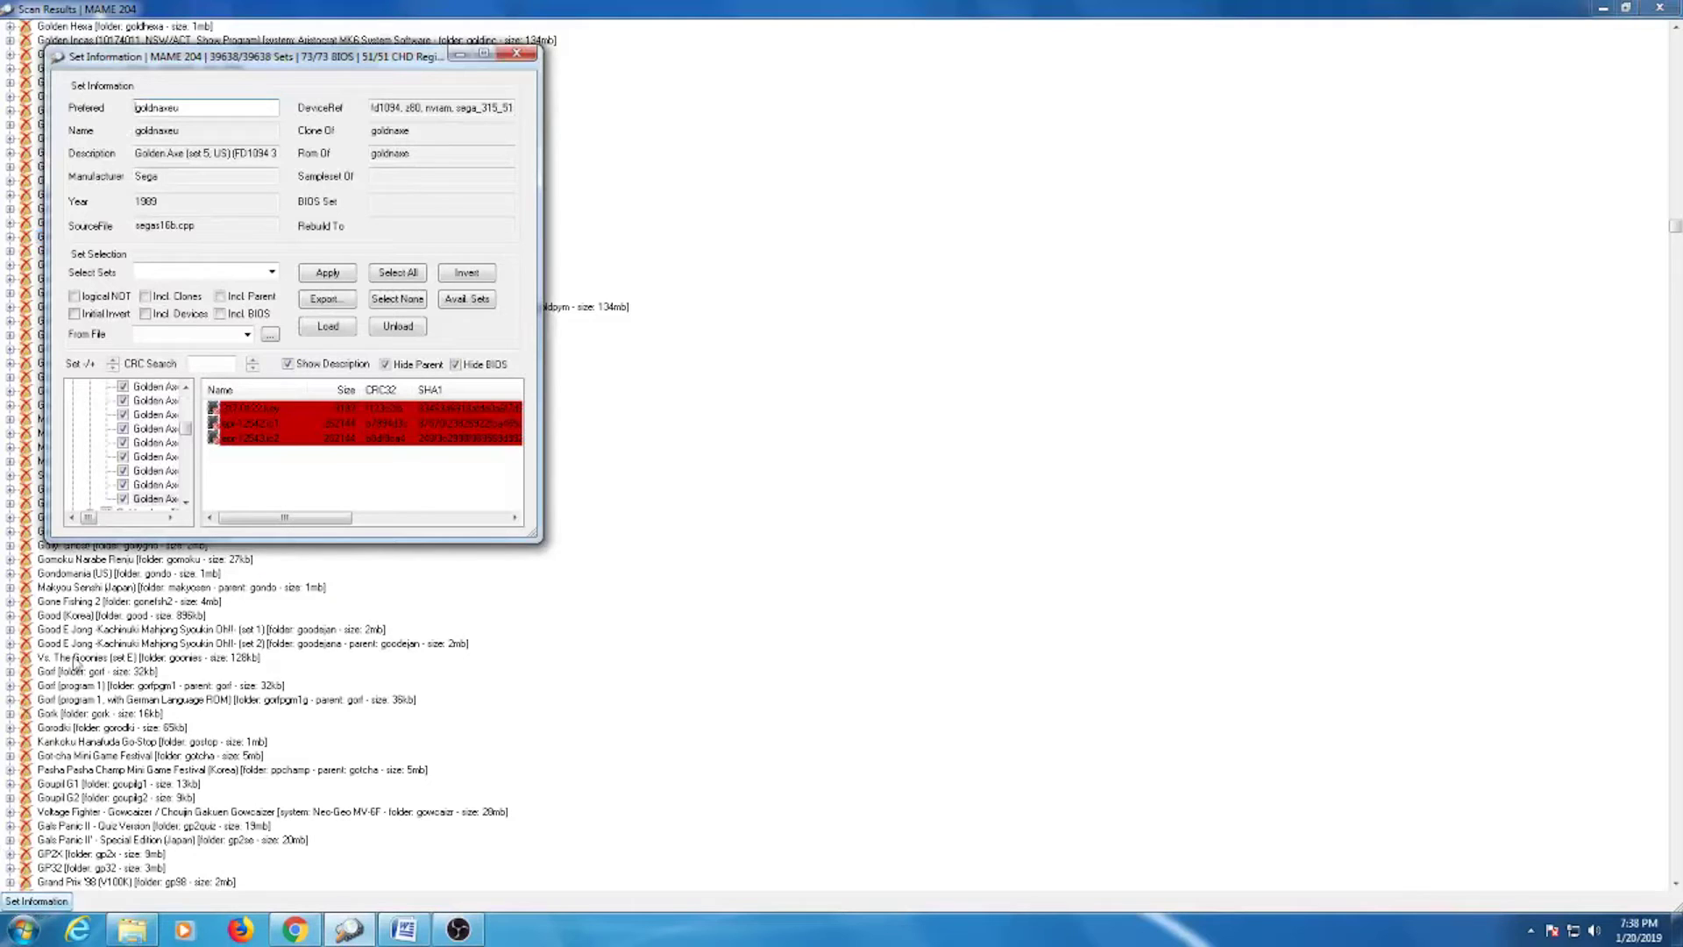
{"action": "left_click_drag", "start_coordinate": [199, 469], "coordinate": [305, 442]}
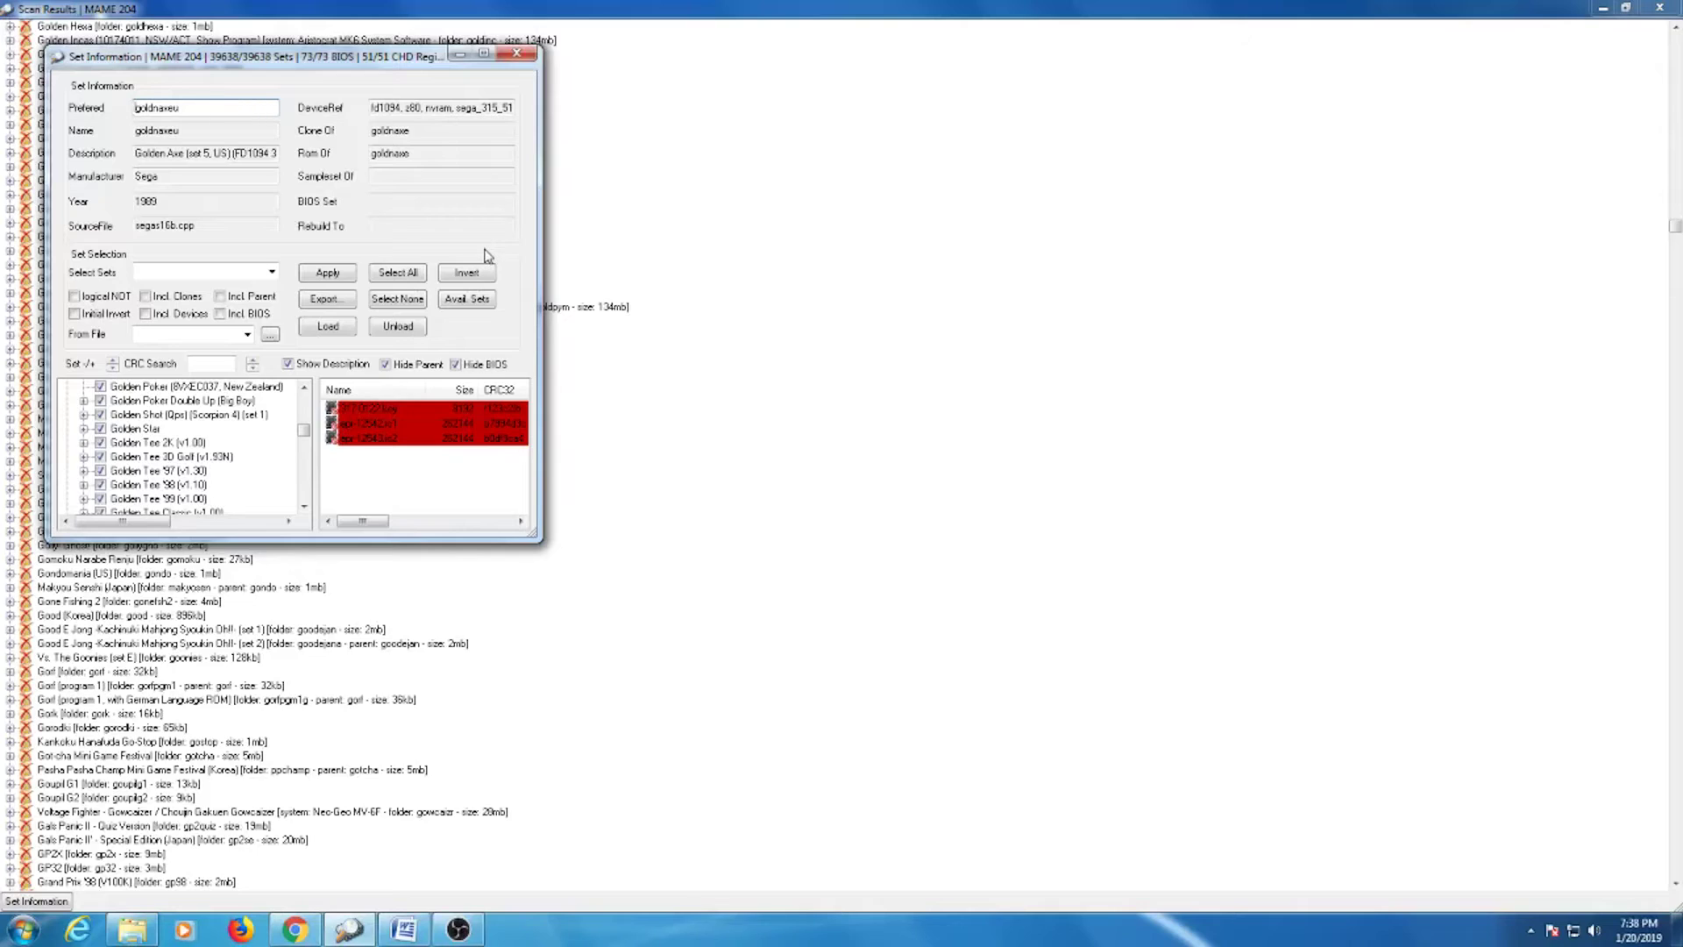
{"action": "left_click", "coordinate": [272, 273]}
{"action": "left_click", "coordinate": [272, 273]}
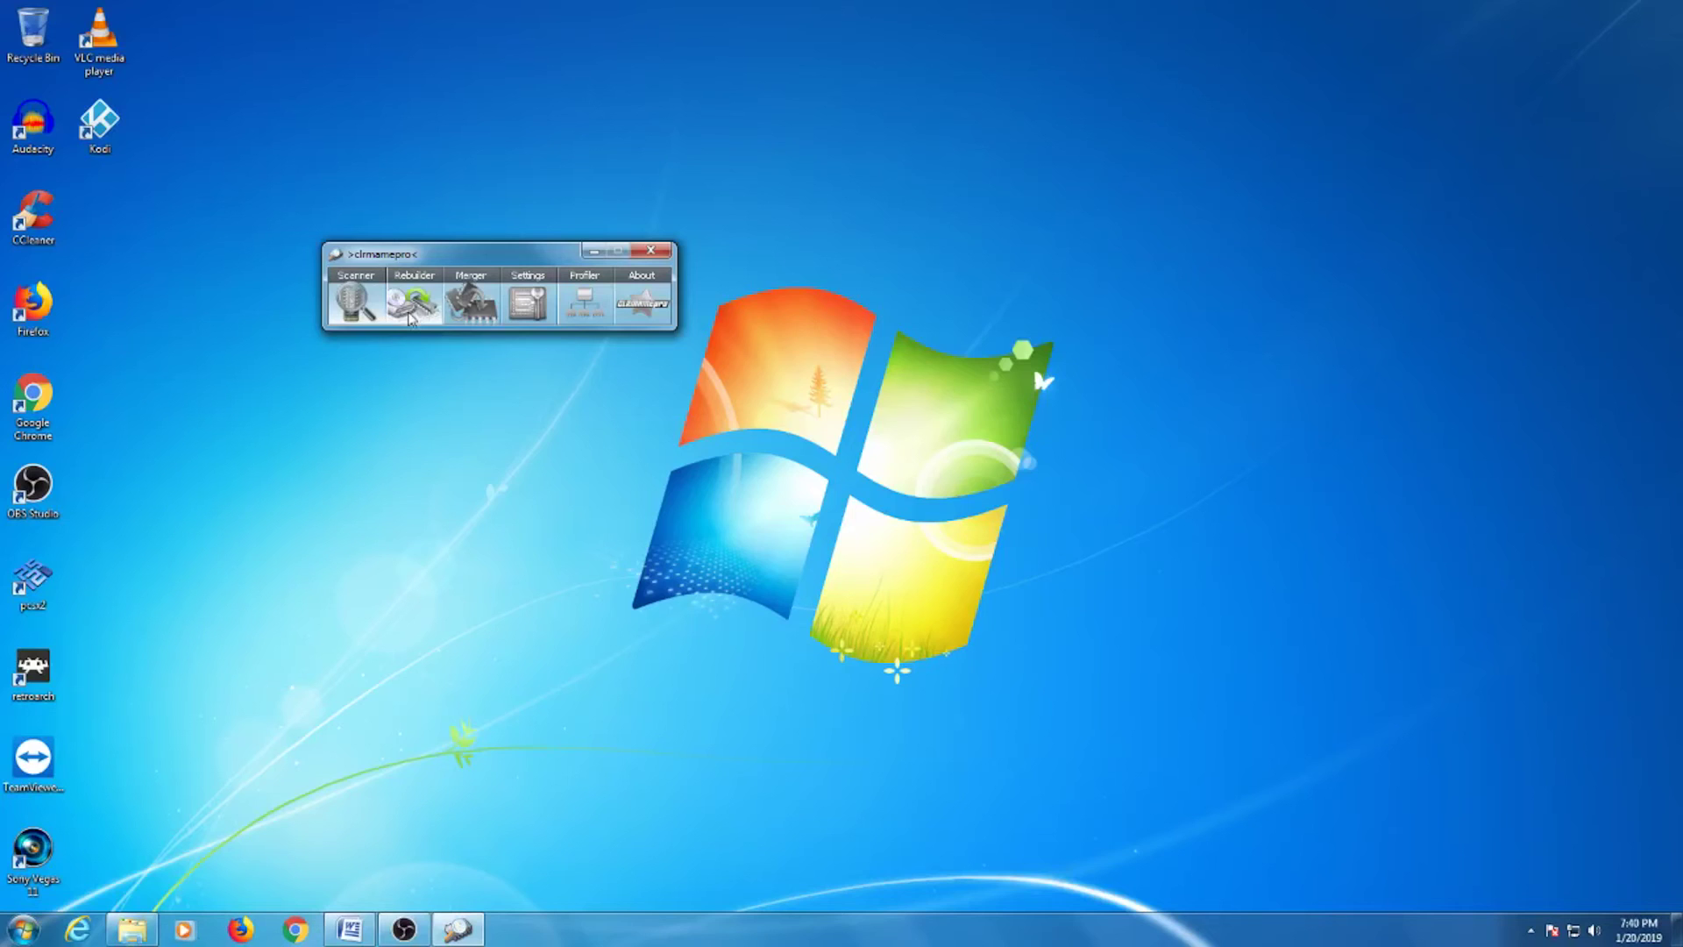
- Open the Rebuilder, enable Use Add-Paths for the source and check the available compression formats
{"action": "left_click", "coordinate": [412, 307]}
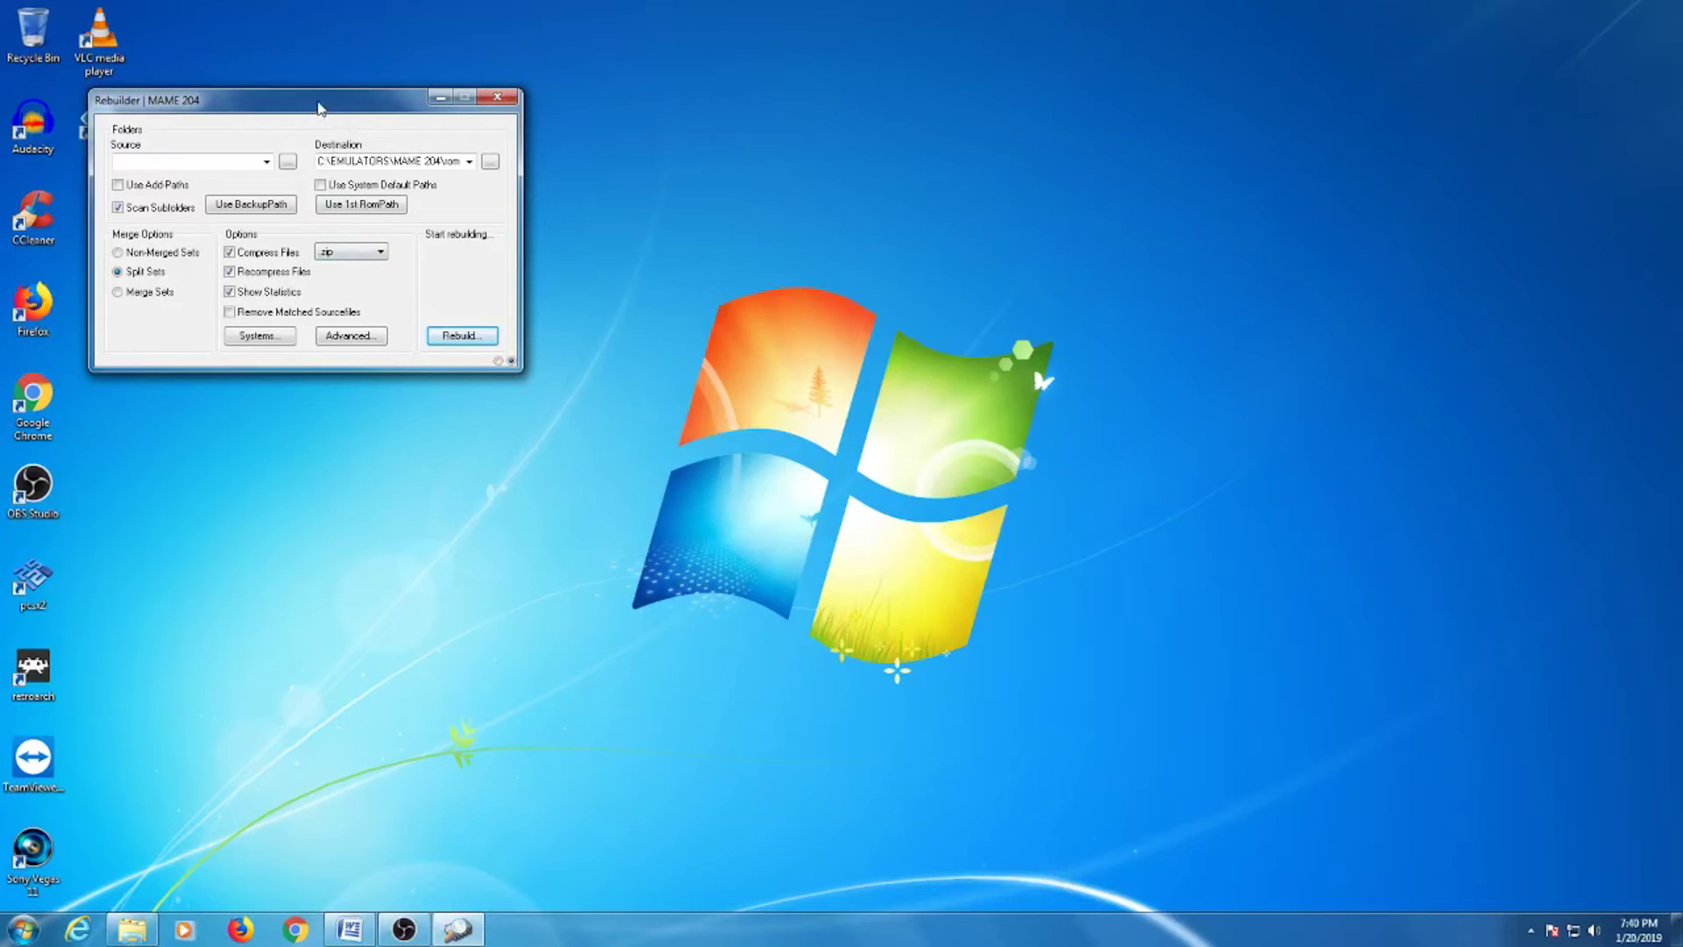
{"action": "left_click_drag", "start_coordinate": [305, 105], "coordinate": [481, 143]}
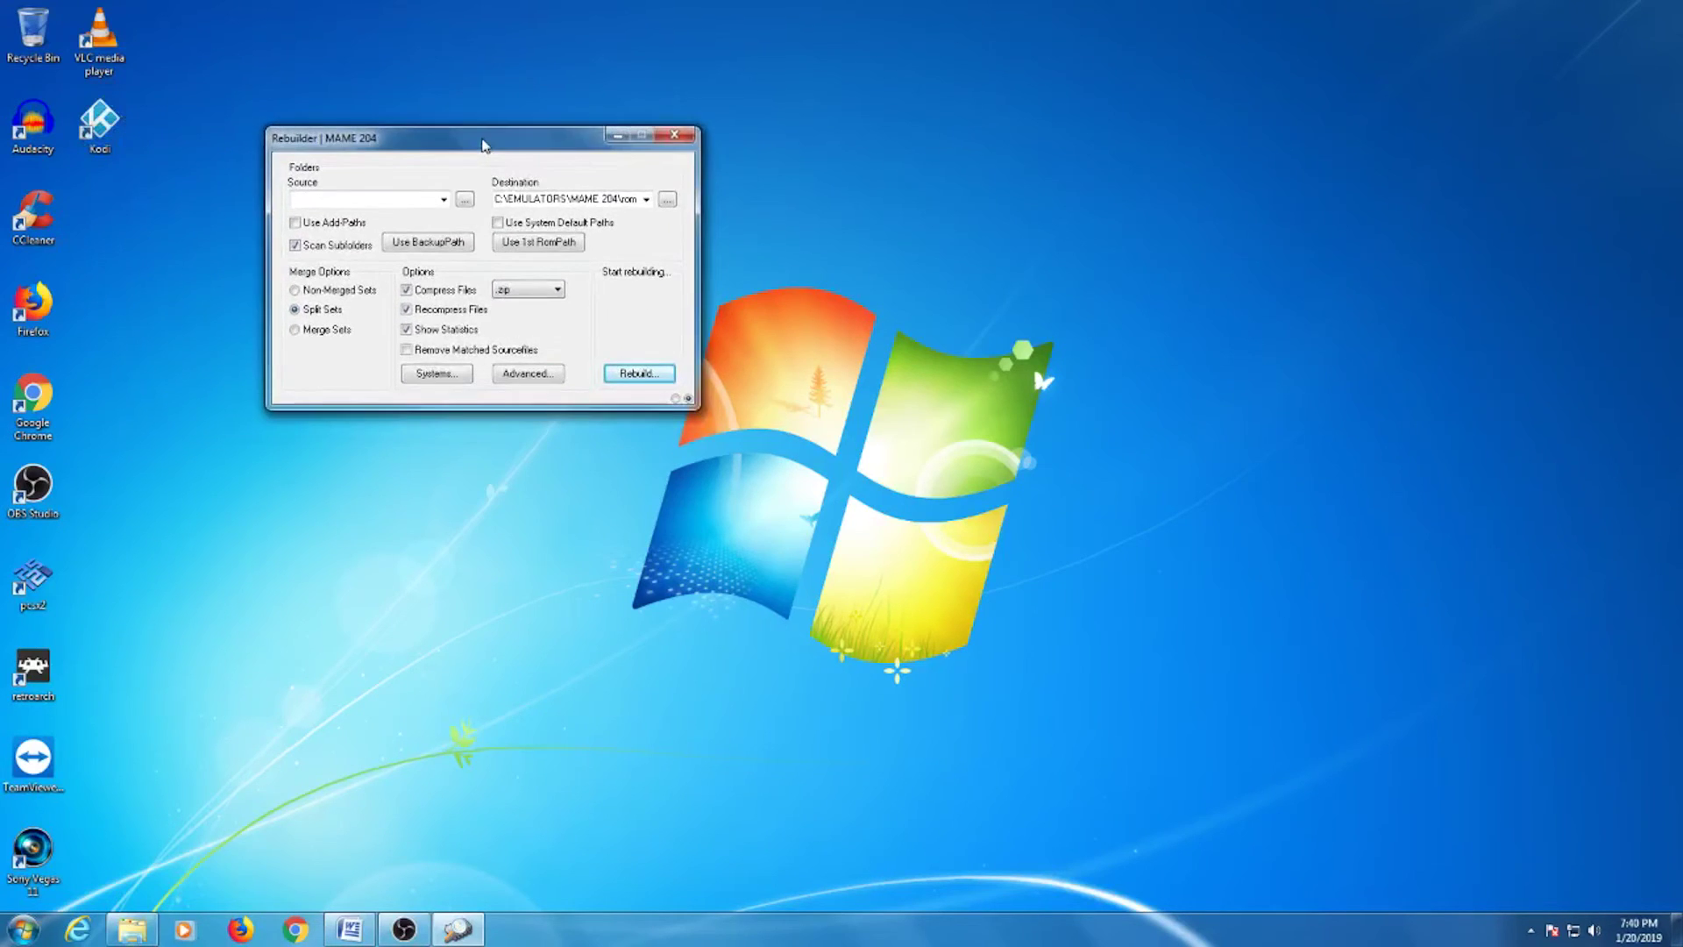
{"action": "left_click", "coordinate": [294, 224]}
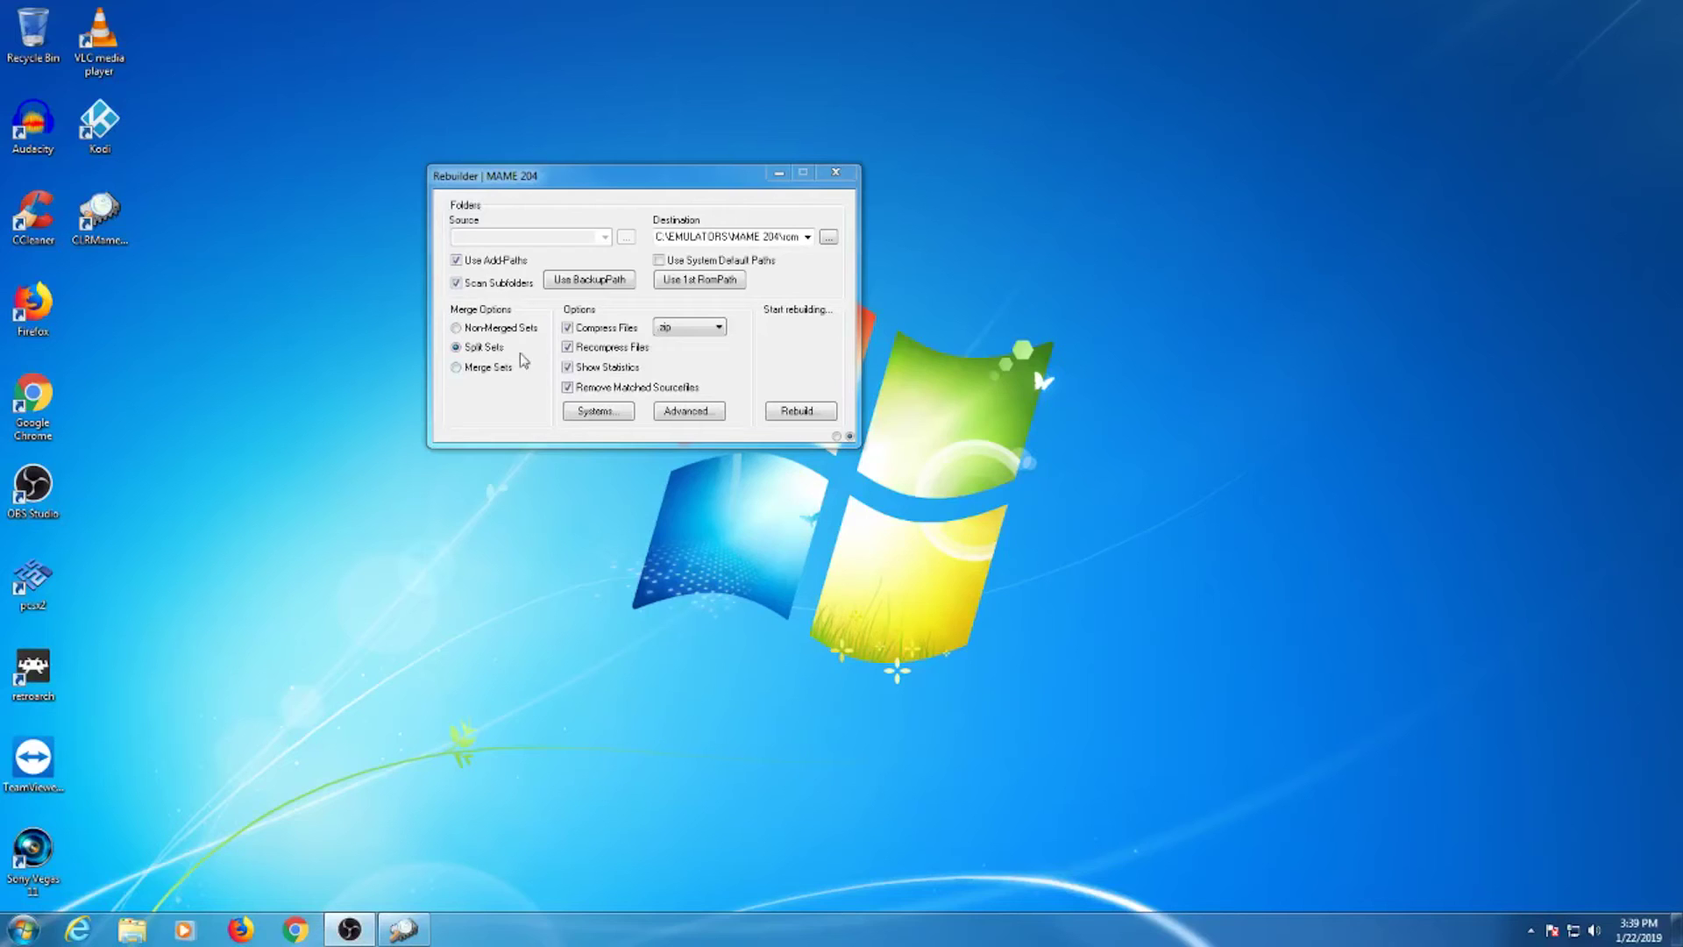
{"action": "left_click", "coordinate": [718, 330]}
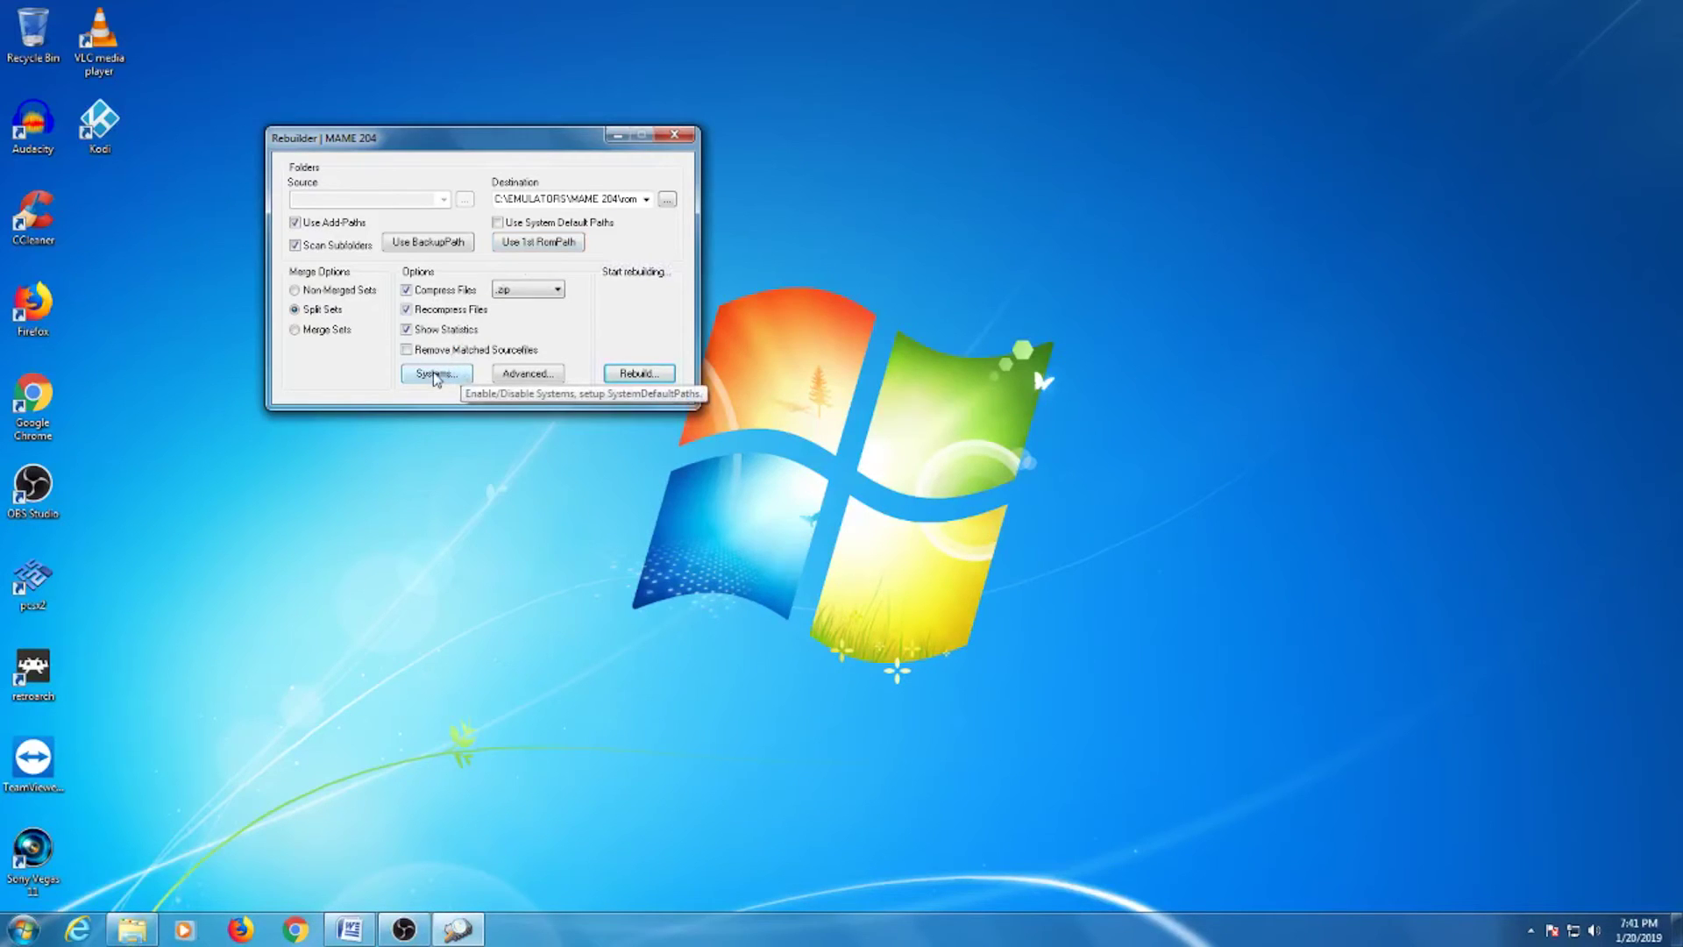
- Check the default paths assigned to the systems and start rebuilding the sets
{"action": "left_click", "coordinate": [434, 374]}
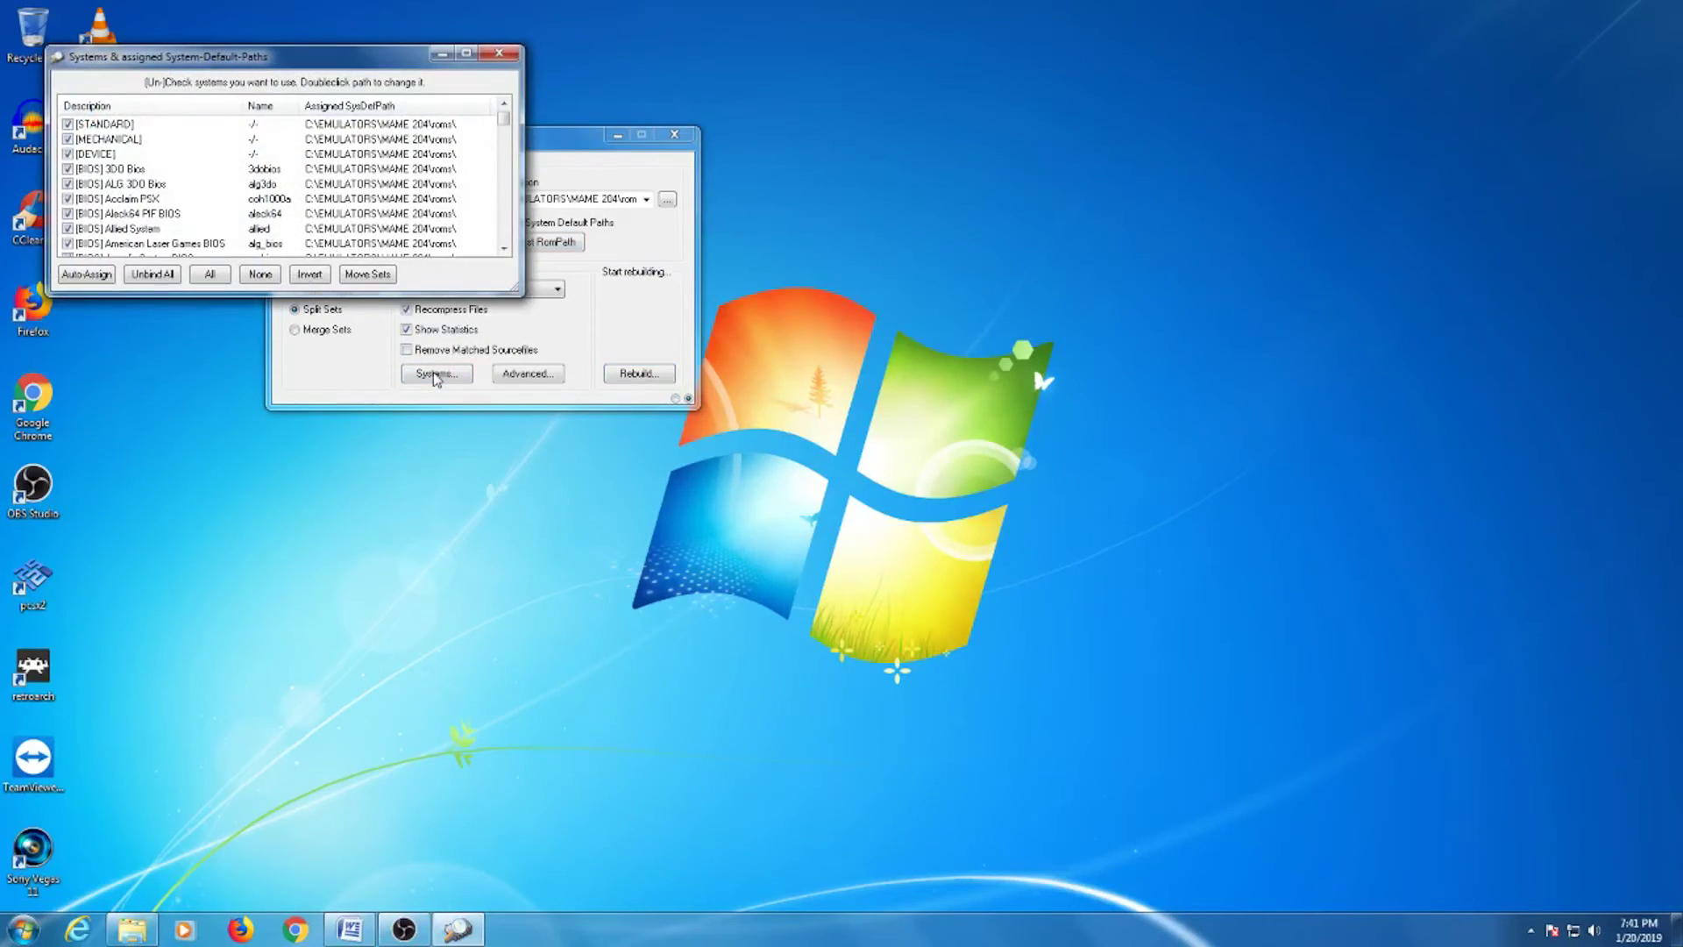
{"action": "left_click", "coordinate": [499, 55]}
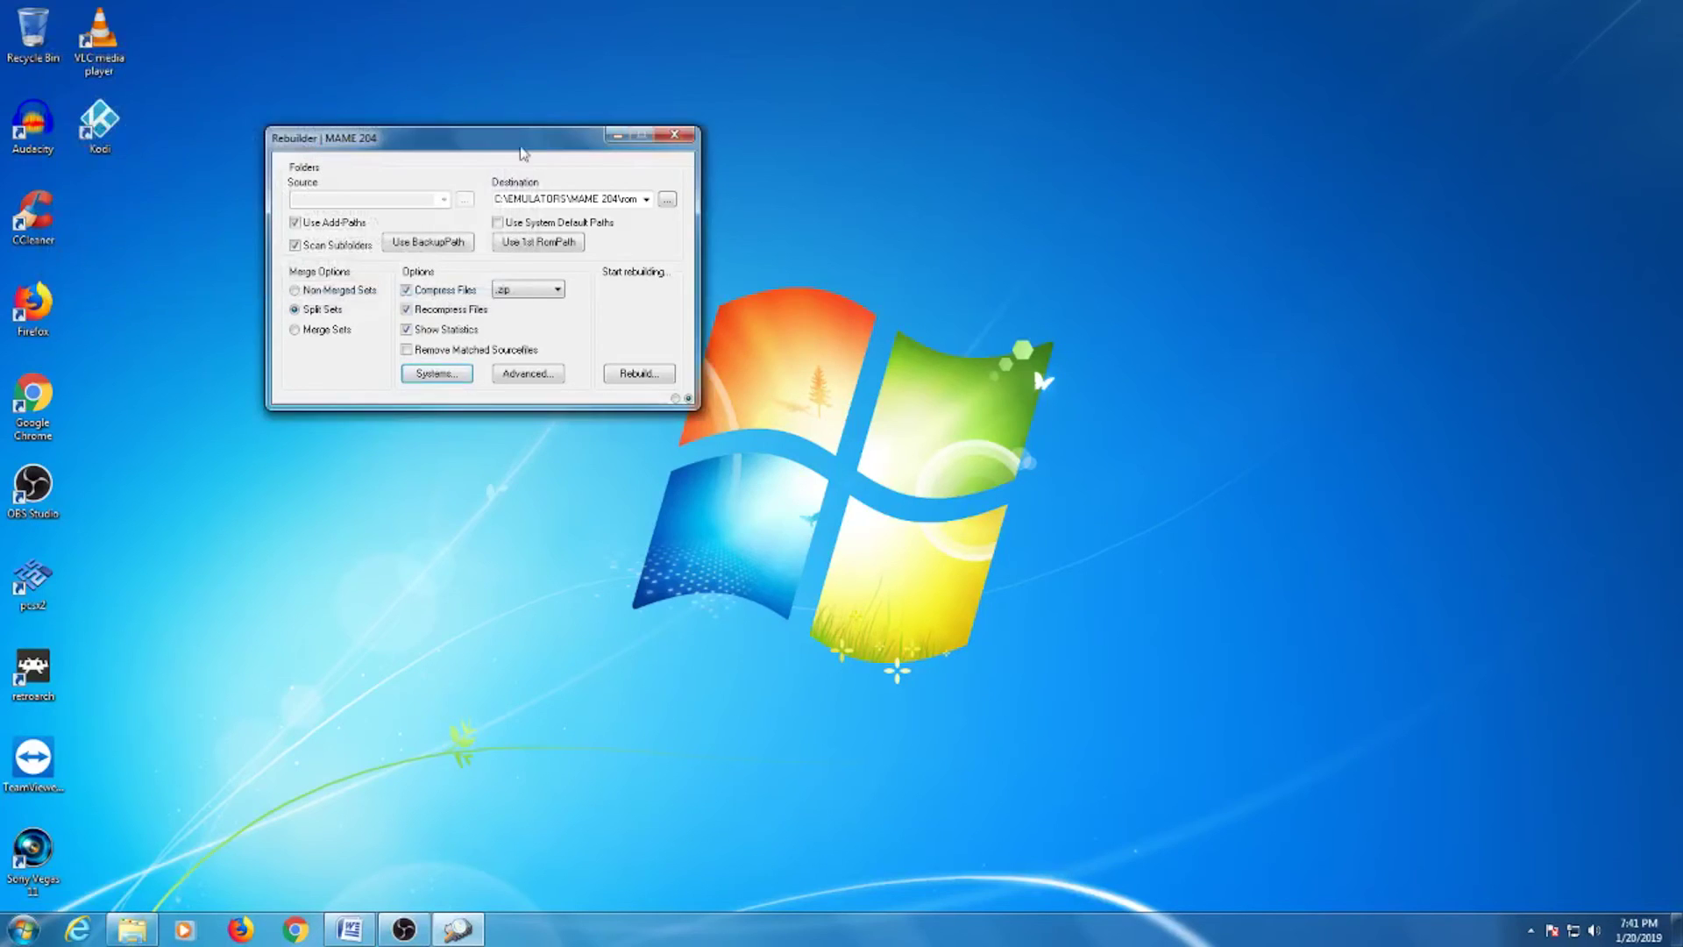
{"action": "left_click", "coordinate": [637, 375]}
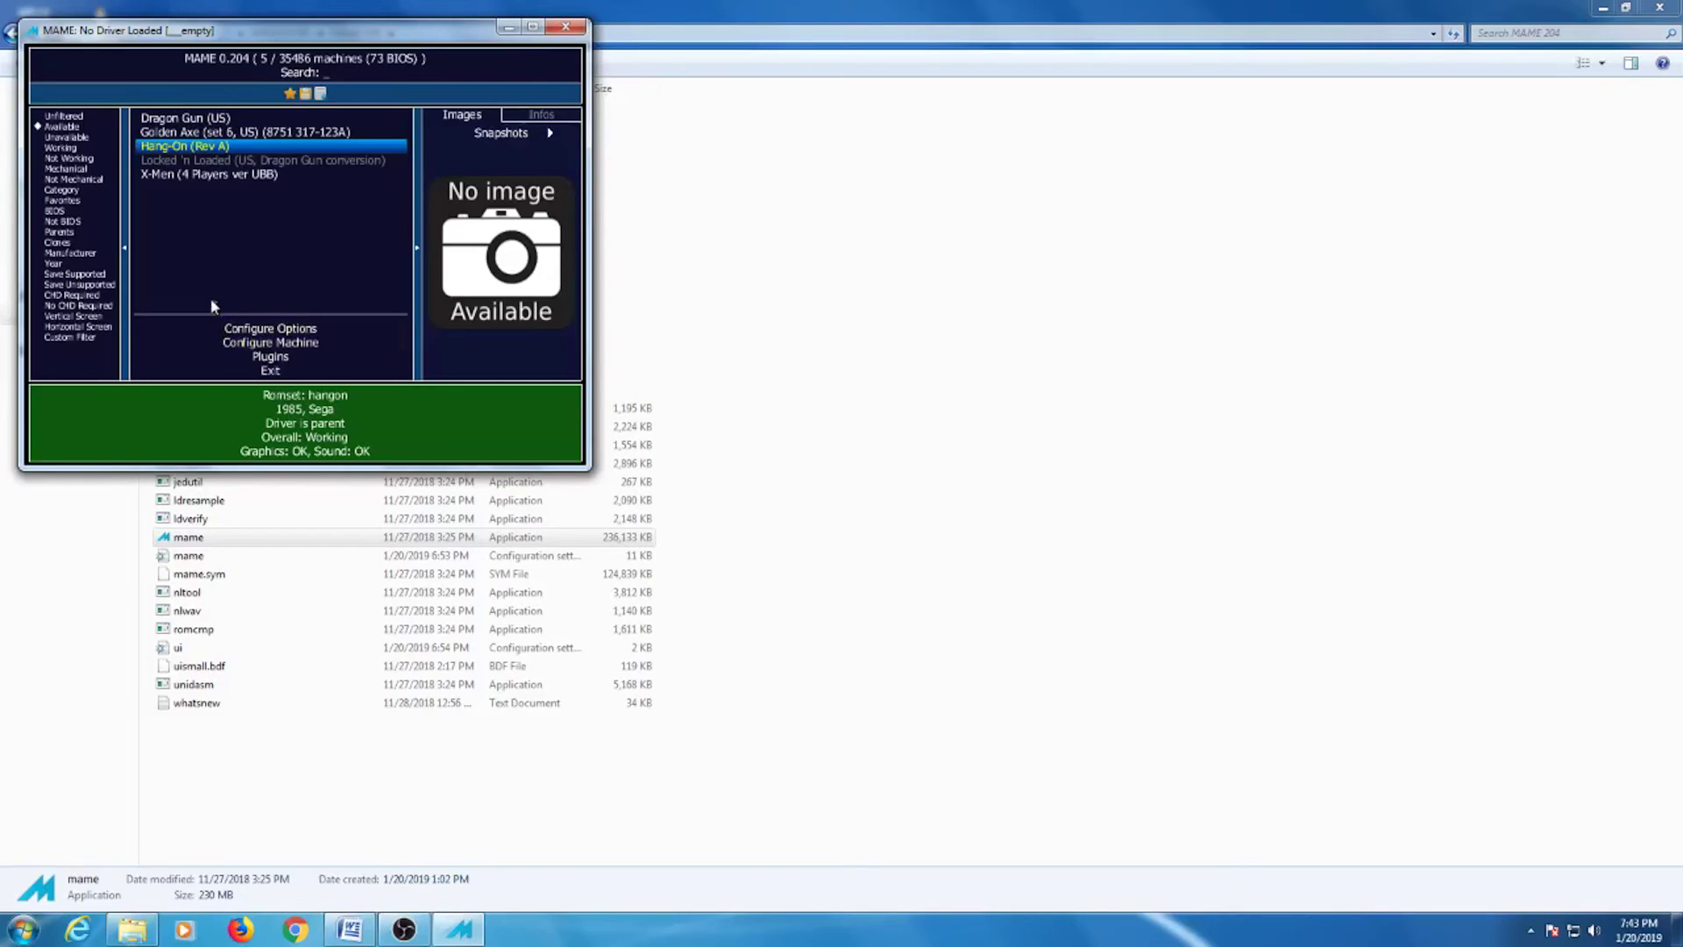
- Launch Hang-On (Rev A) in MAME, enlarge its window, insert coins and start a game
{"action": "key", "text": "Return"}
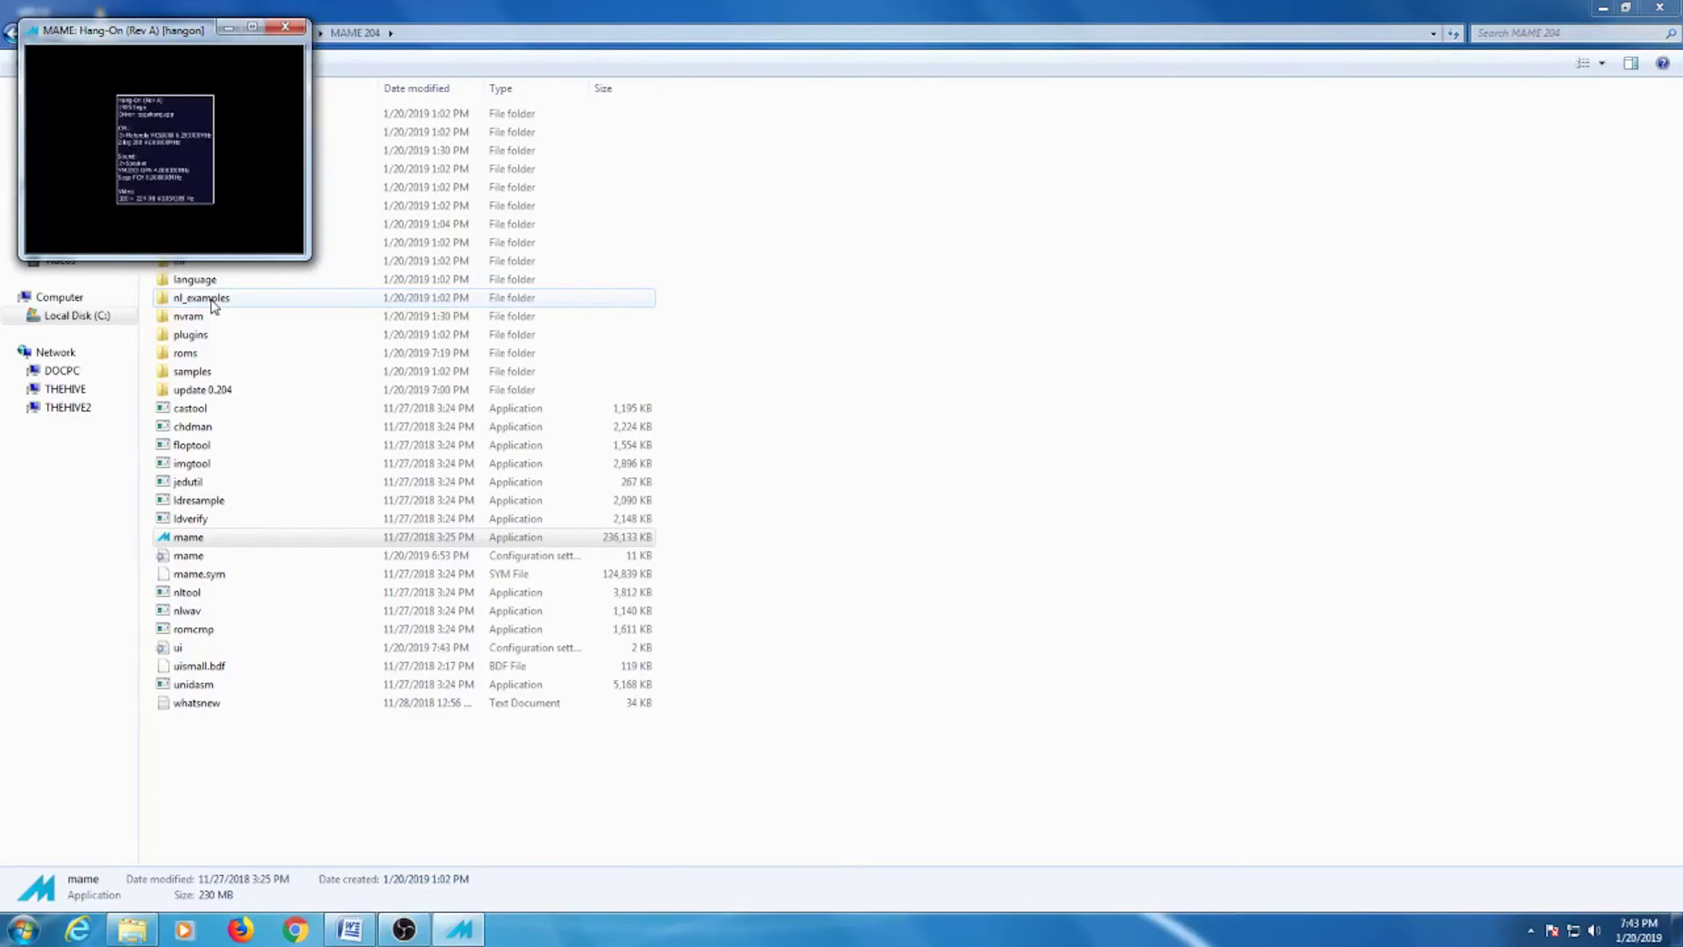
{"action": "left_click", "coordinate": [252, 27]}
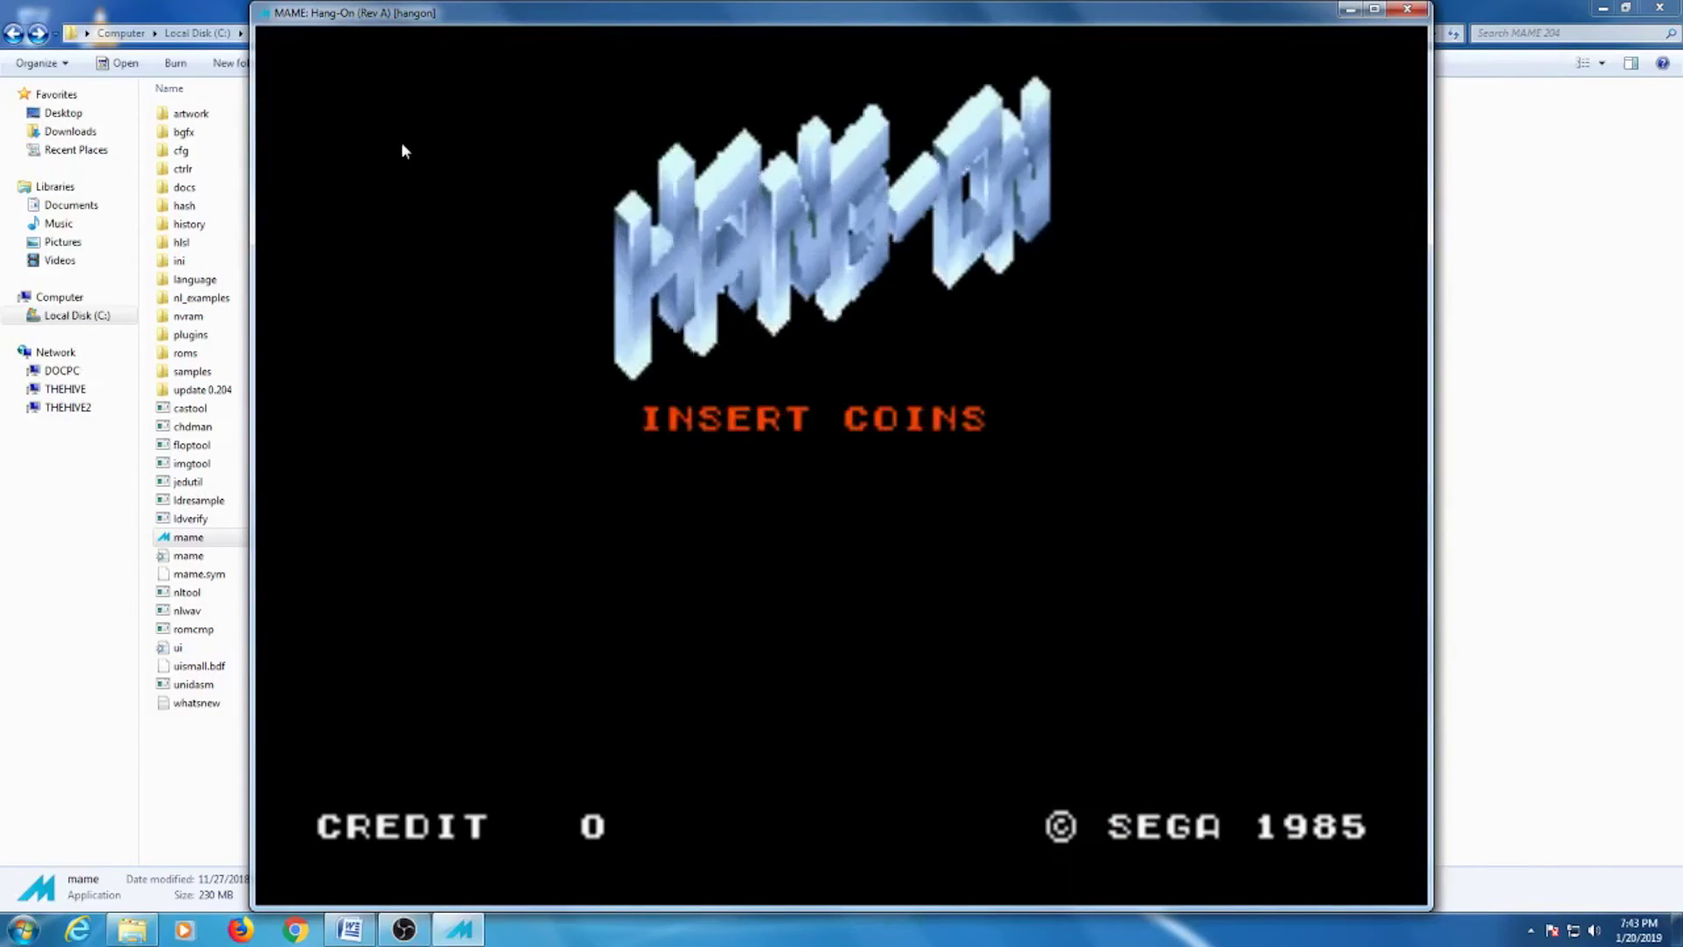
{"action": "key", "text": "5"}
{"action": "key", "text": "5"}
{"action": "key", "text": "5"}
{"action": "key", "text": "5"}
{"action": "key", "text": "5"}
{"action": "key", "text": "1"}
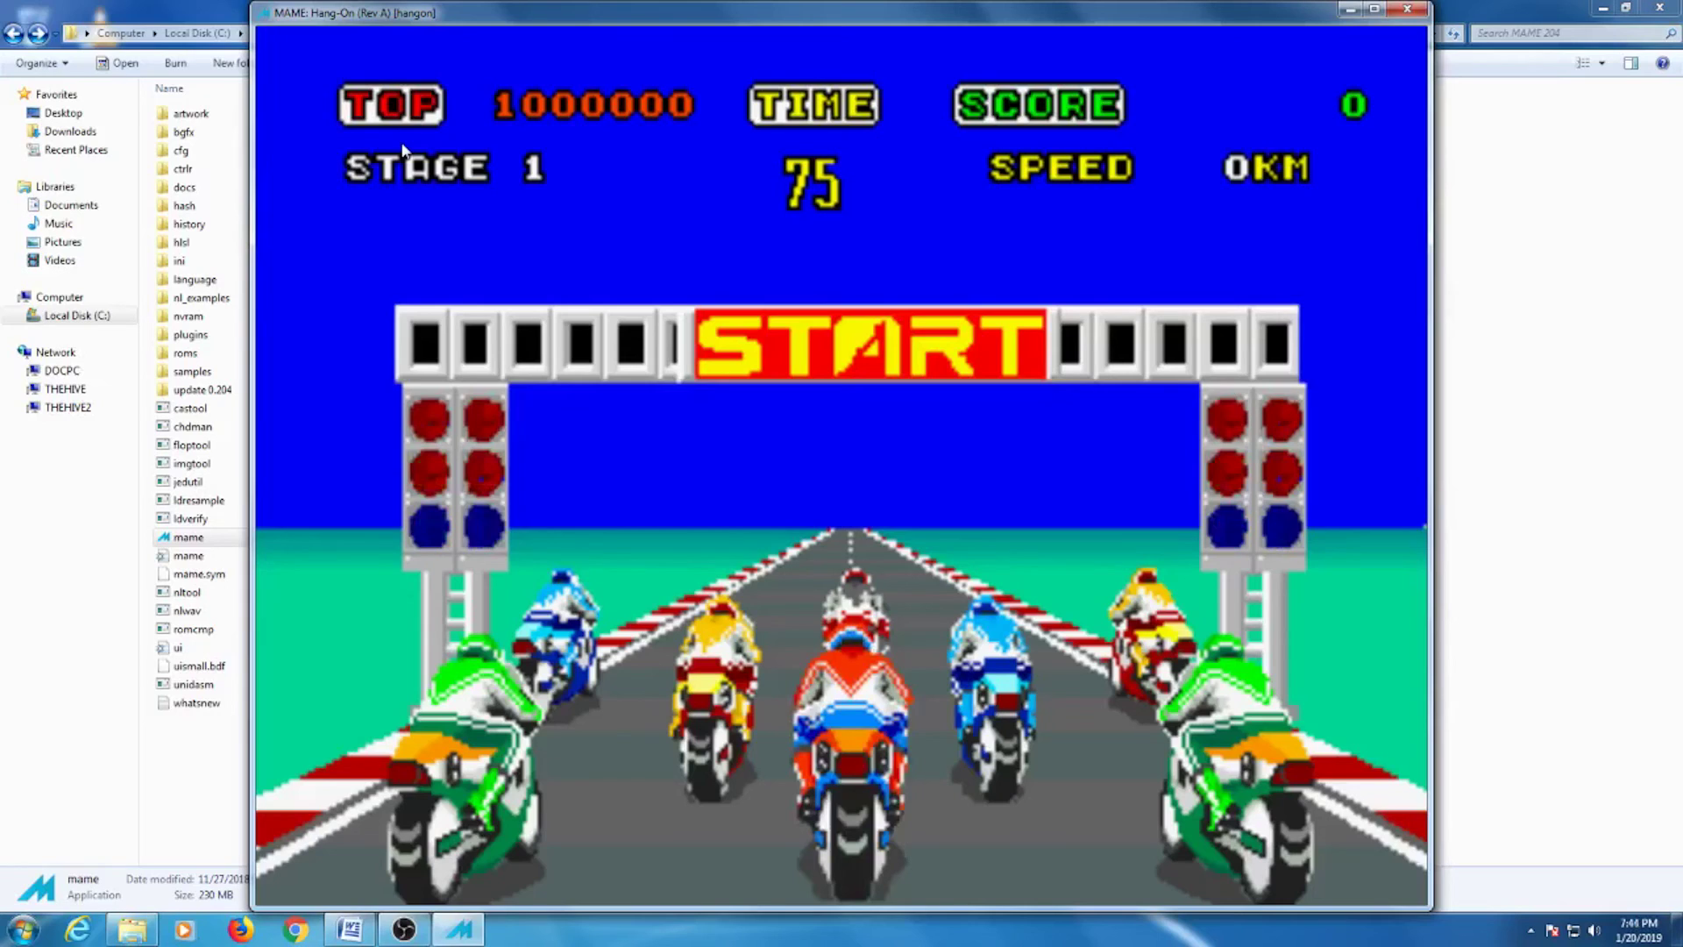
- Test-play stage 1 of Hang-On, steering through the curves, and quit the game and MAME
{"action": "key", "text": "ctrl"}
{"action": "key", "text": "ctrl"}
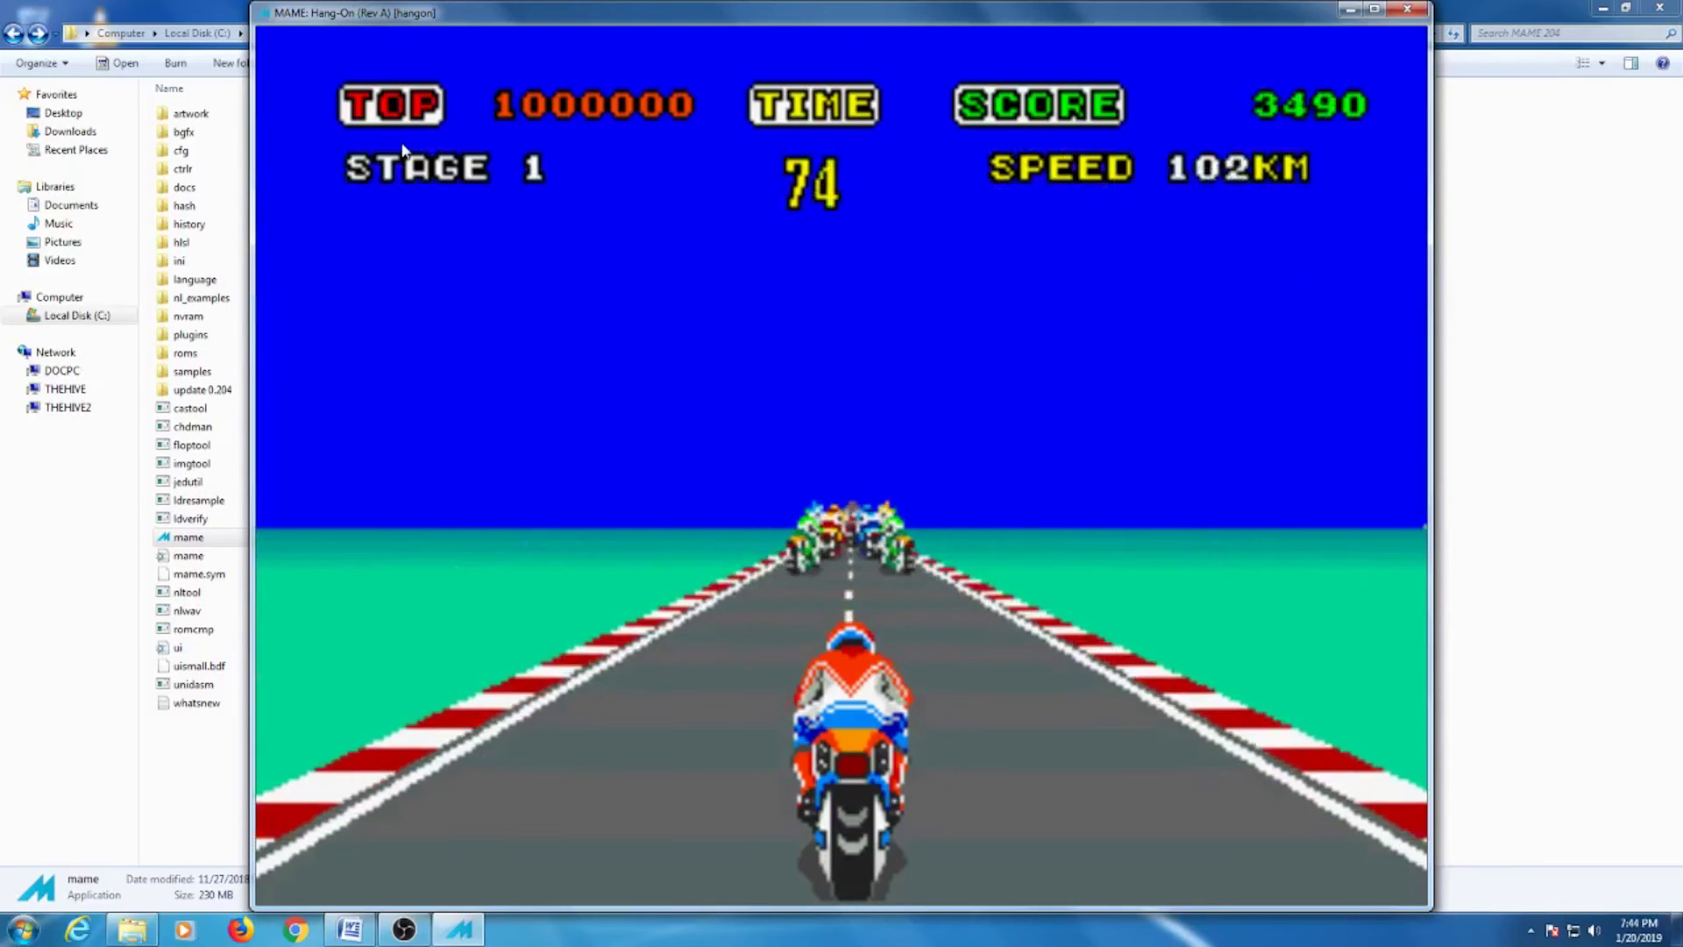
{"action": "key", "text": "ctrl"}
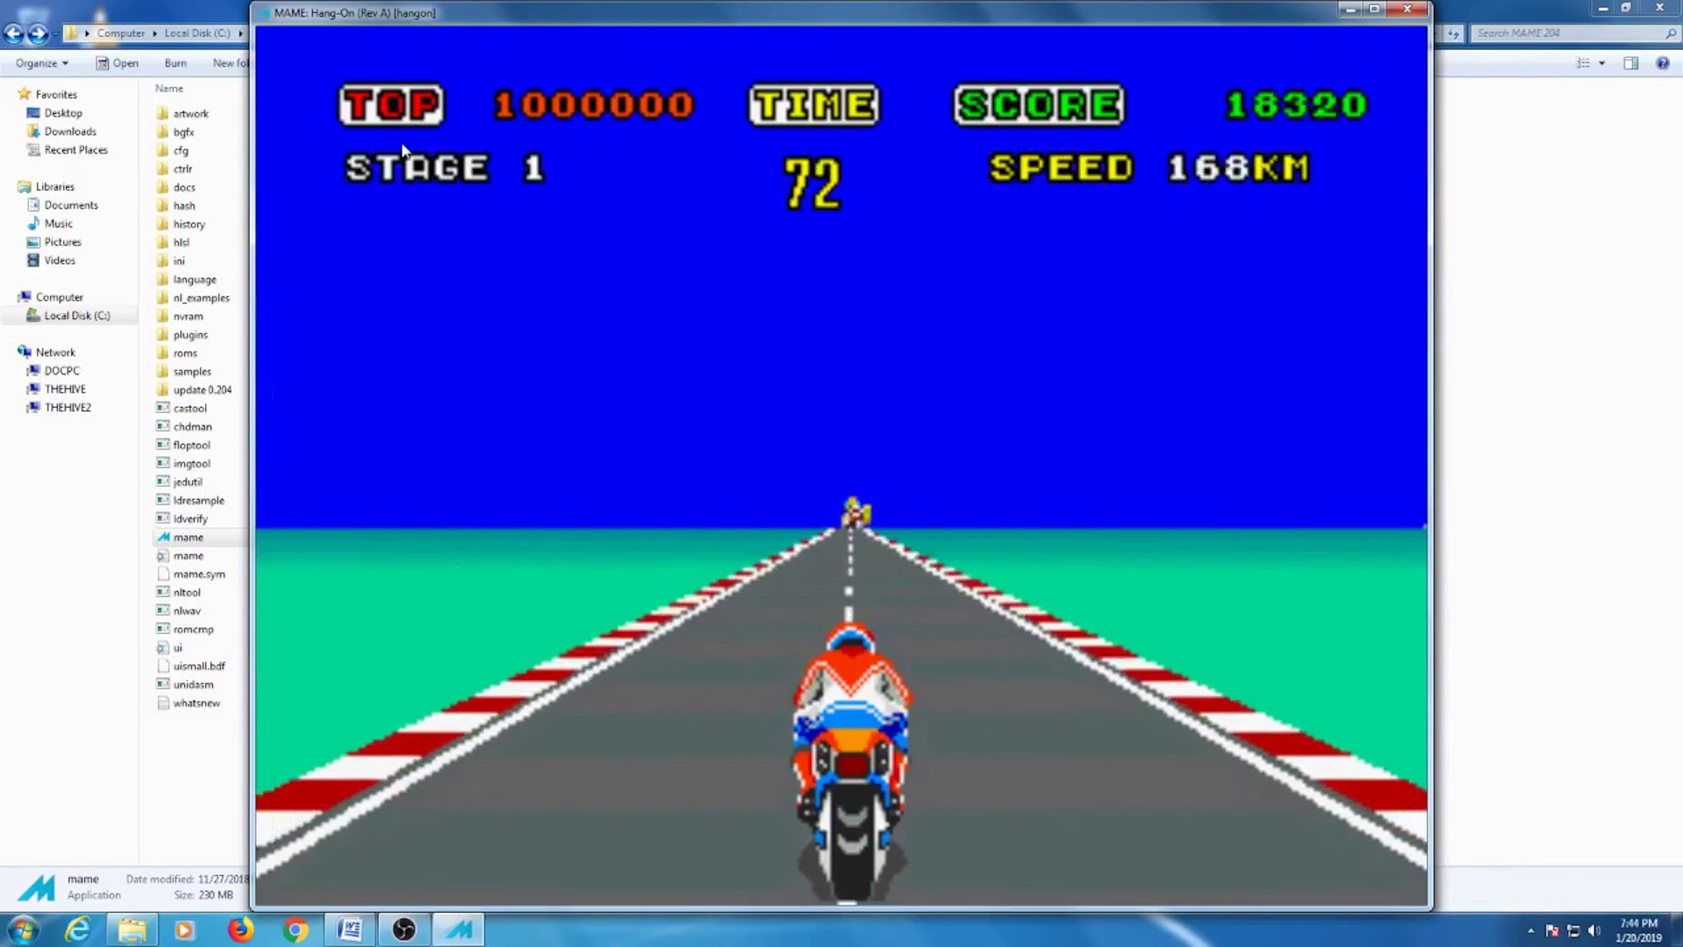
{"action": "key", "text": "ctrl"}
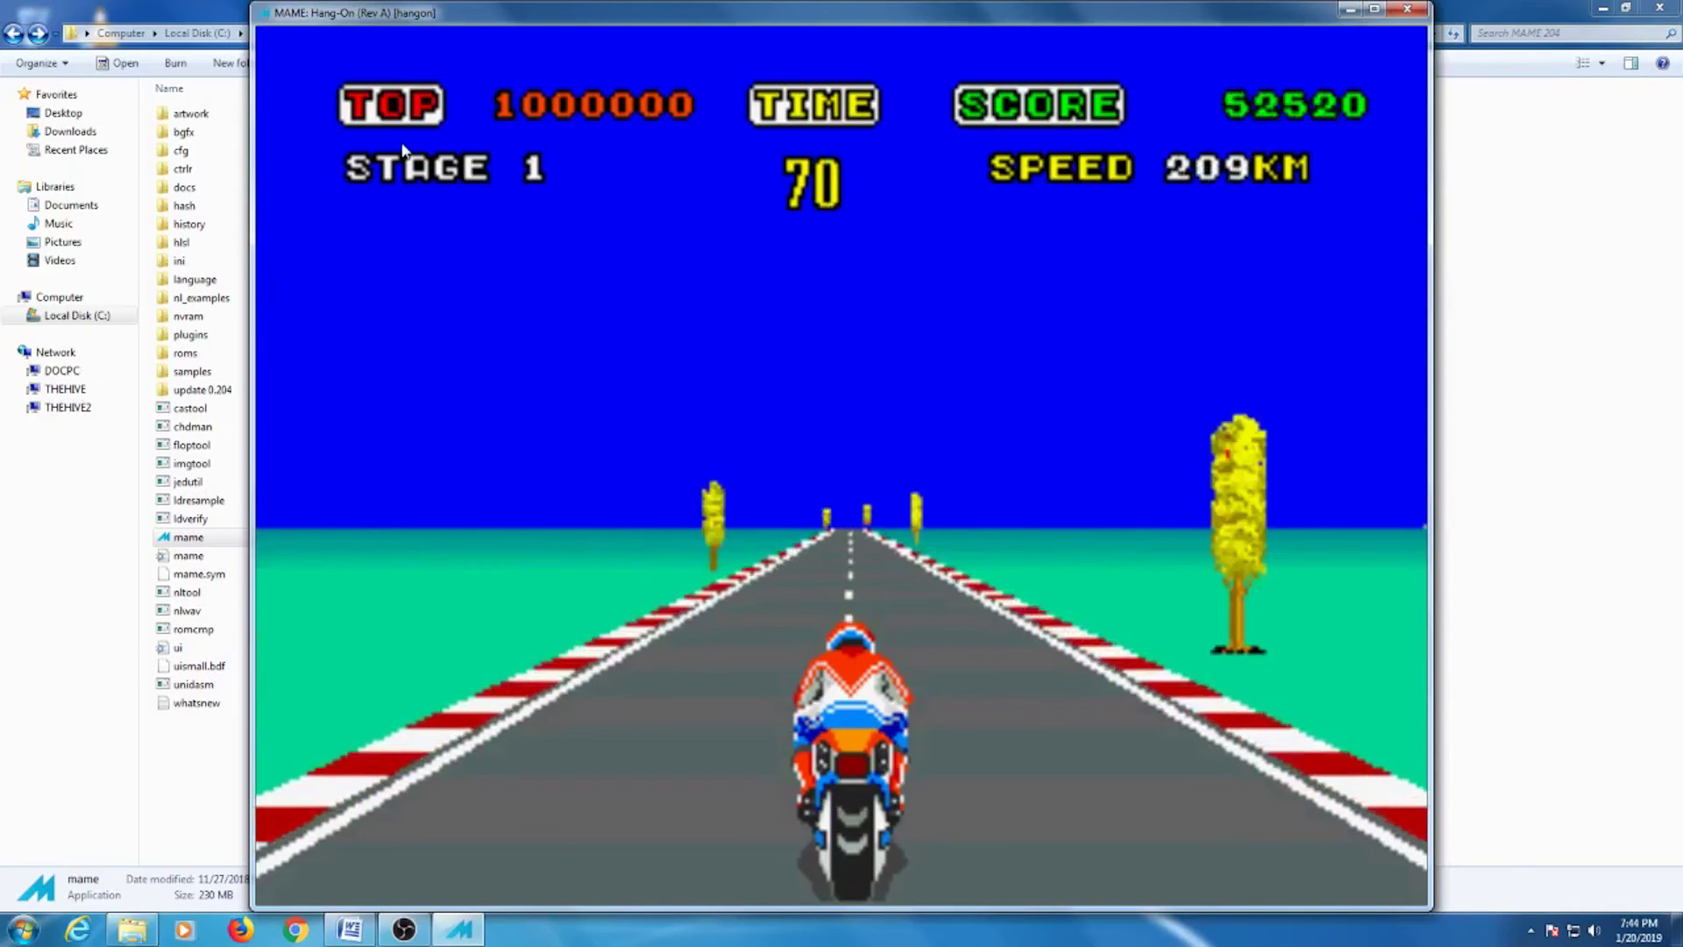
{"action": "key", "text": "ctrl"}
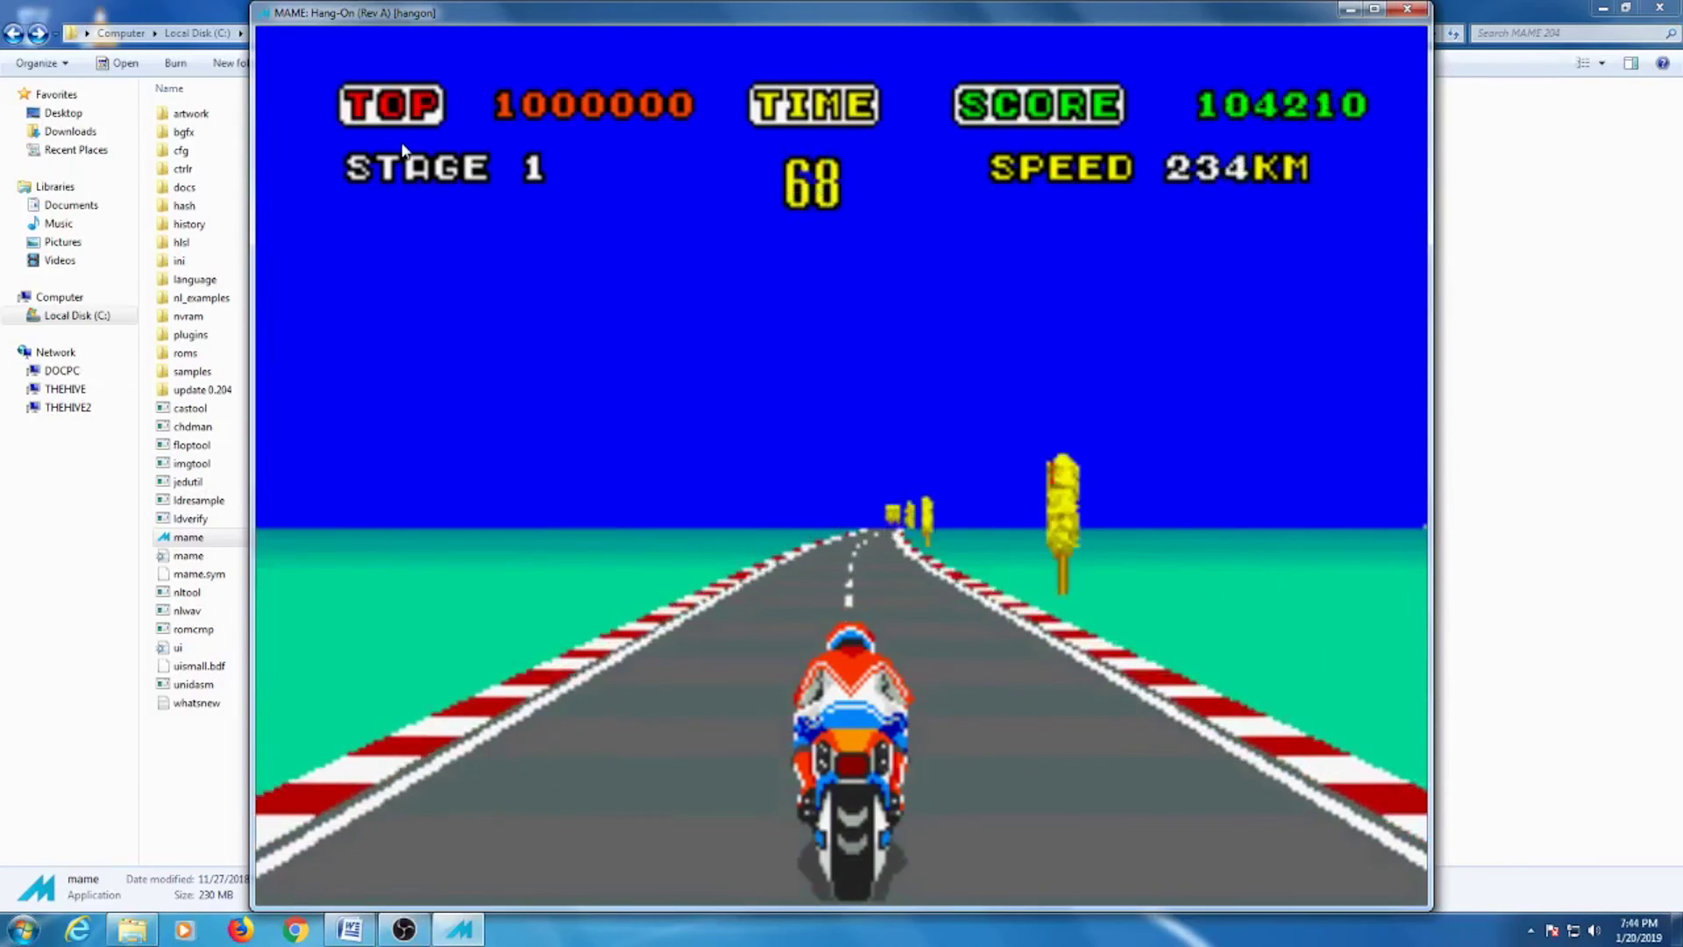
{"action": "key", "text": "Right"}
{"action": "key", "text": "ctrl"}
{"action": "key", "text": "Right"}
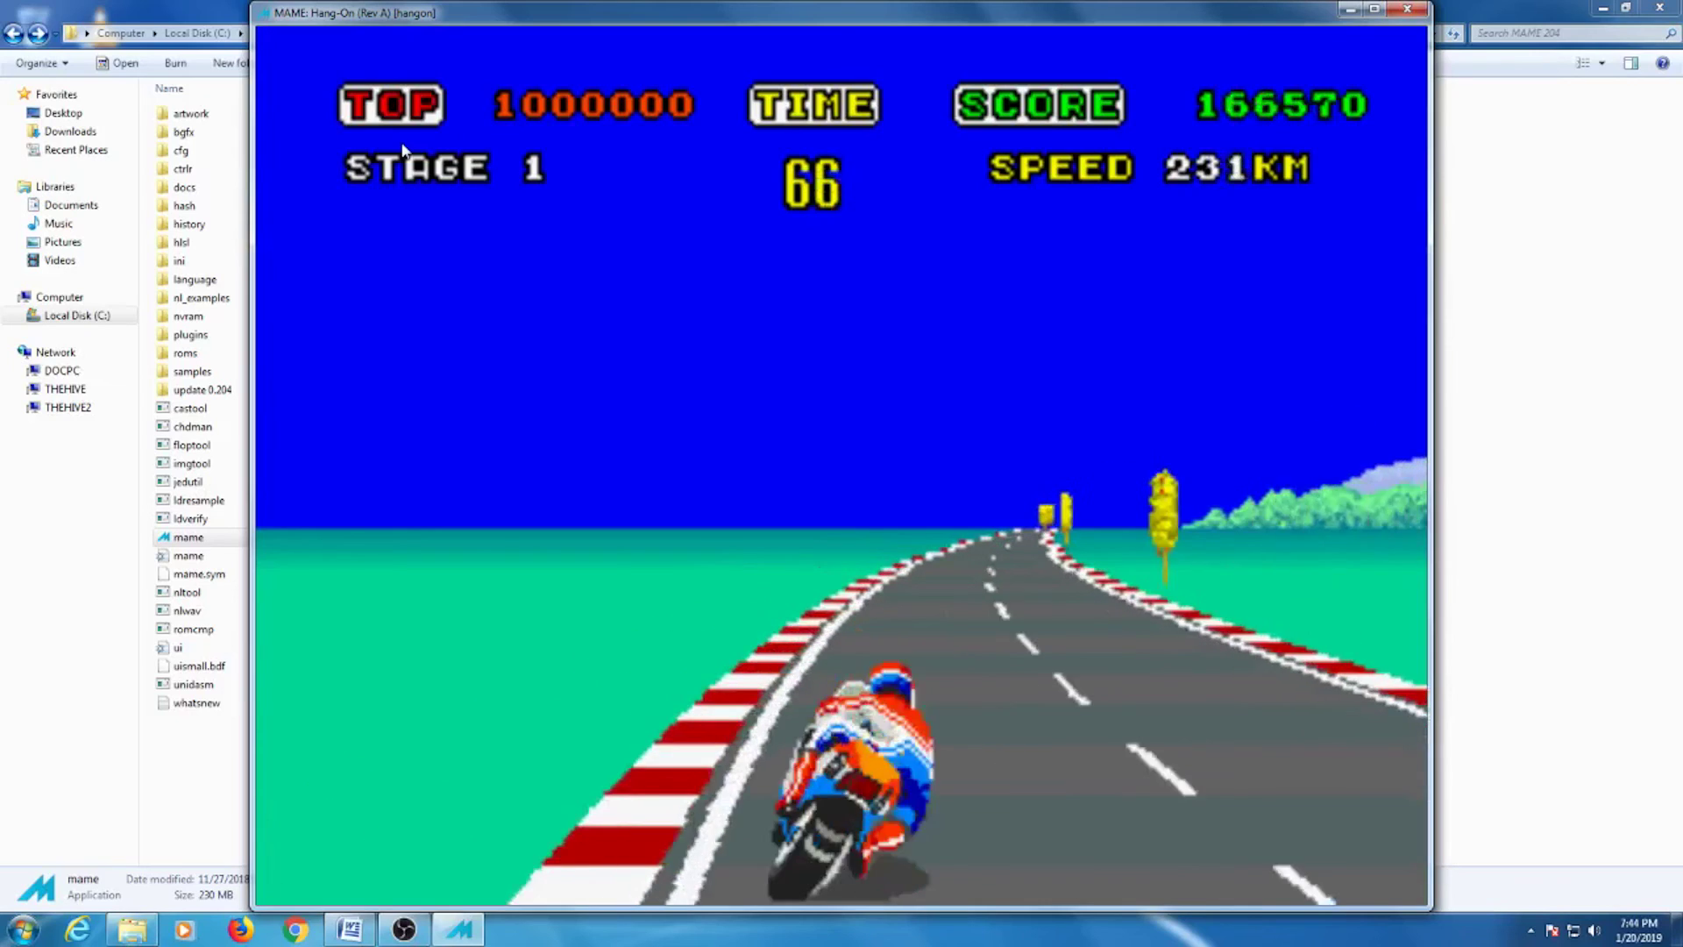
{"action": "key", "text": "ctrl"}
{"action": "key", "text": "Right"}
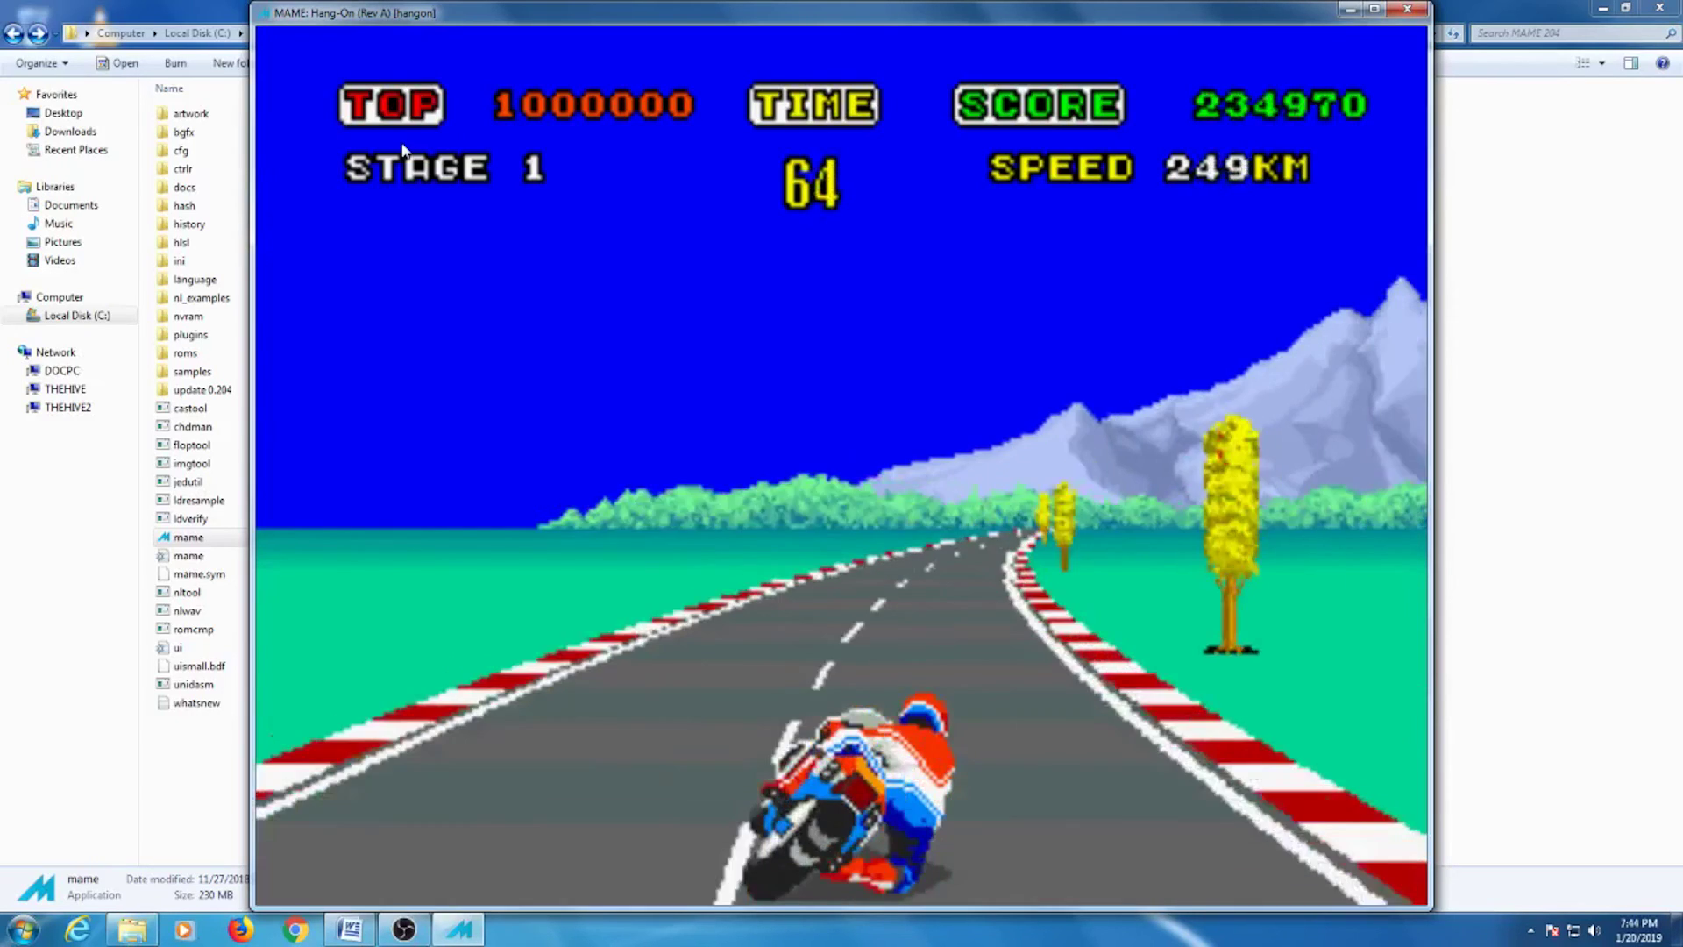
{"action": "key", "text": "ctrl"}
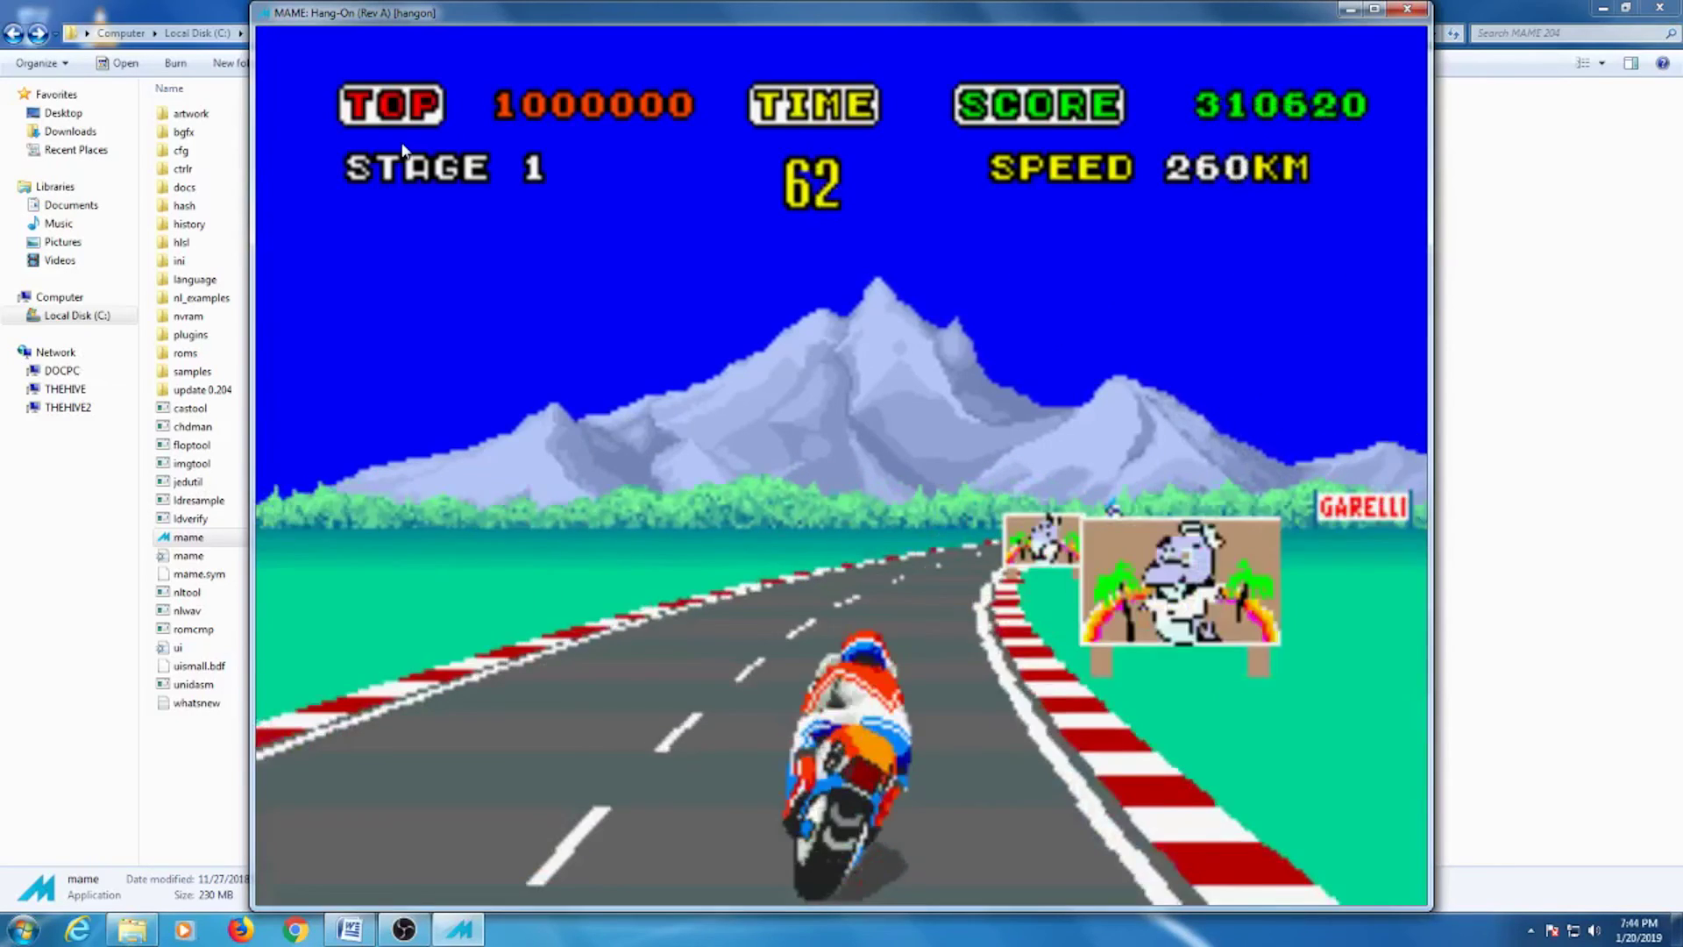
{"action": "key", "text": "Left"}
{"action": "key", "text": "ctrl"}
{"action": "key", "text": "Left"}
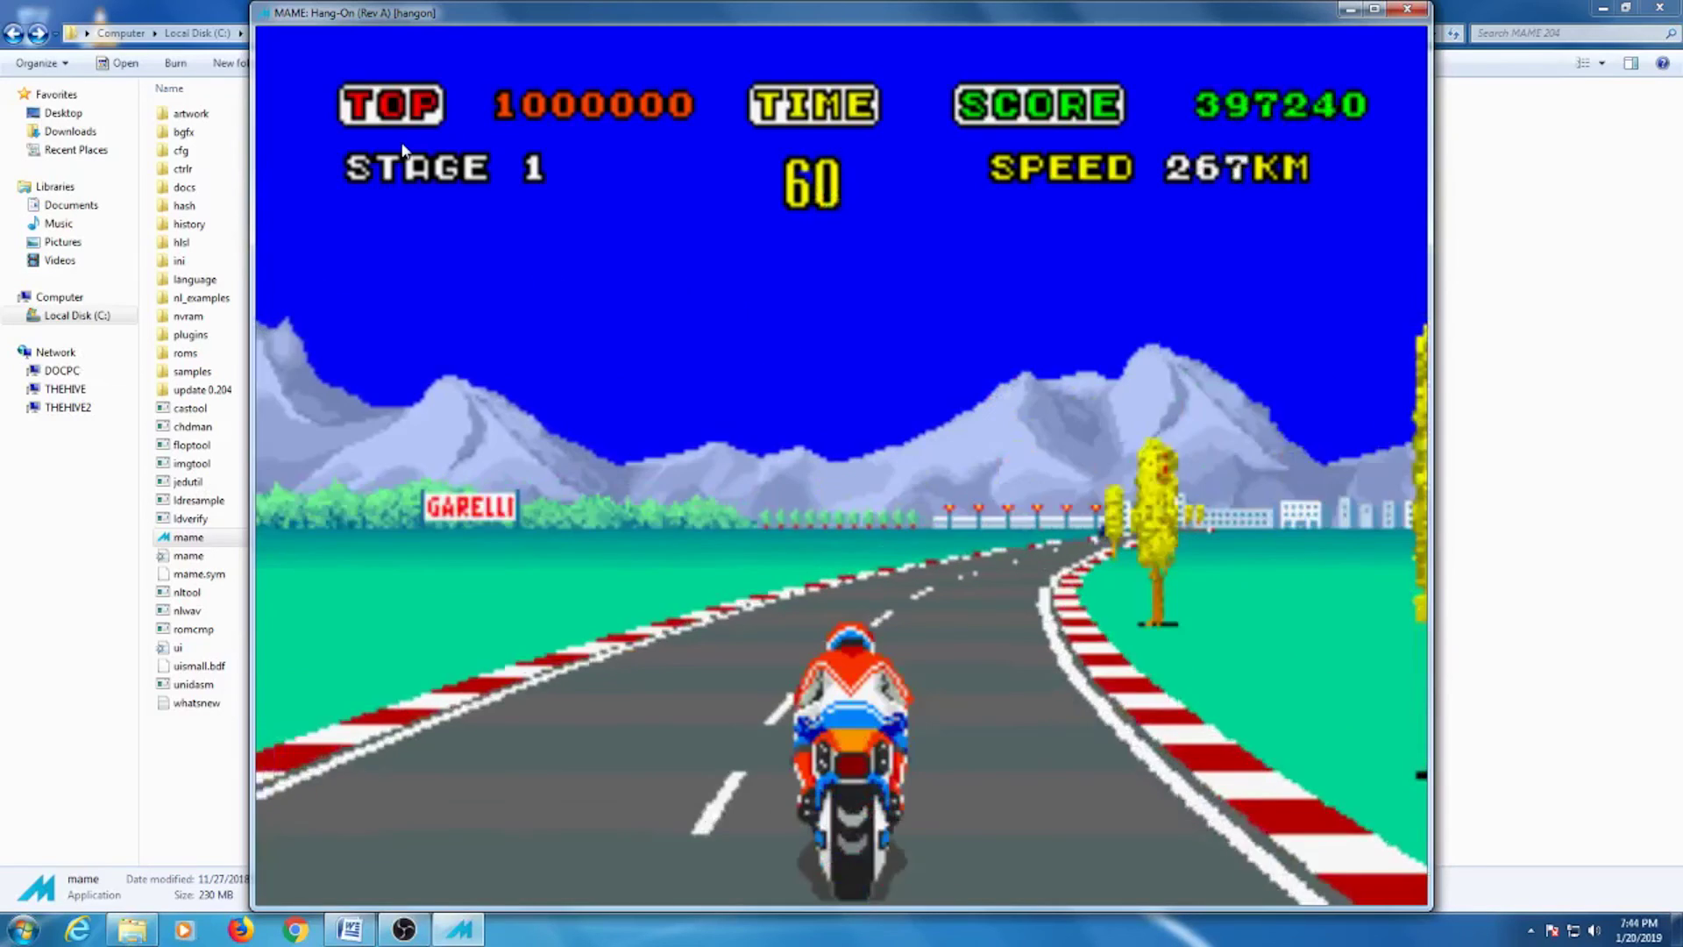
{"action": "key", "text": "Left"}
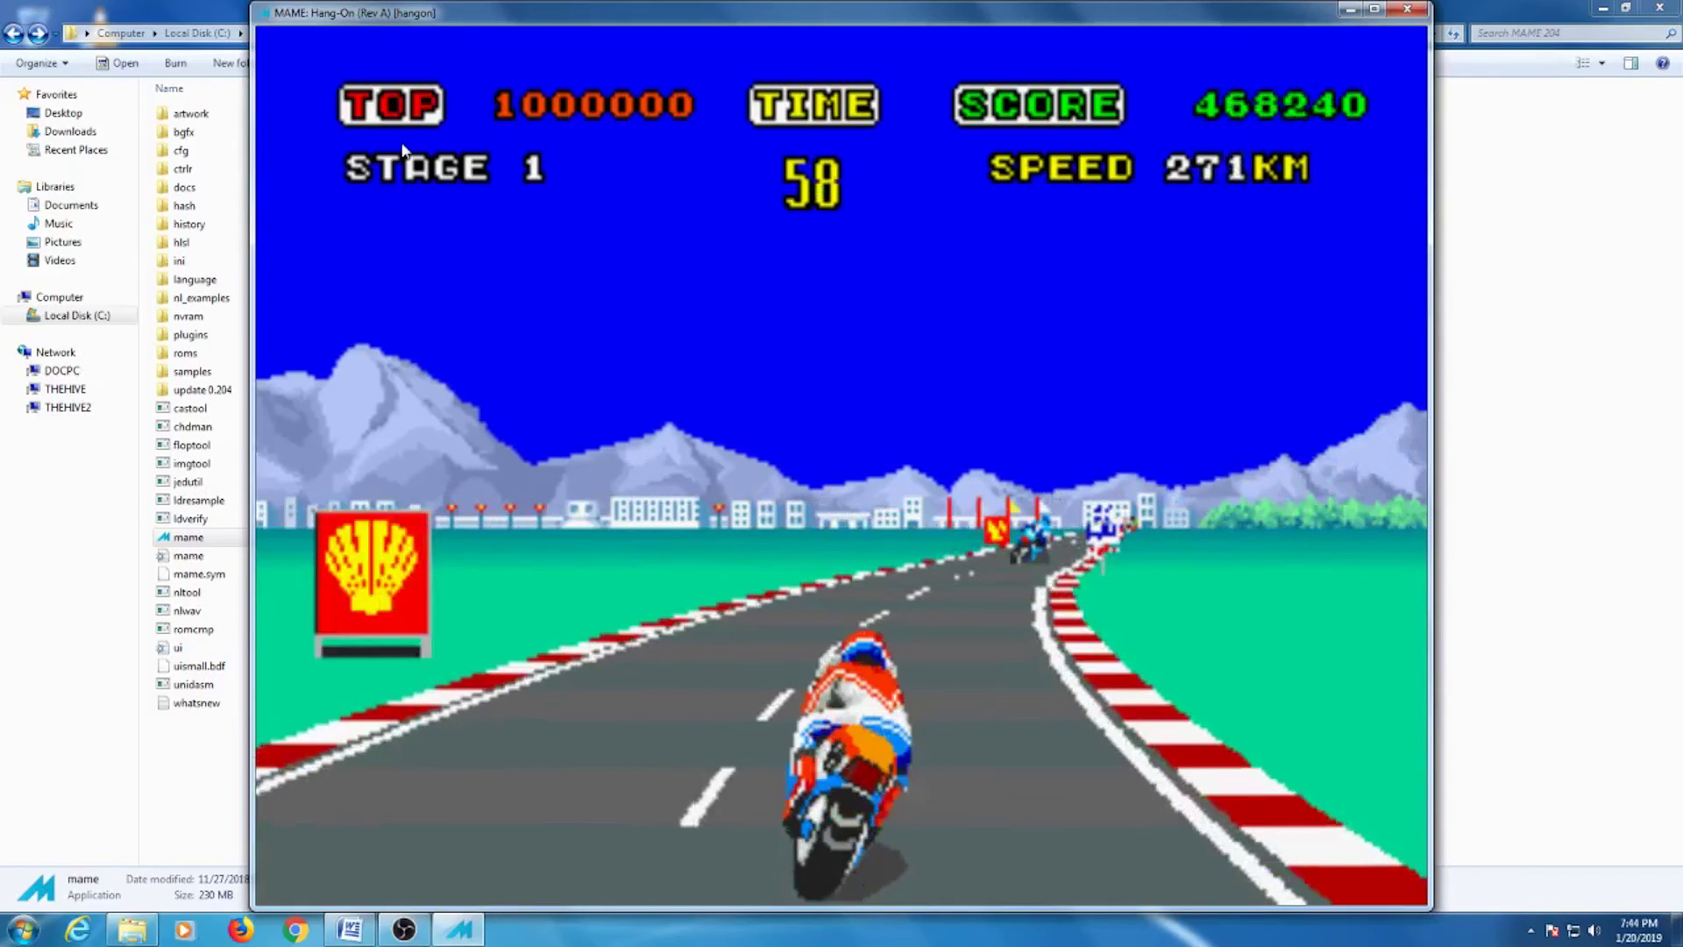
{"action": "key", "text": "Right"}
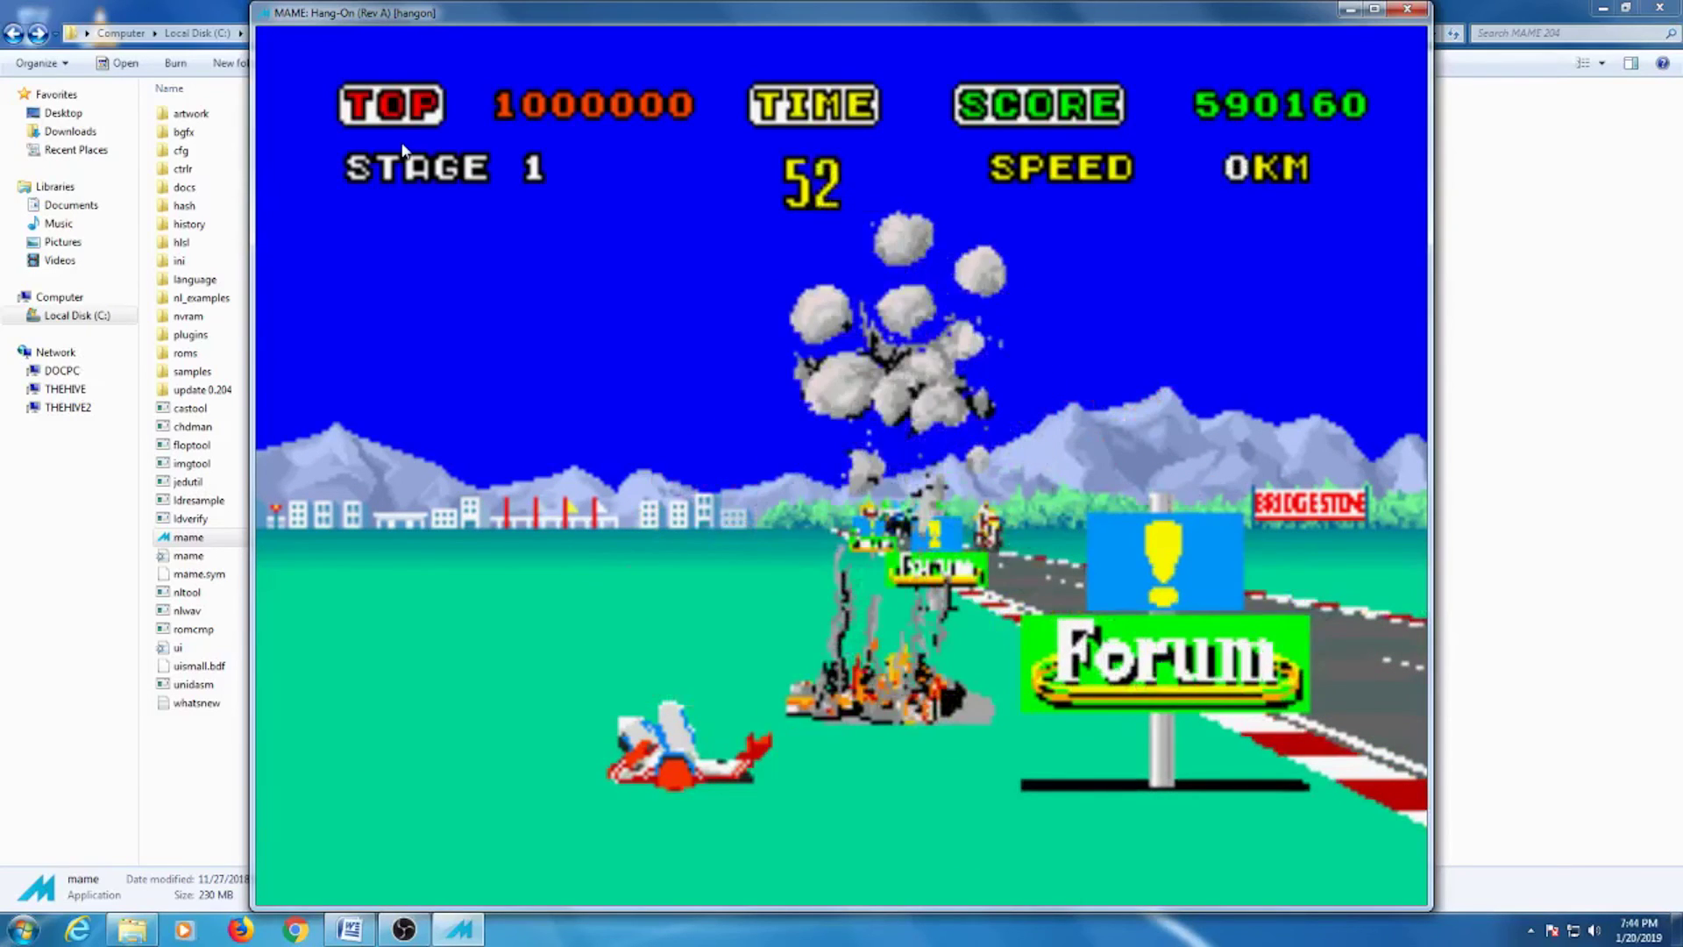
{"action": "key", "text": "ctrl"}
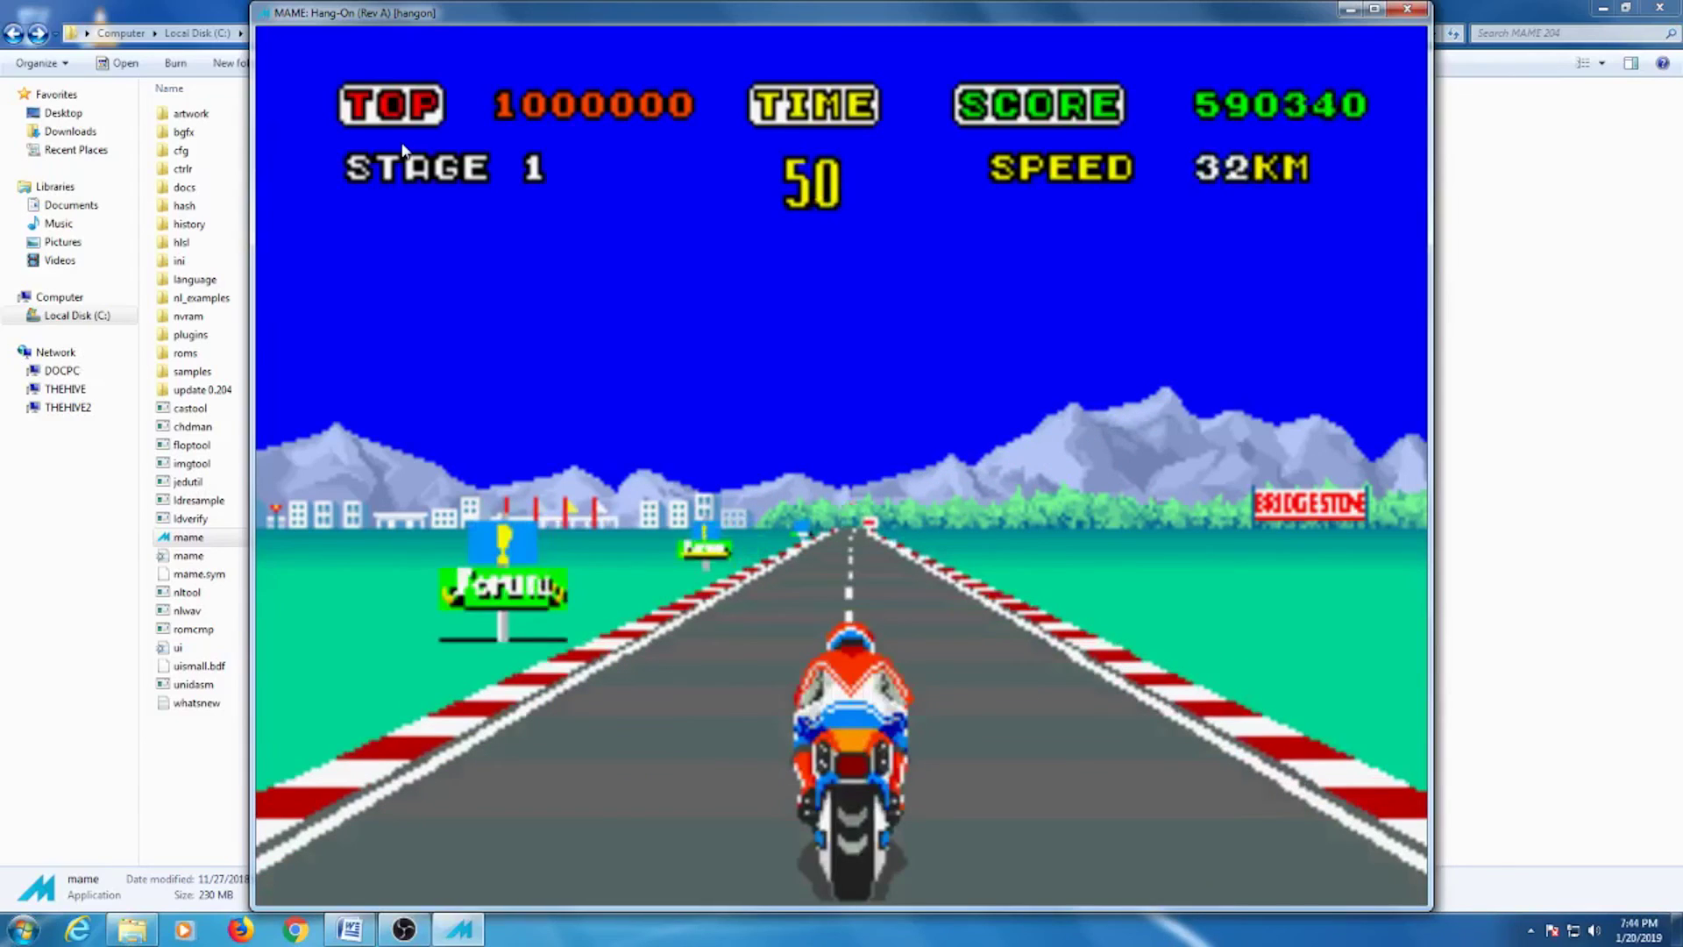
{"action": "key", "text": "Escape"}
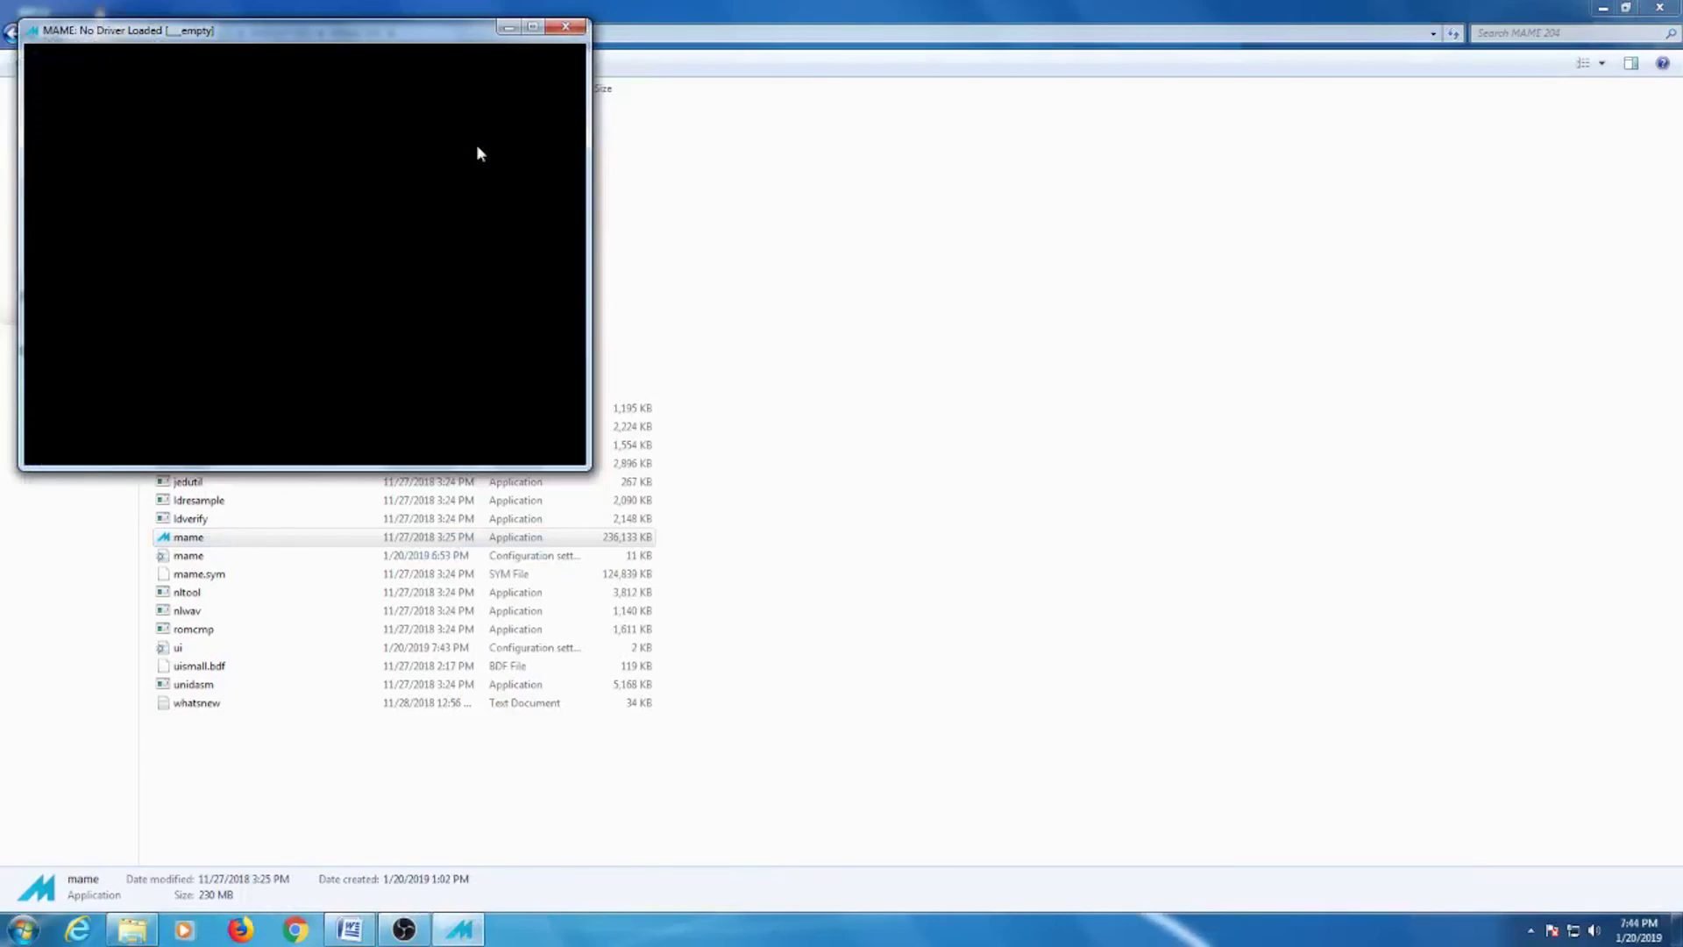
{"action": "left_click", "coordinate": [577, 35]}
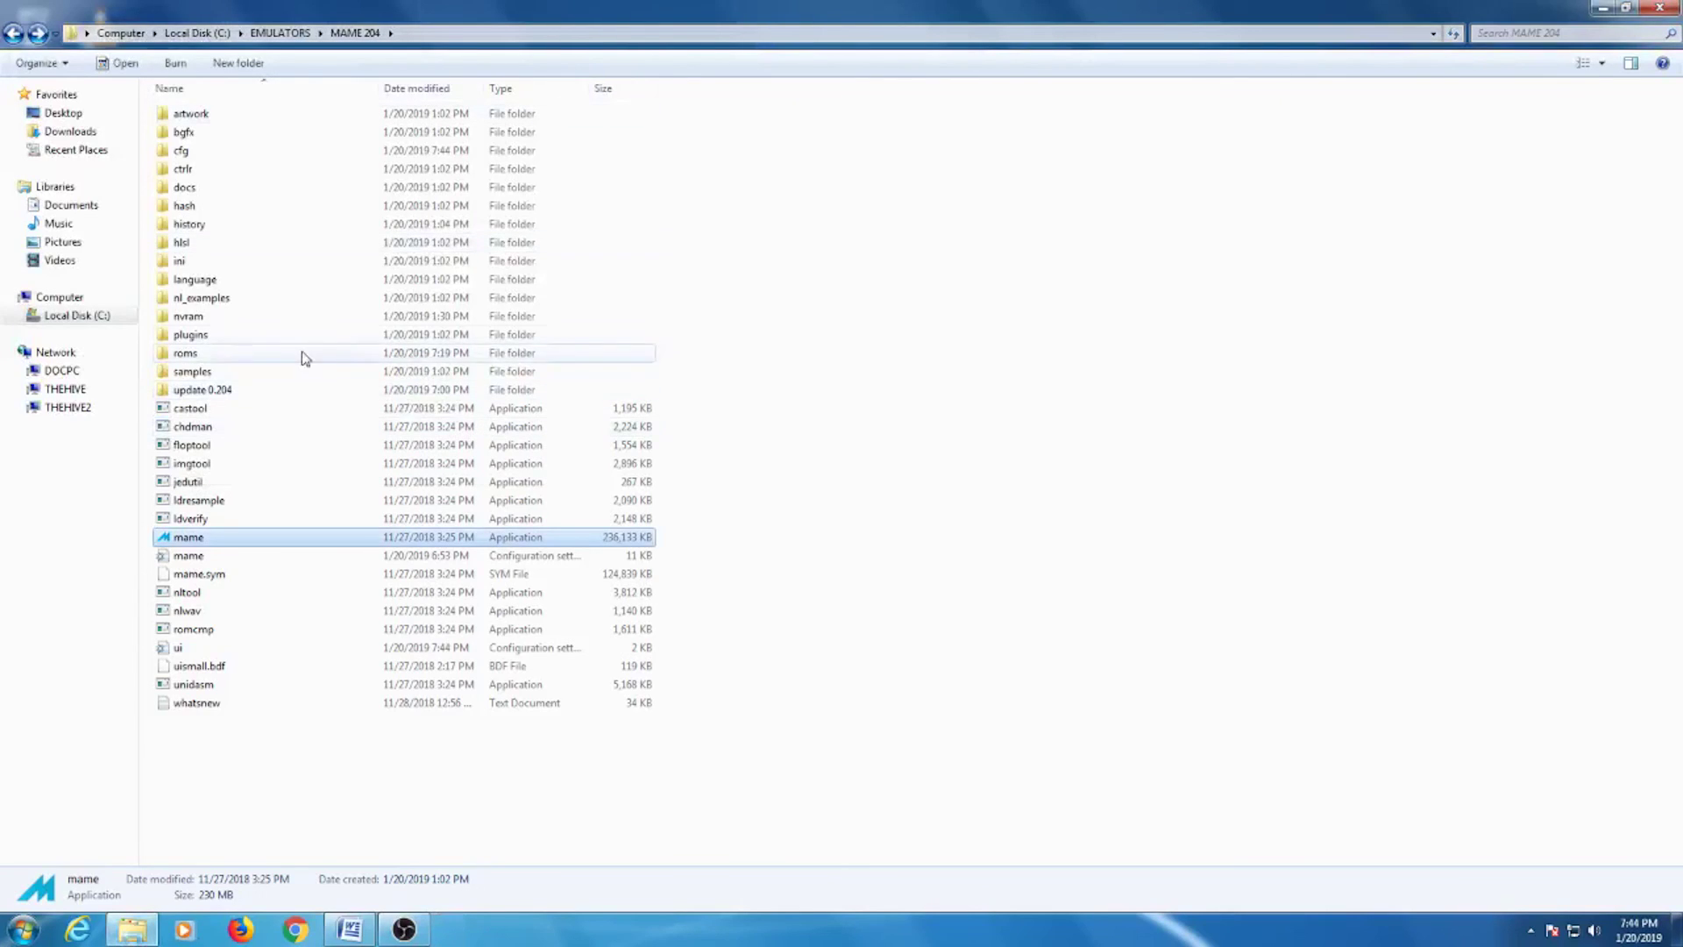
- Open hangon.zip from the roms folder and widen its file list to show the CRC32 checksums
{"action": "left_click", "coordinate": [245, 354]}
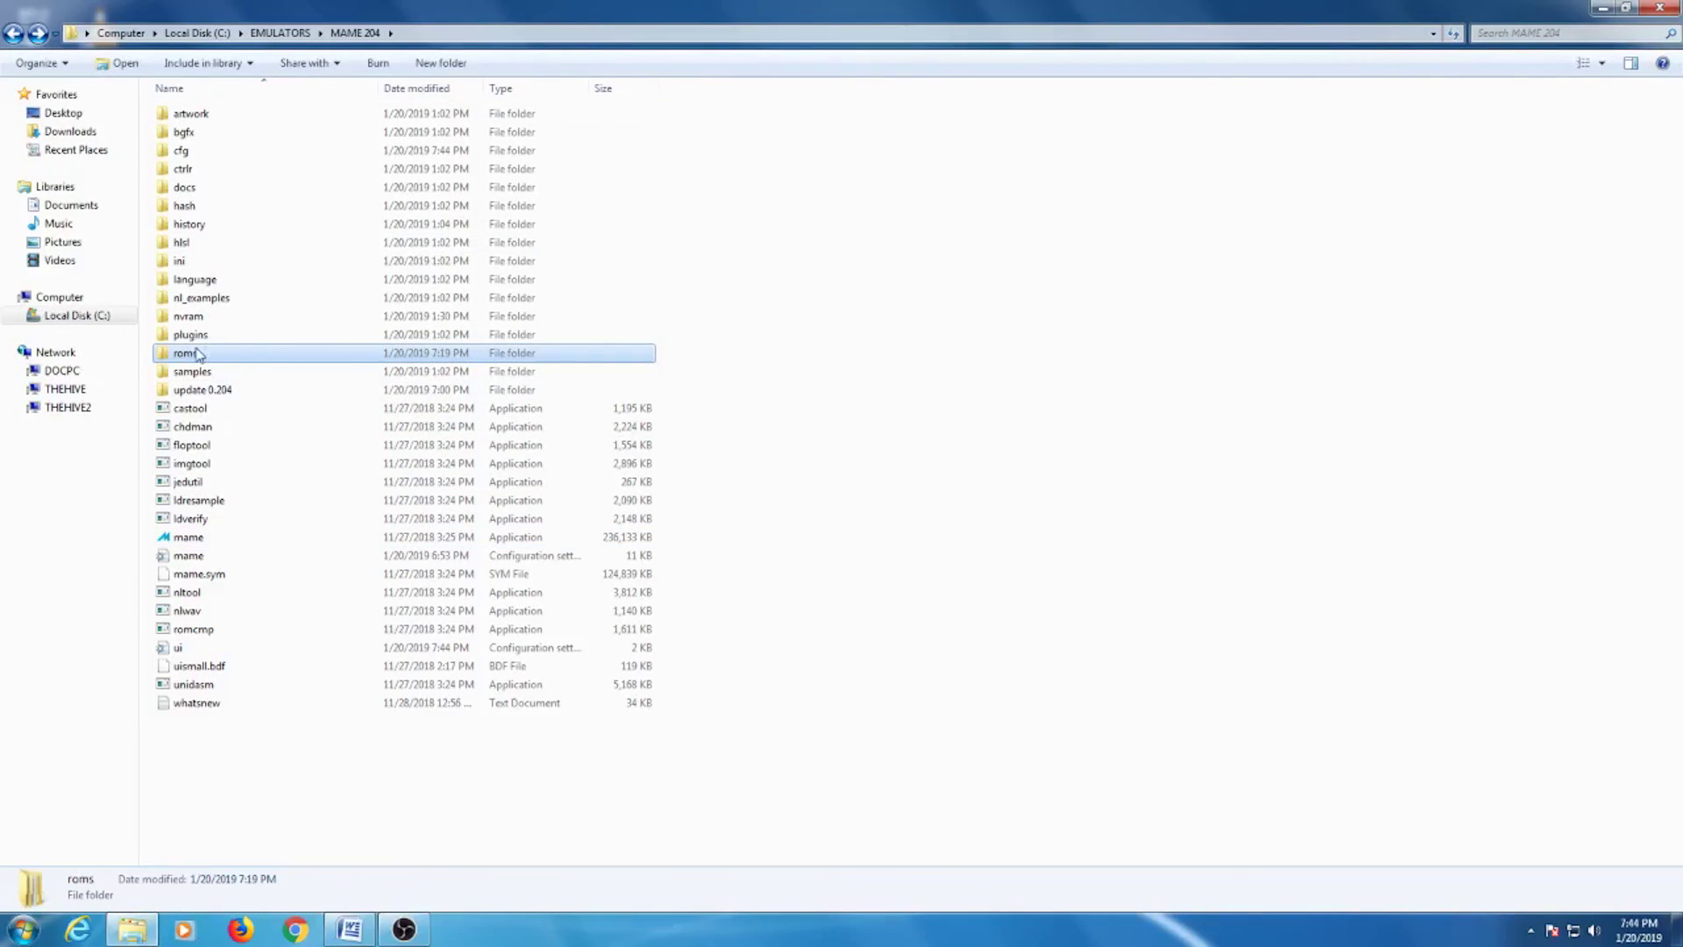
{"action": "double_click", "coordinate": [198, 355]}
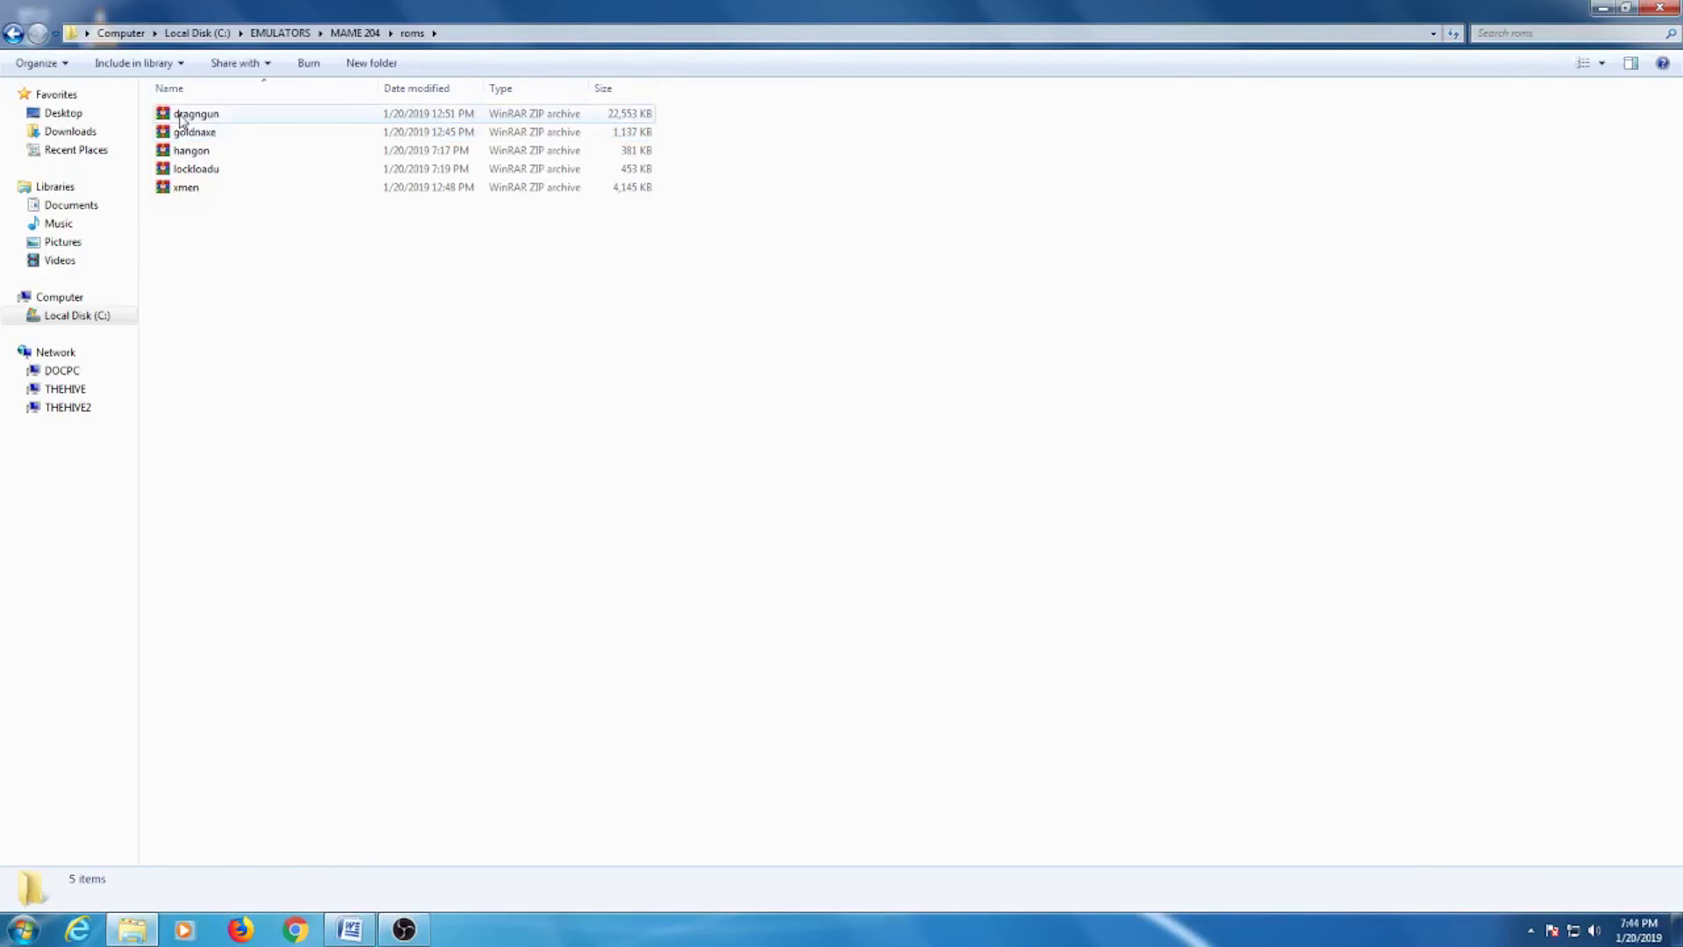
{"action": "left_click", "coordinate": [195, 156]}
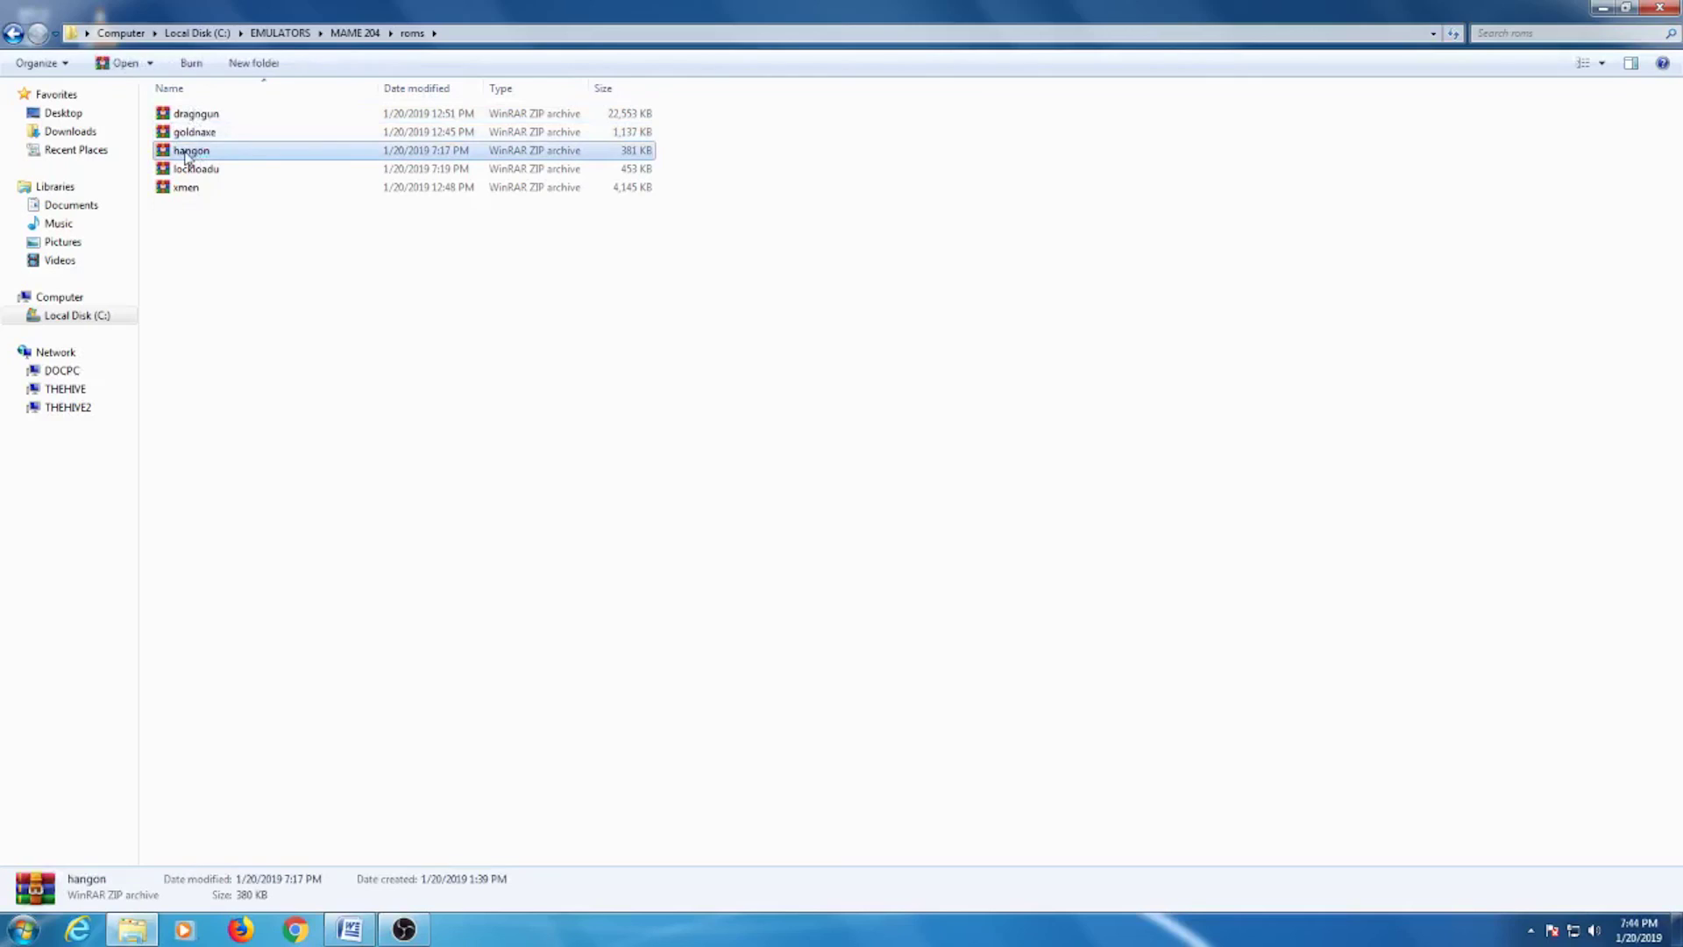
{"action": "double_click", "coordinate": [186, 156]}
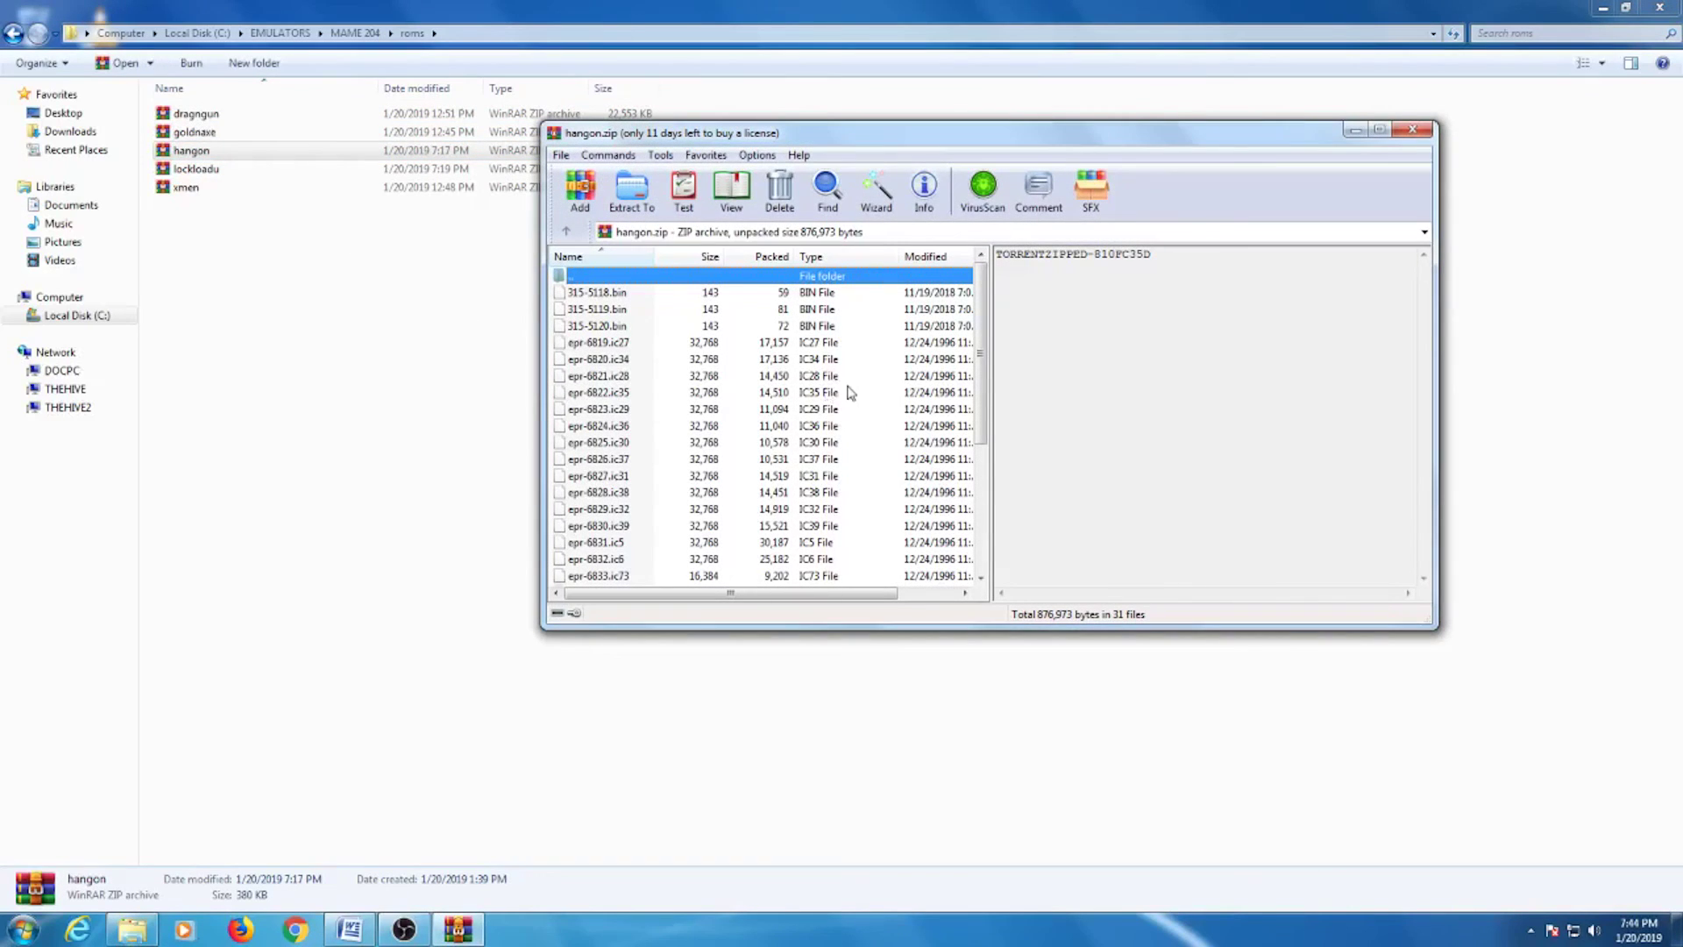
{"action": "left_click_drag", "start_coordinate": [998, 395], "coordinate": [1085, 413]}
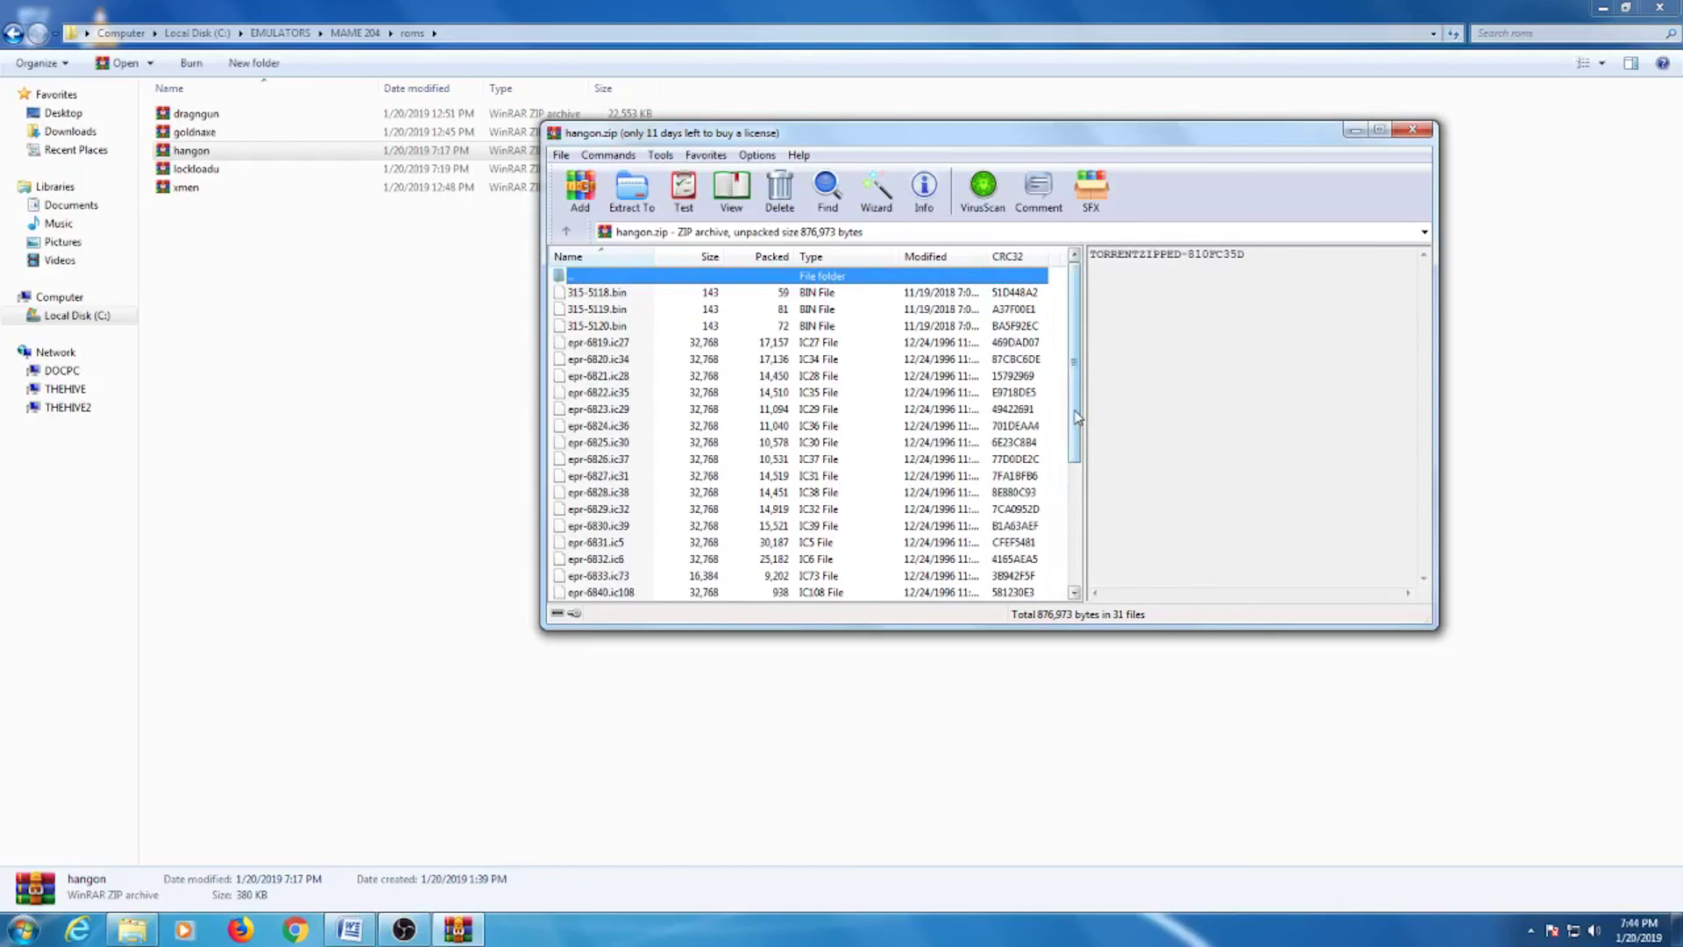